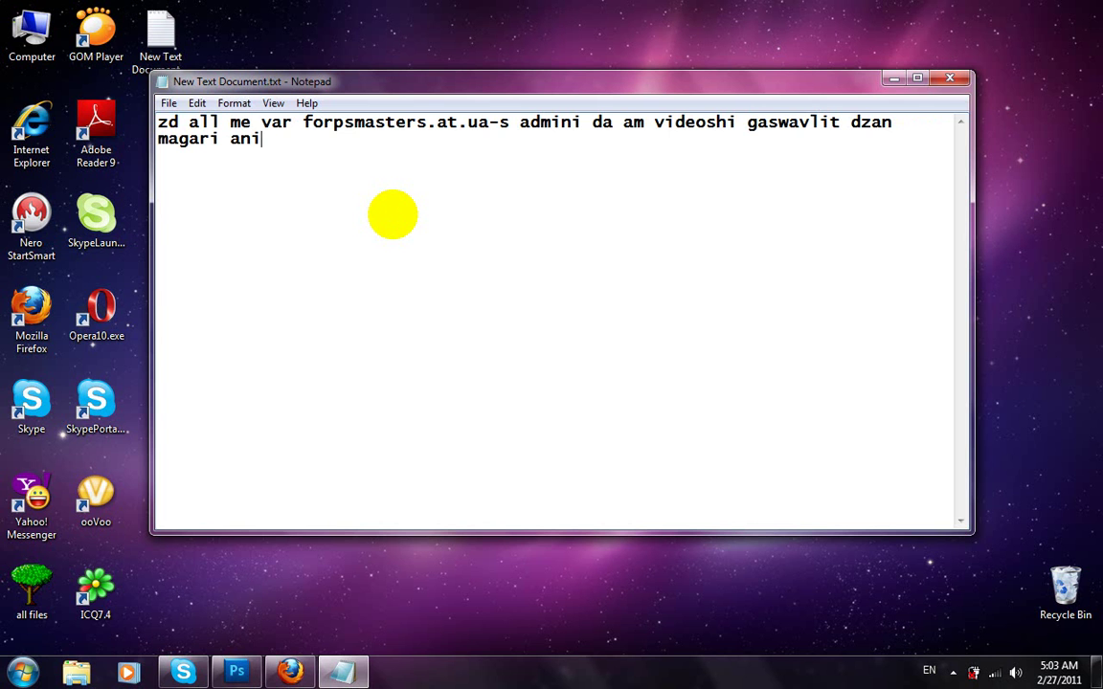
Complete the intro line as "magari animacis gaketebas mashase daviwyet" and start item "1." after three blank lines.
text(cis gak)
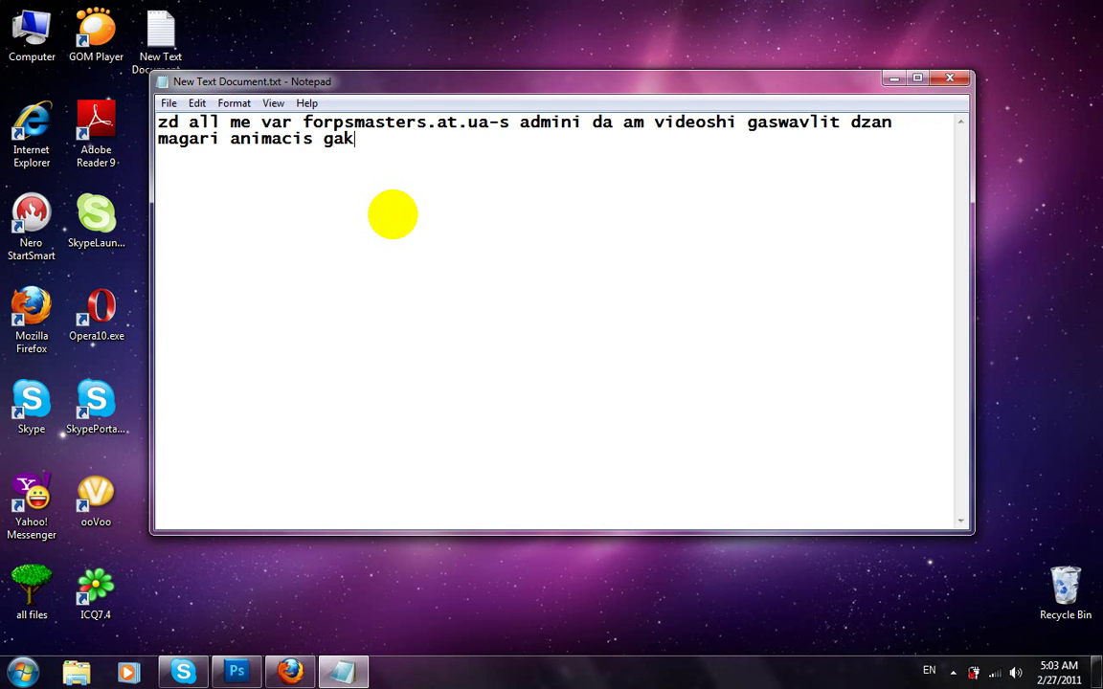
text(etebas ma)
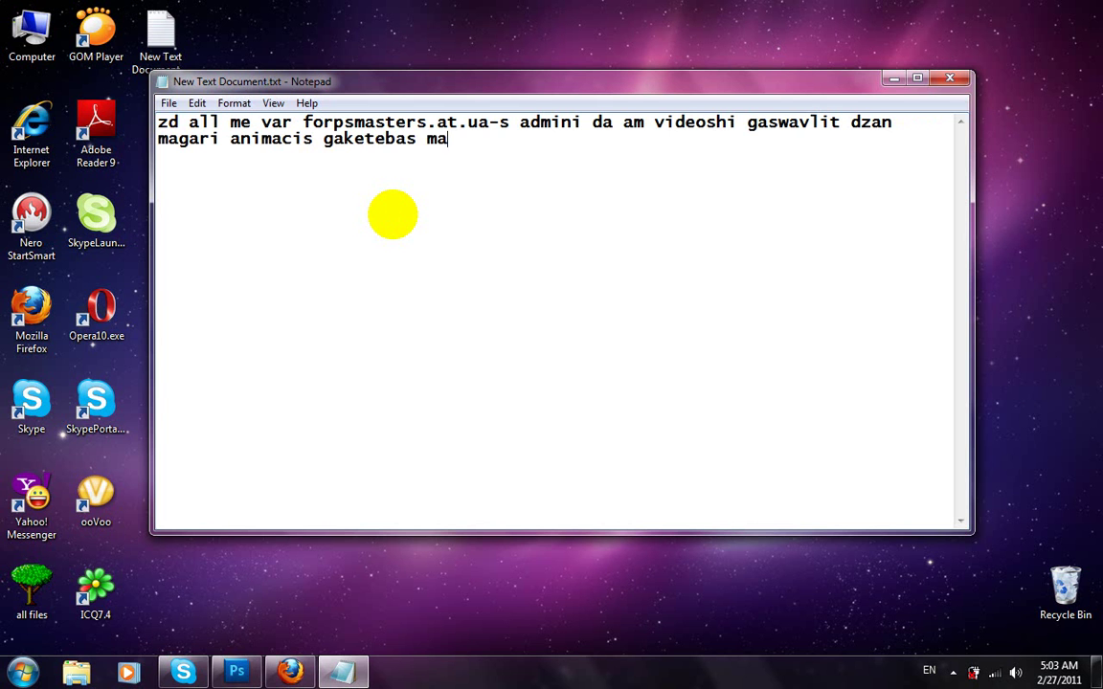
text(shase daviwyet)
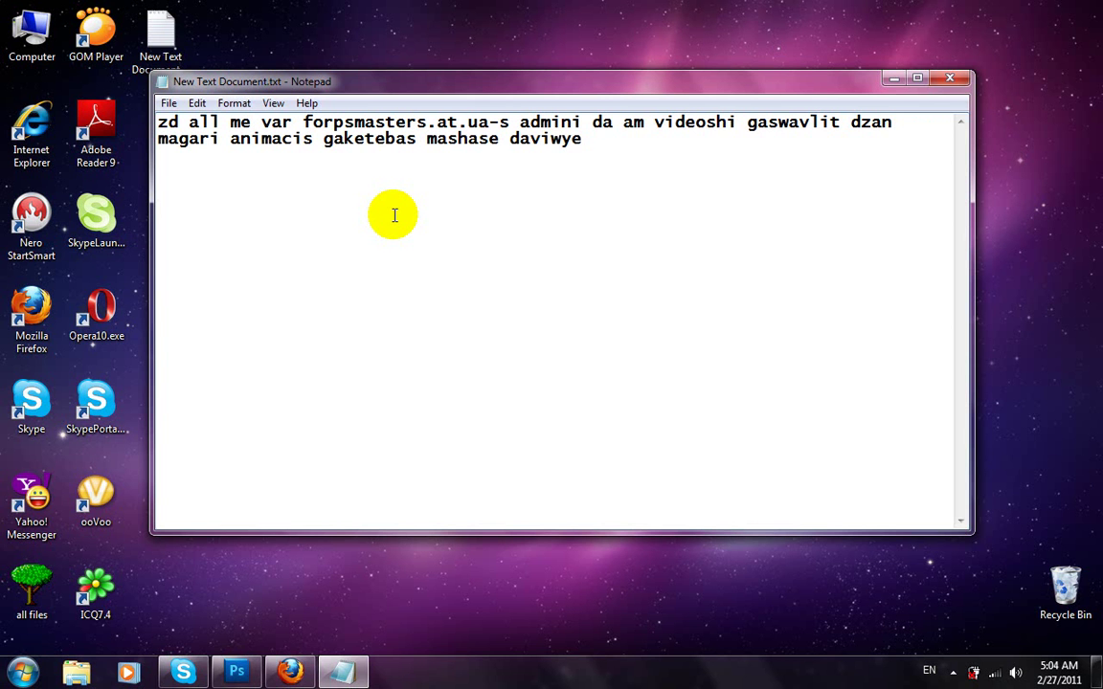
key(Return)
key(Return)
key(Return)
key(Return)
text(1.)
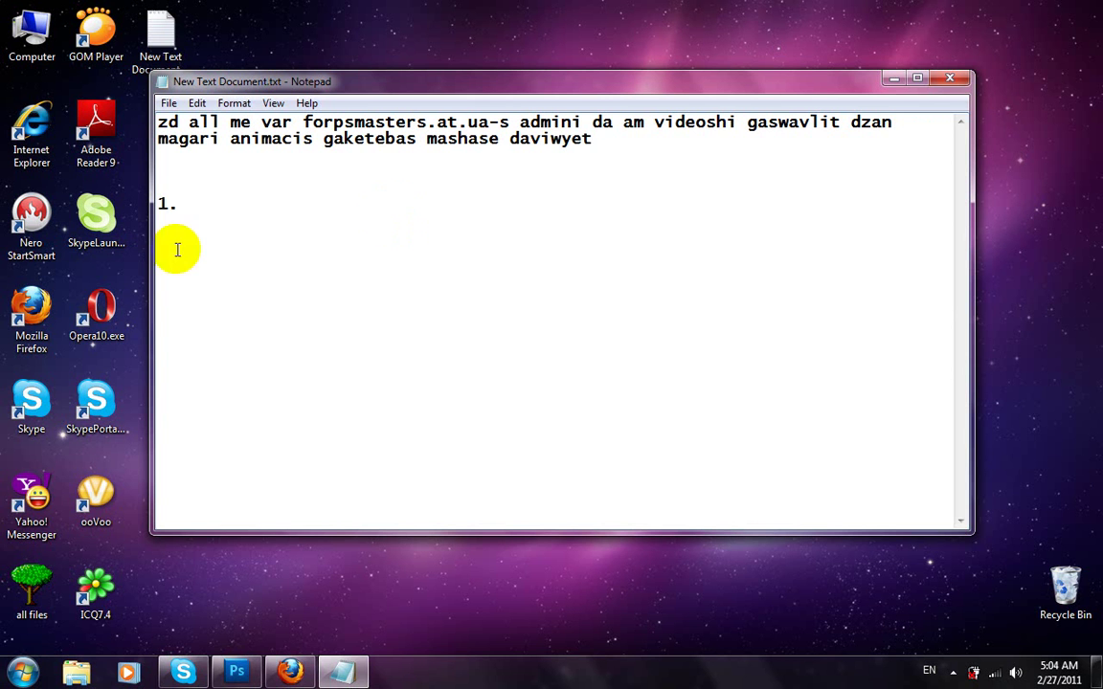
Switch to Photoshop and create a new 300 × 300 pixel RGB document at 72 pixels/inch with a white background.
click(236, 671)
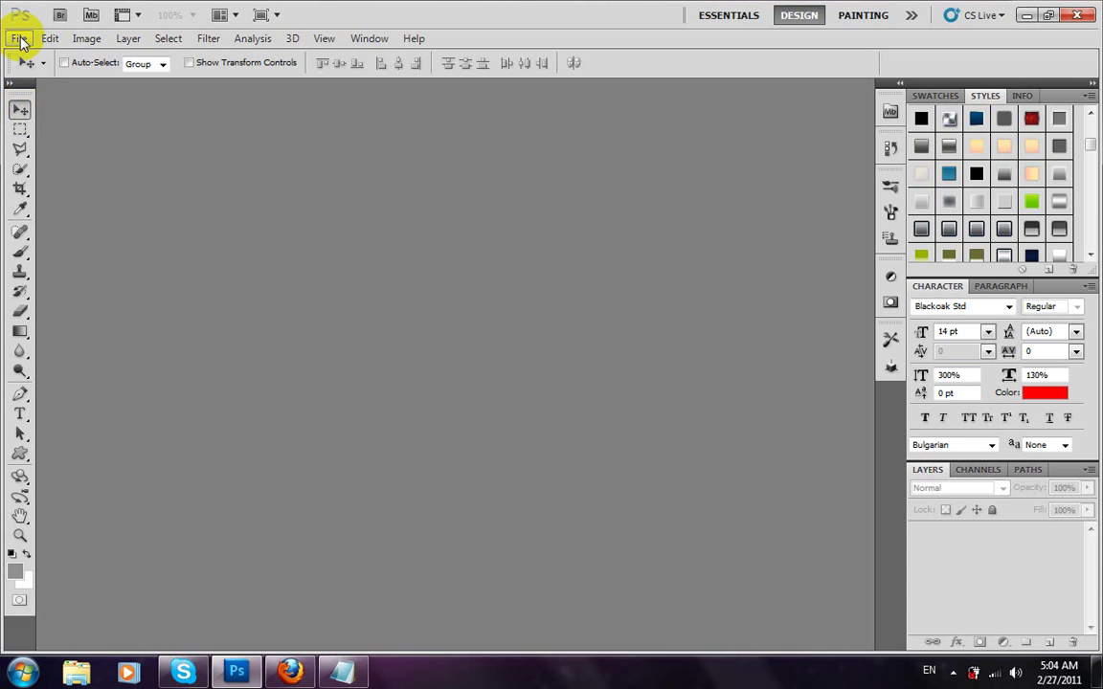
key(ctrl+n)
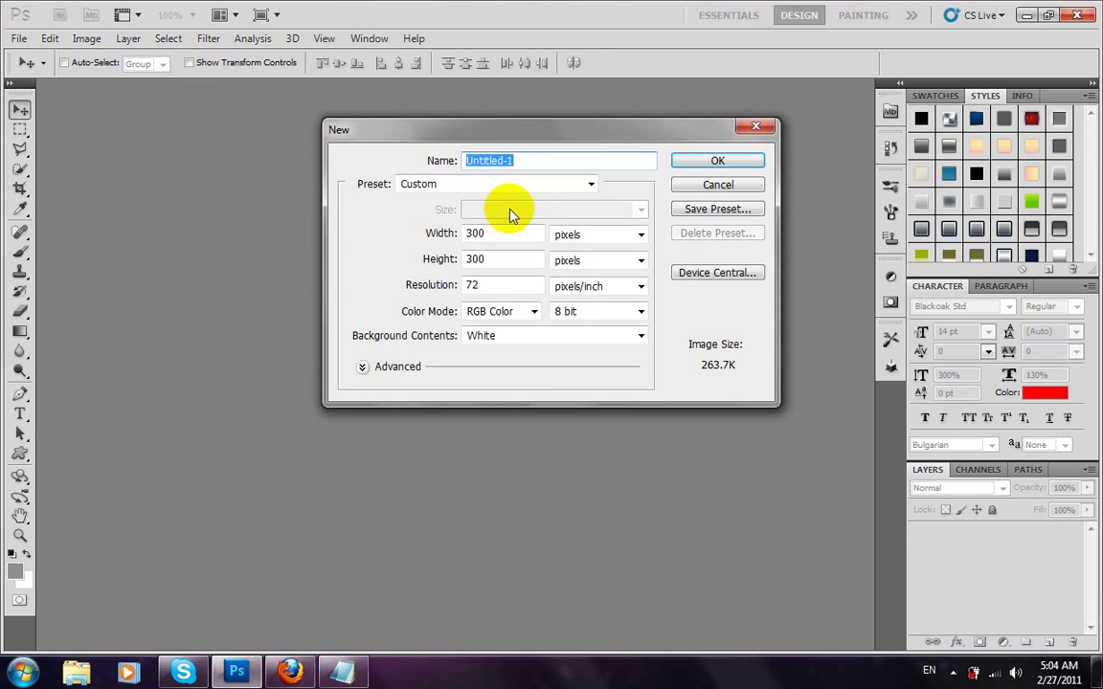
click(693, 160)
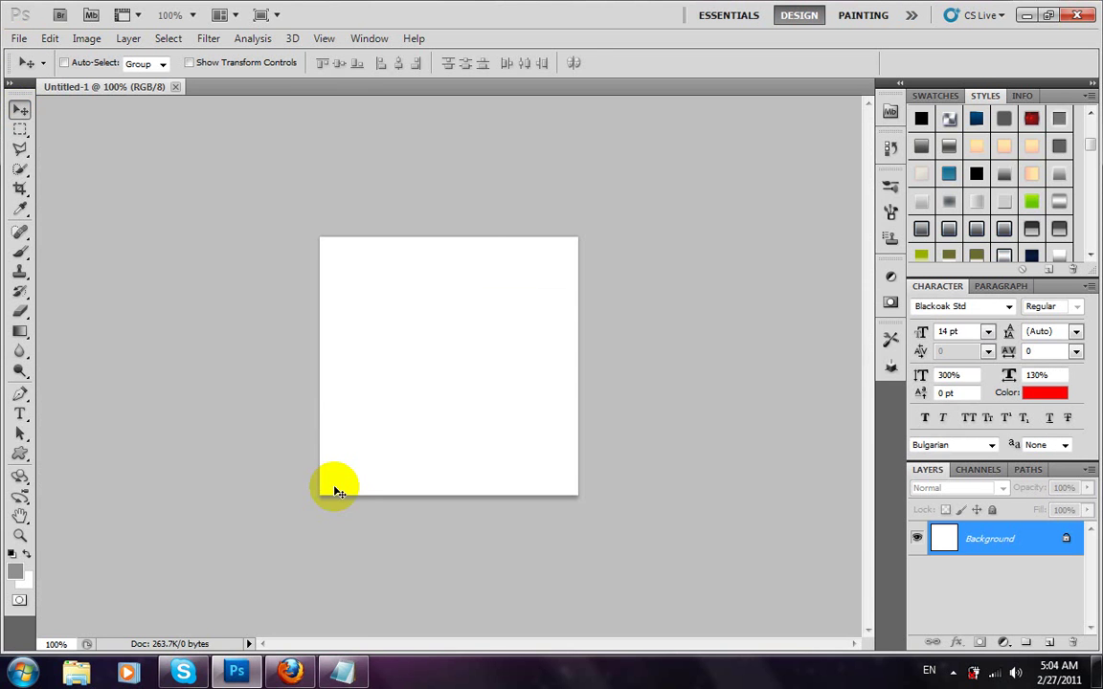
Switch to the Notepad file and write "gavxsnat axali surati" as the text of item 1.
click(342, 672)
text(ga)
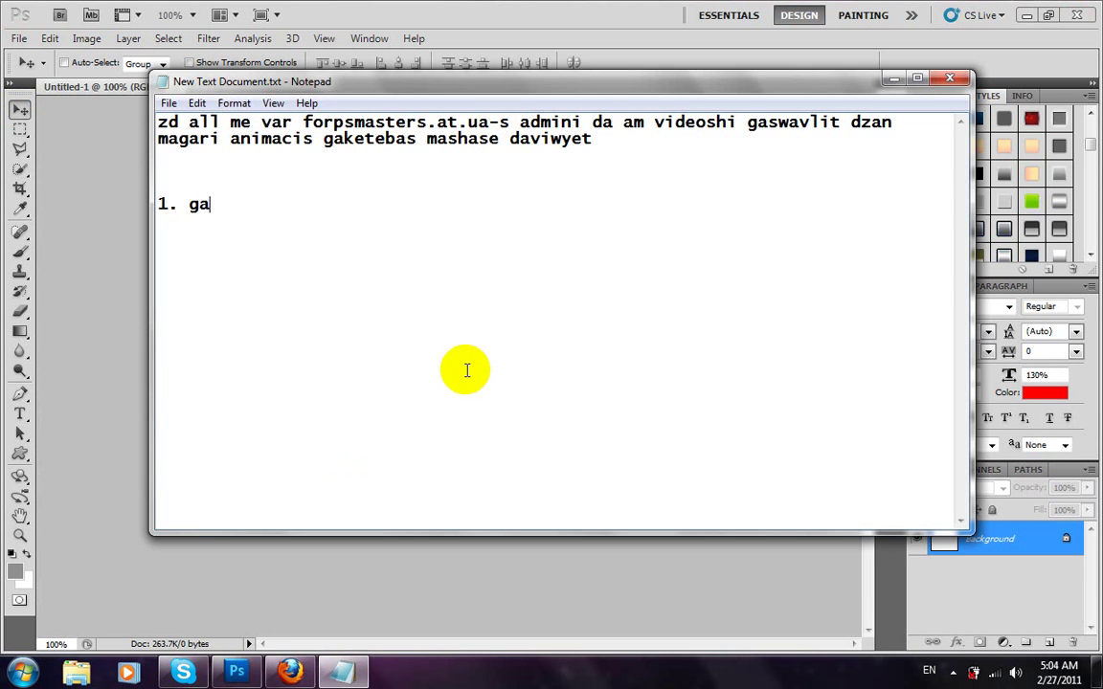
text(vxsnat axali surati)
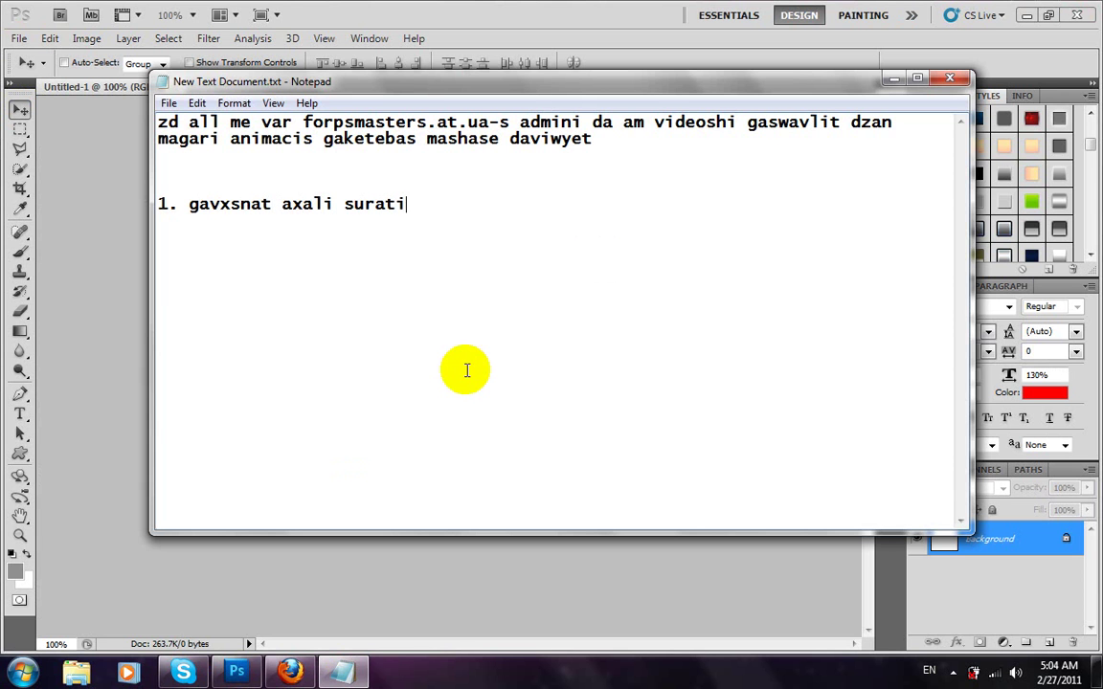
Return to Photoshop and convert the locked Background into a regular layer named Layer 0.
click(364, 670)
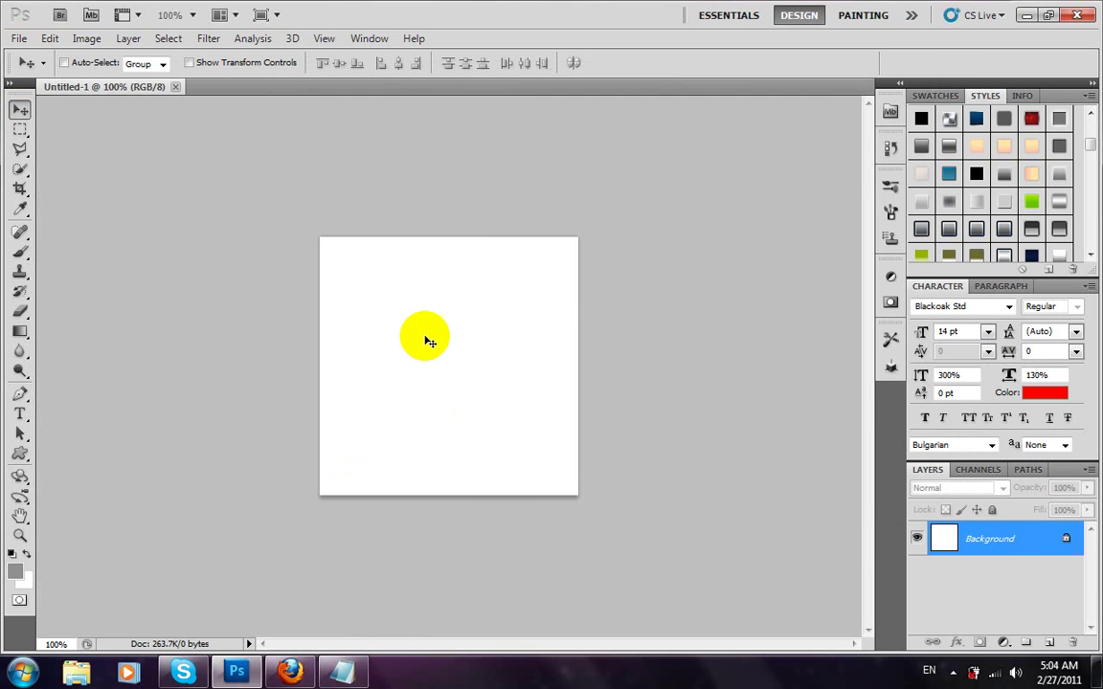
double_click(1040, 546)
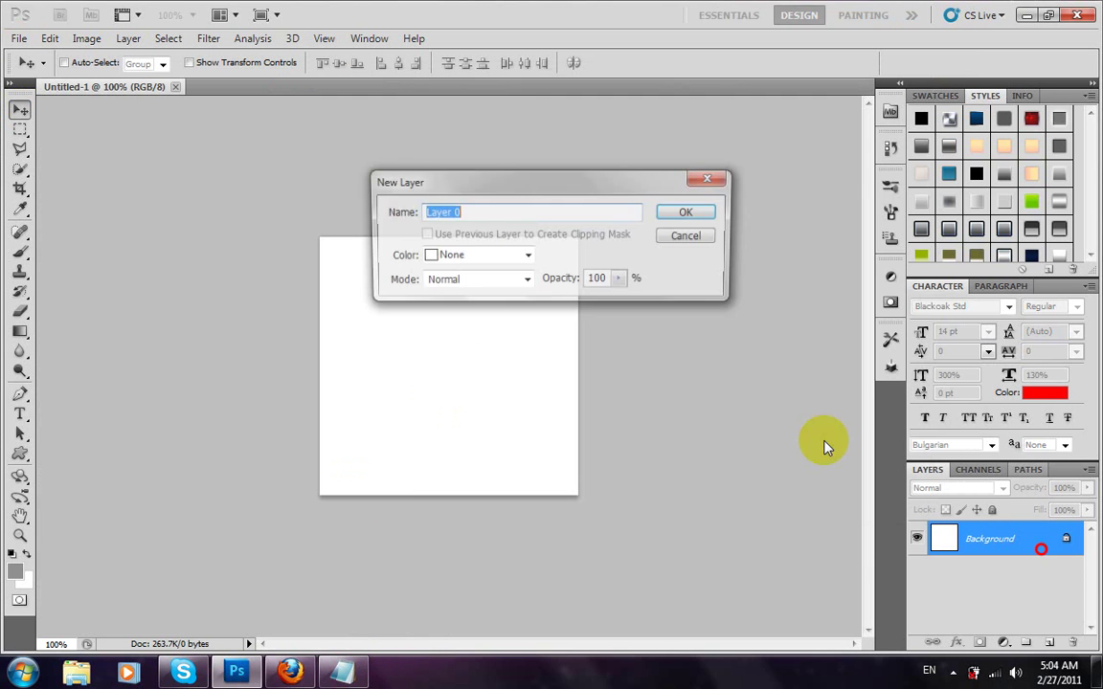
click(685, 212)
Switch to Notepad and continue item 1 with "shevurchiot style magalitad es".
click(342, 670)
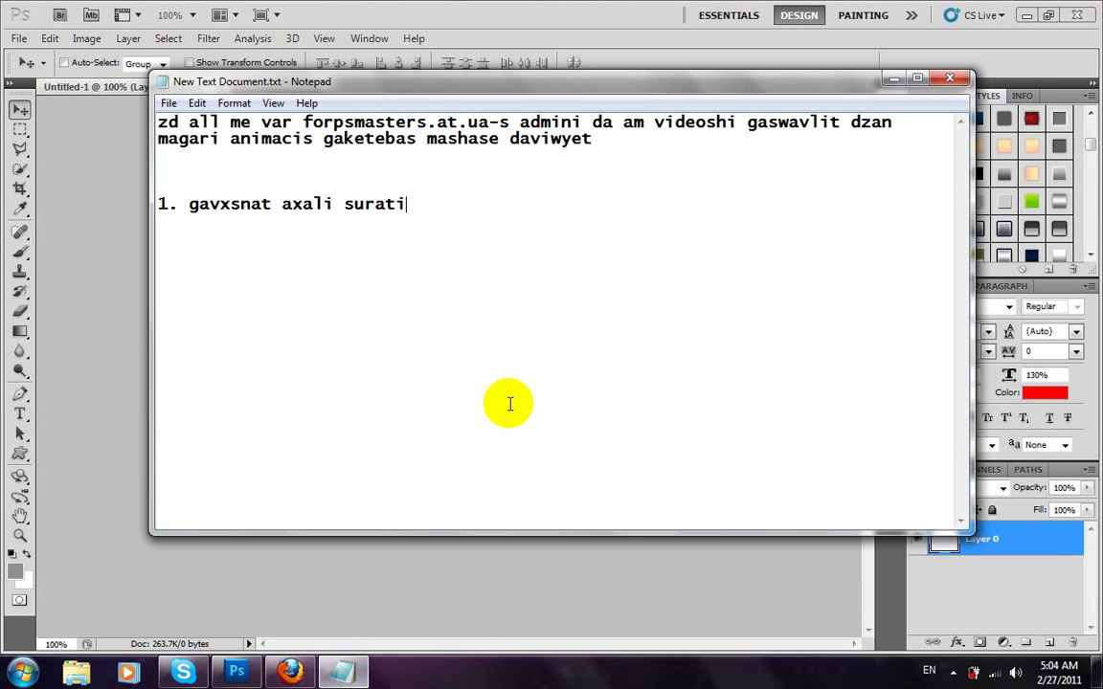
text(shevur)
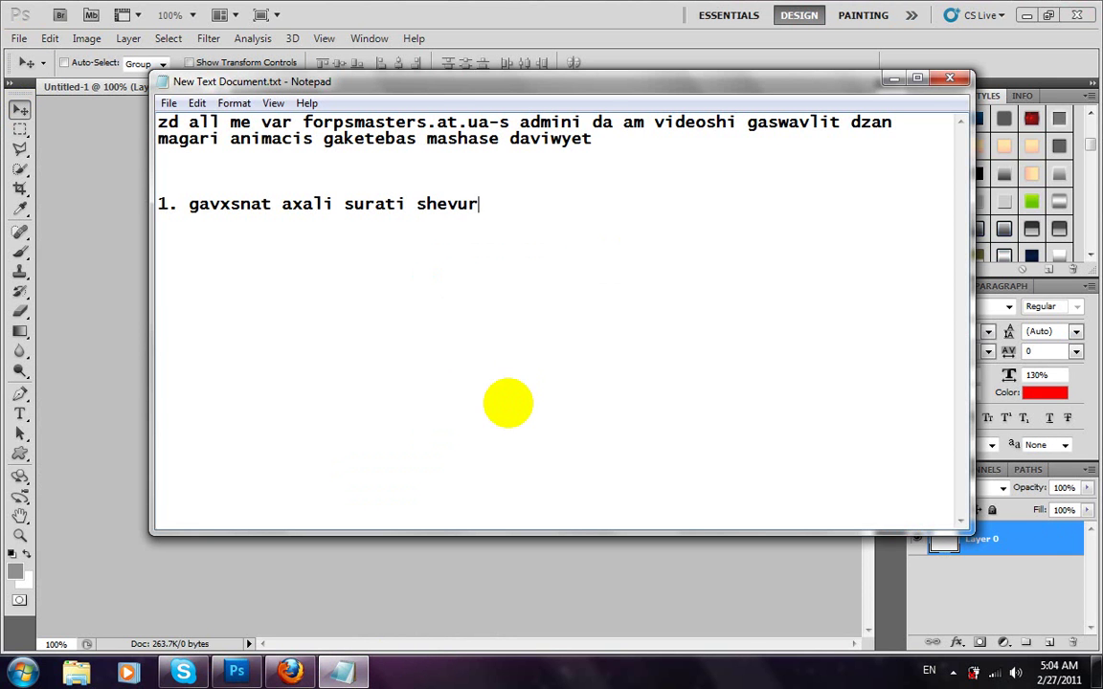
text(chiot style mag)
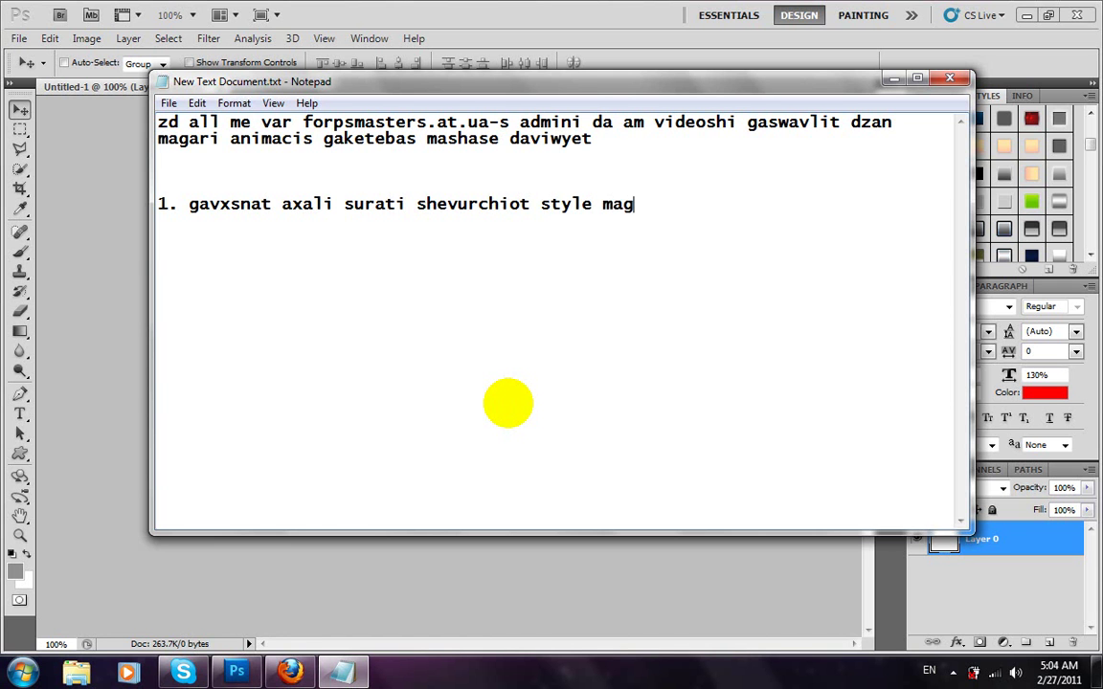
text(alitad es)
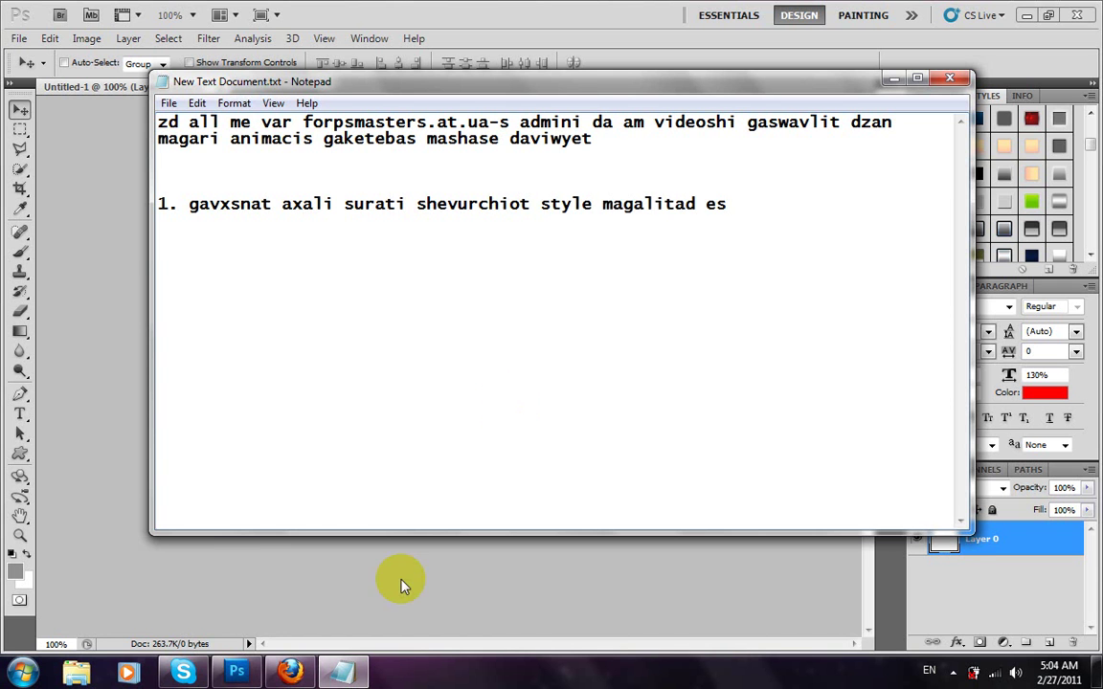
Return to Photoshop and apply the bright green gradient preset style to Layer 0 on the canvas.
click(341, 673)
drag(1031, 202, 555, 348)
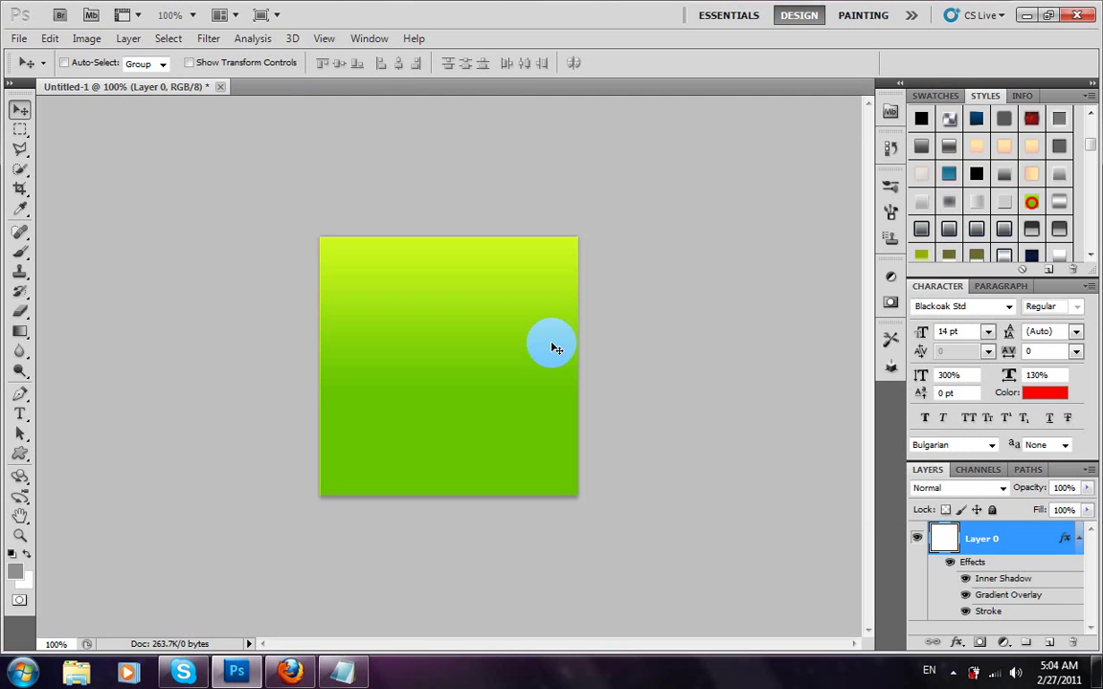
Switch to Notepad and continue item 1 with "axla davwerot rac gvinda".
click(354, 673)
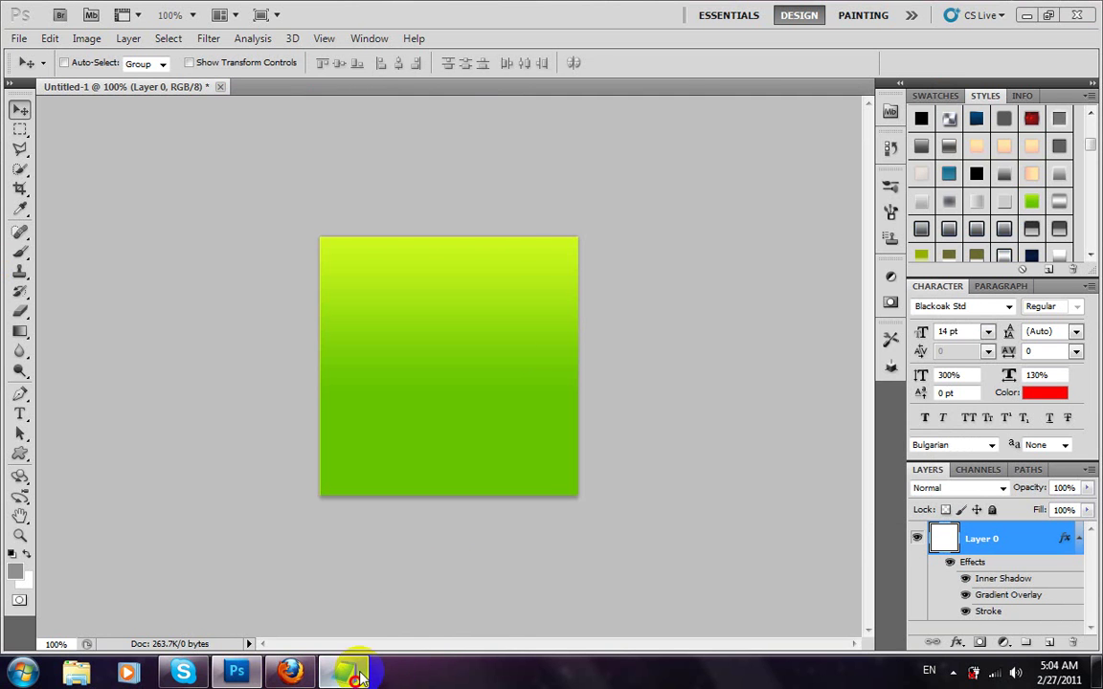
text(axla )
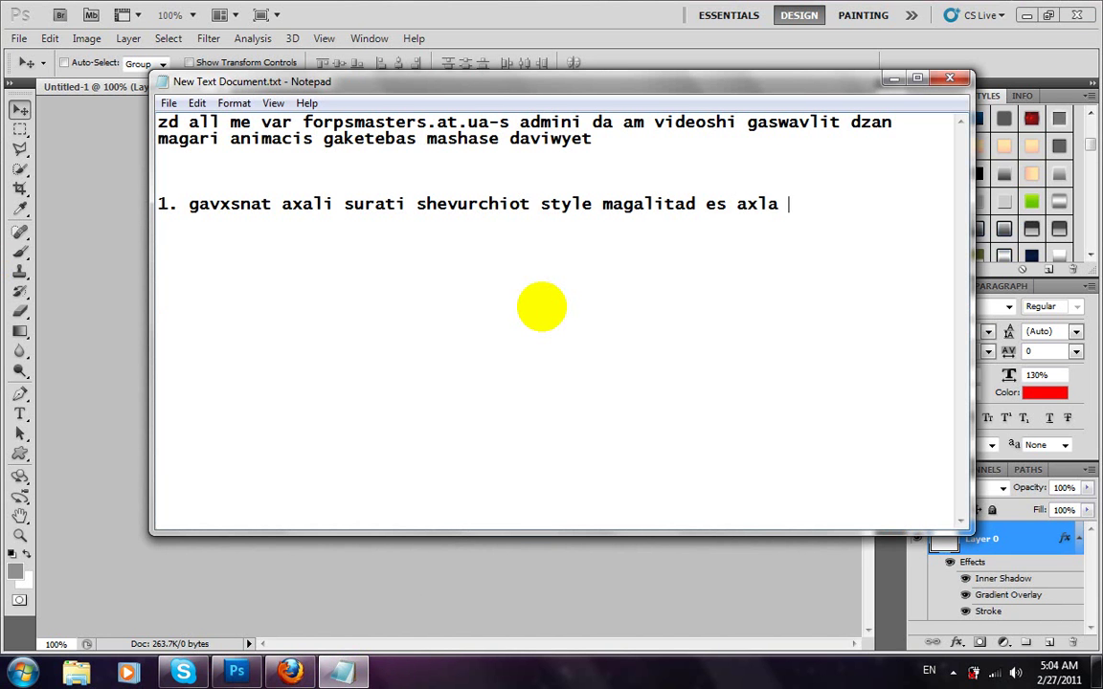
text(davwerot)
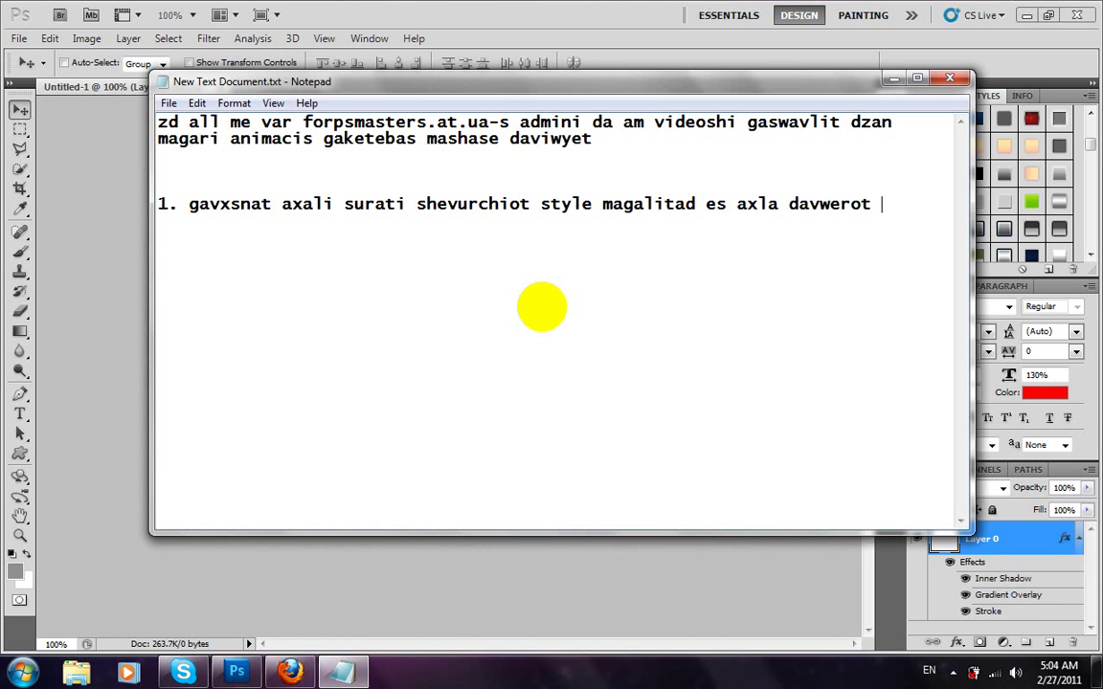
text( rac gvinda)
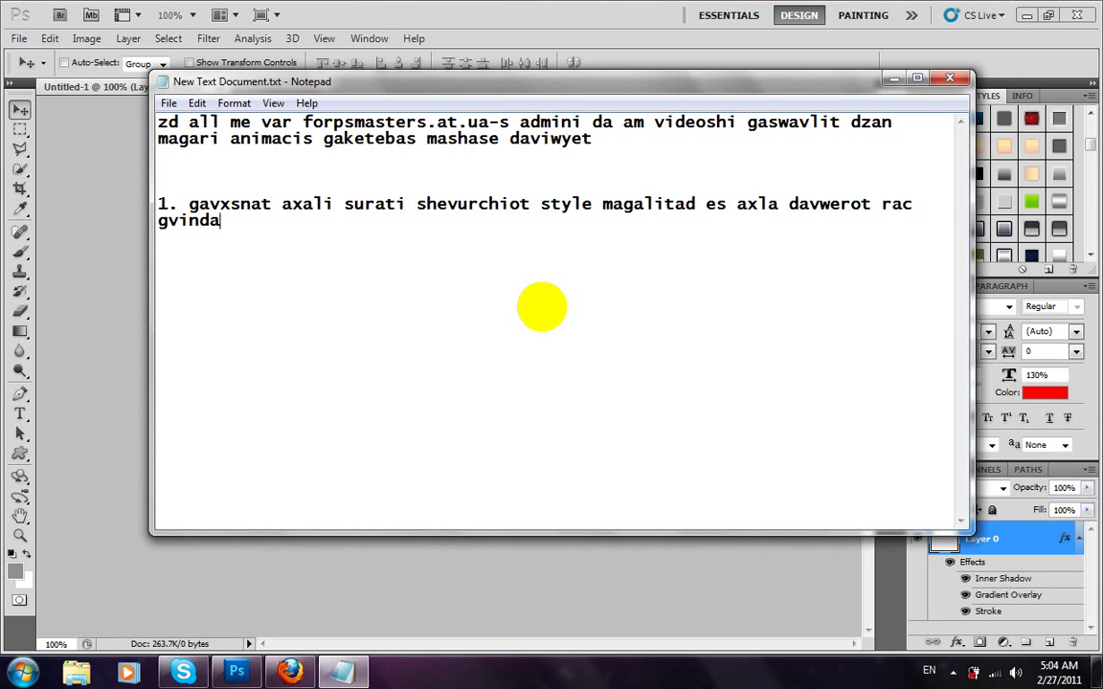
In Photoshop, add the red Blackoak Std text "forpsmasters" at 14 pt and centre it across the green square.
click(237, 673)
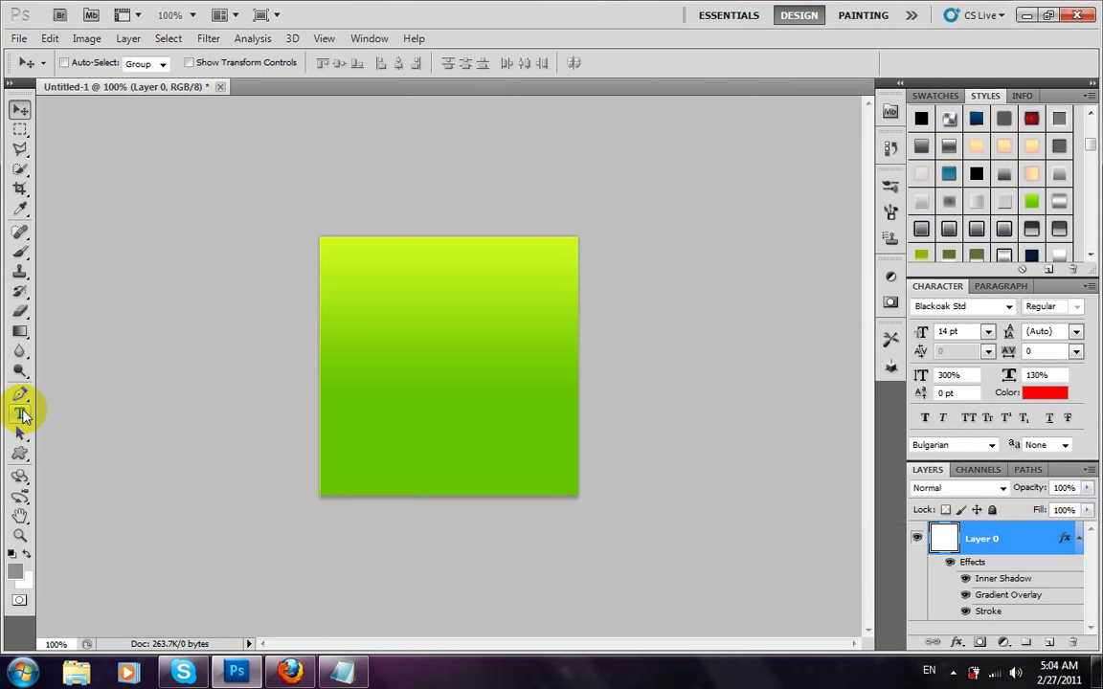
click(21, 413)
click(333, 369)
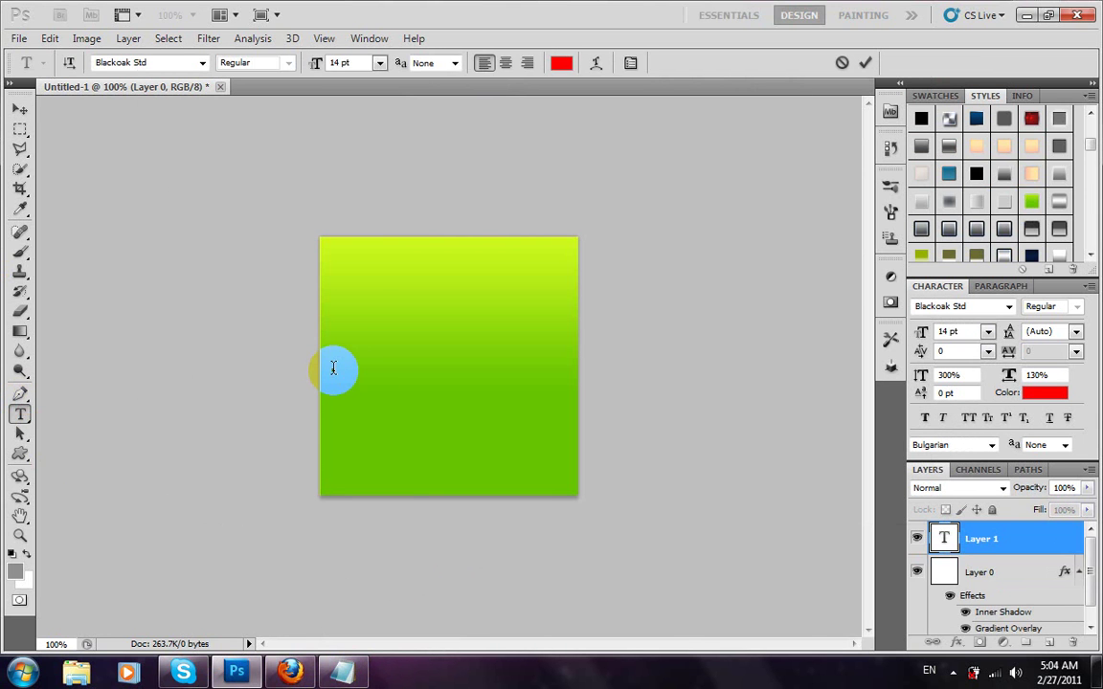
text(for)
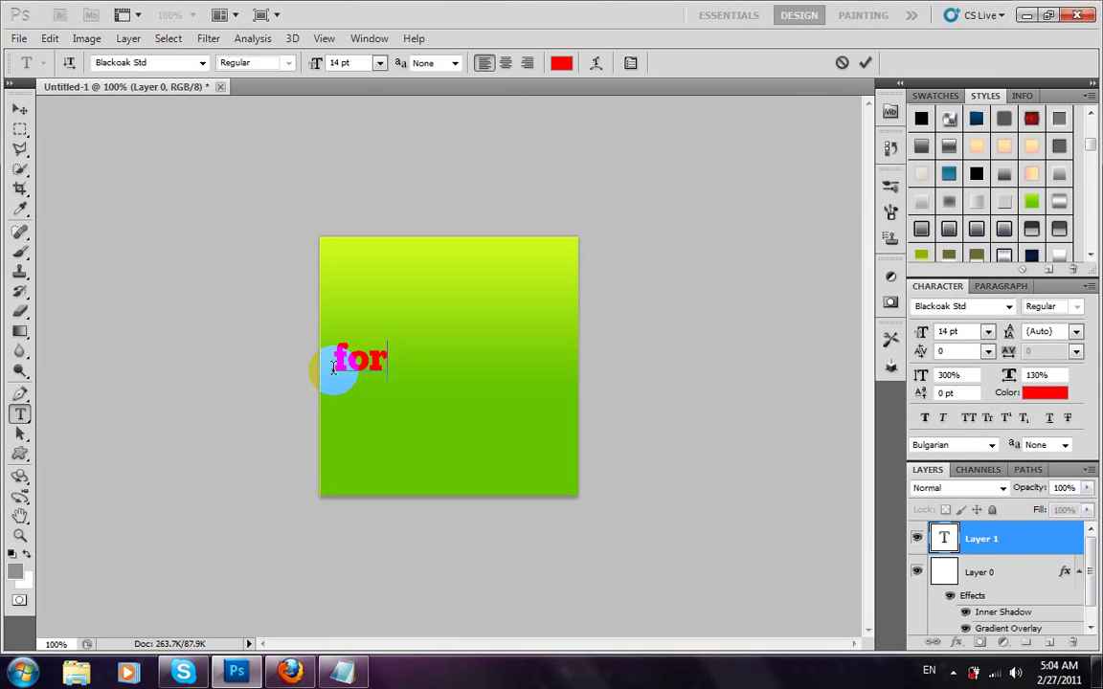
text(psmaster)
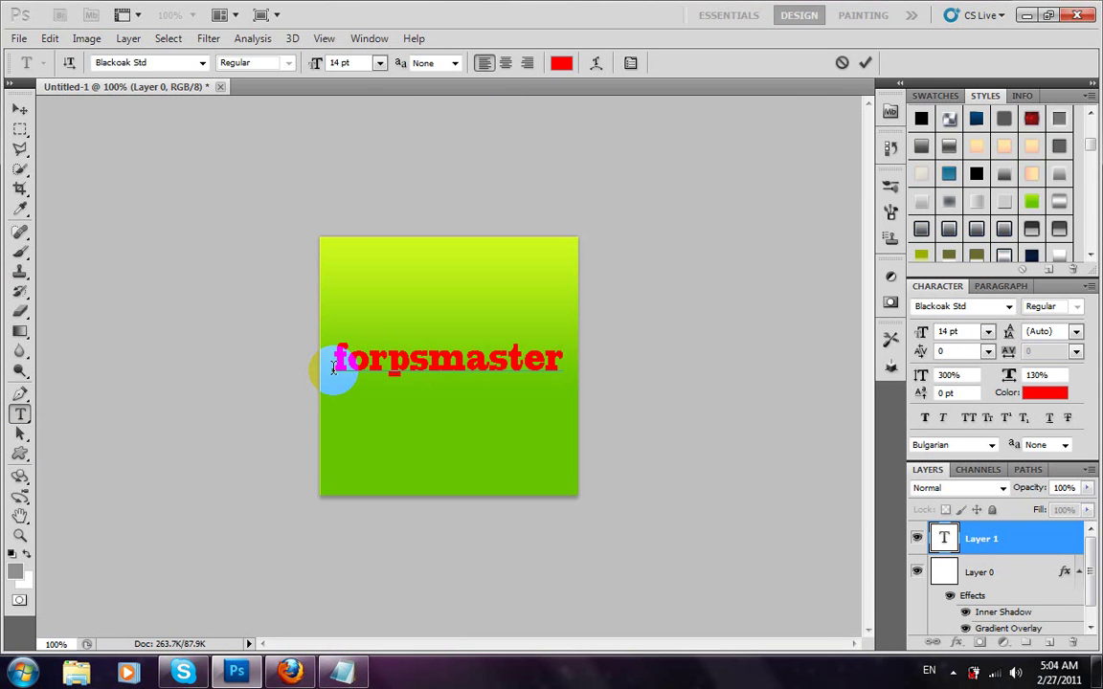
text(s)
drag(366, 428, 371, 482)
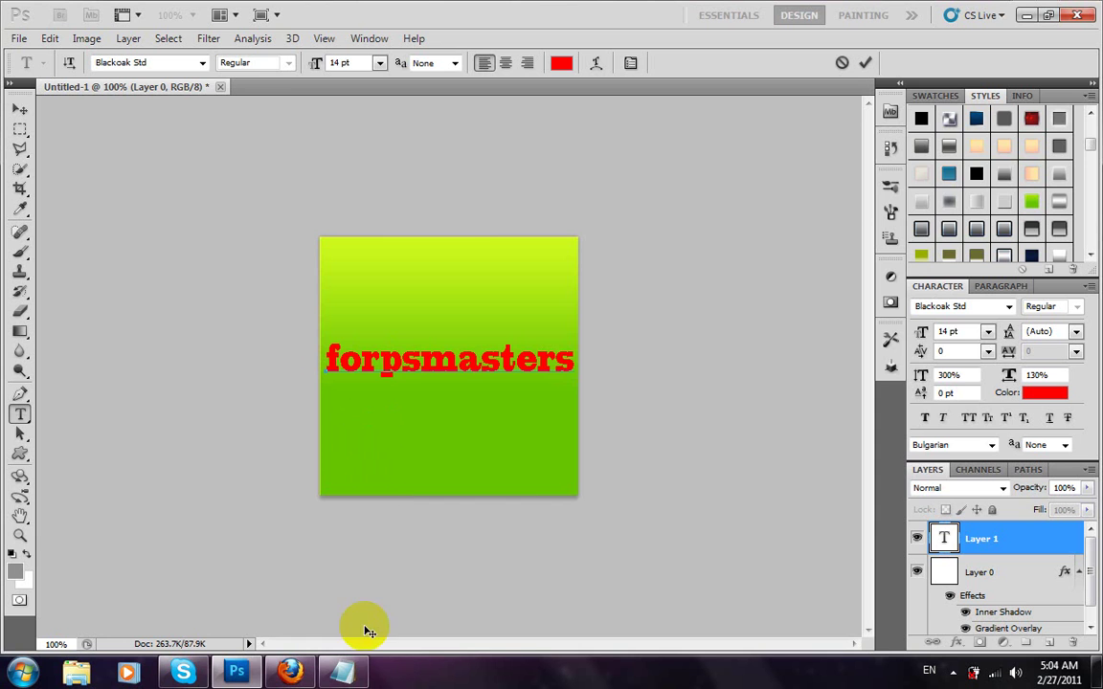
Switch to Notepad and continue item 1 with "ai ese axla davacopirot texti ctrl+j".
click(345, 673)
text(a)
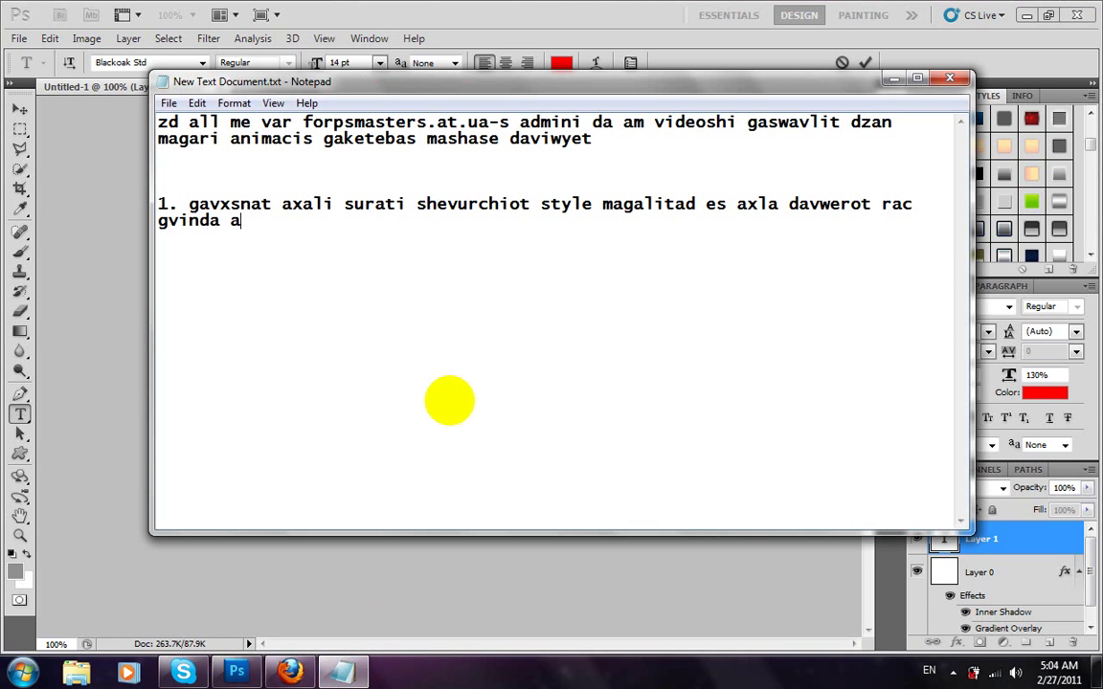
text(i ese axla )
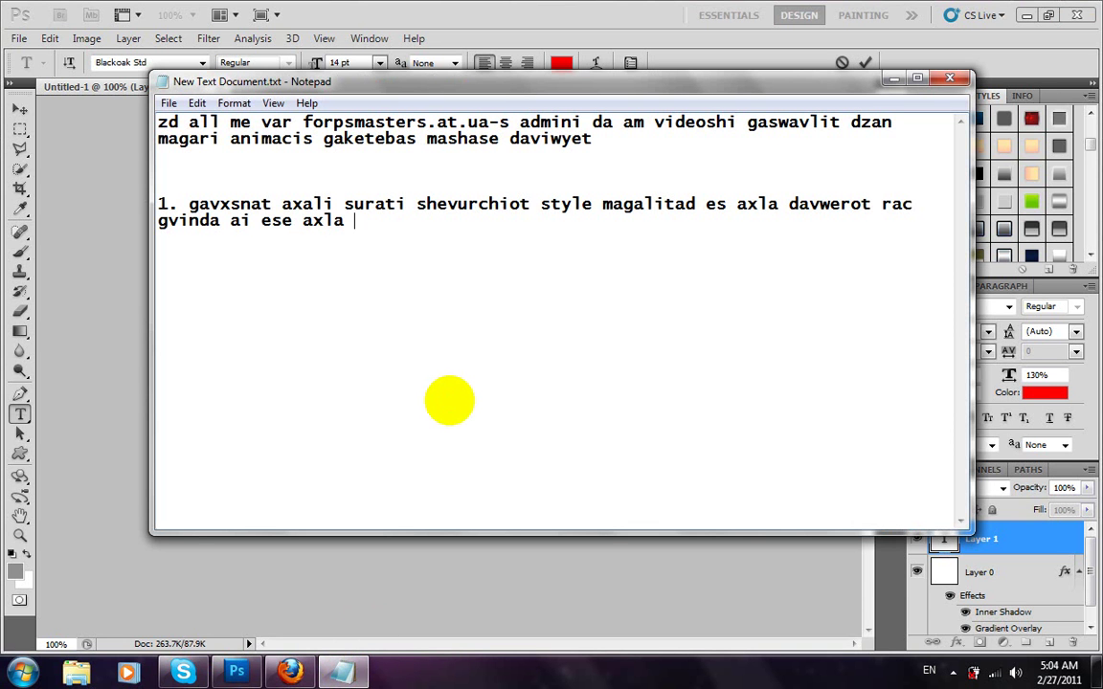
text(davacopir)
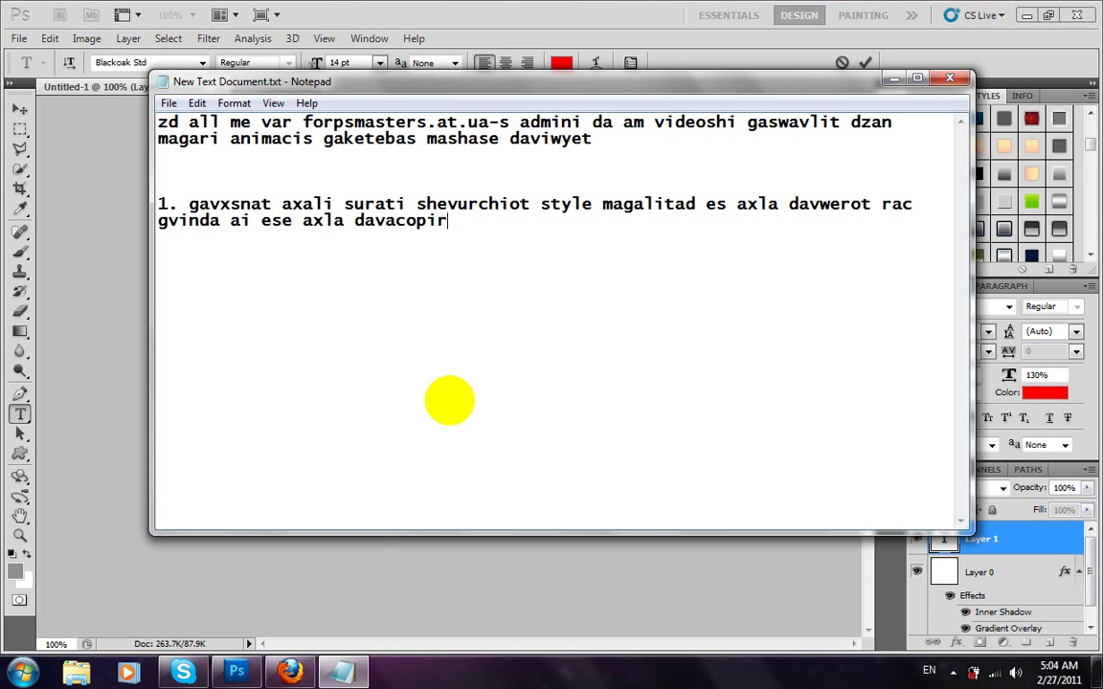
text(ot texti)
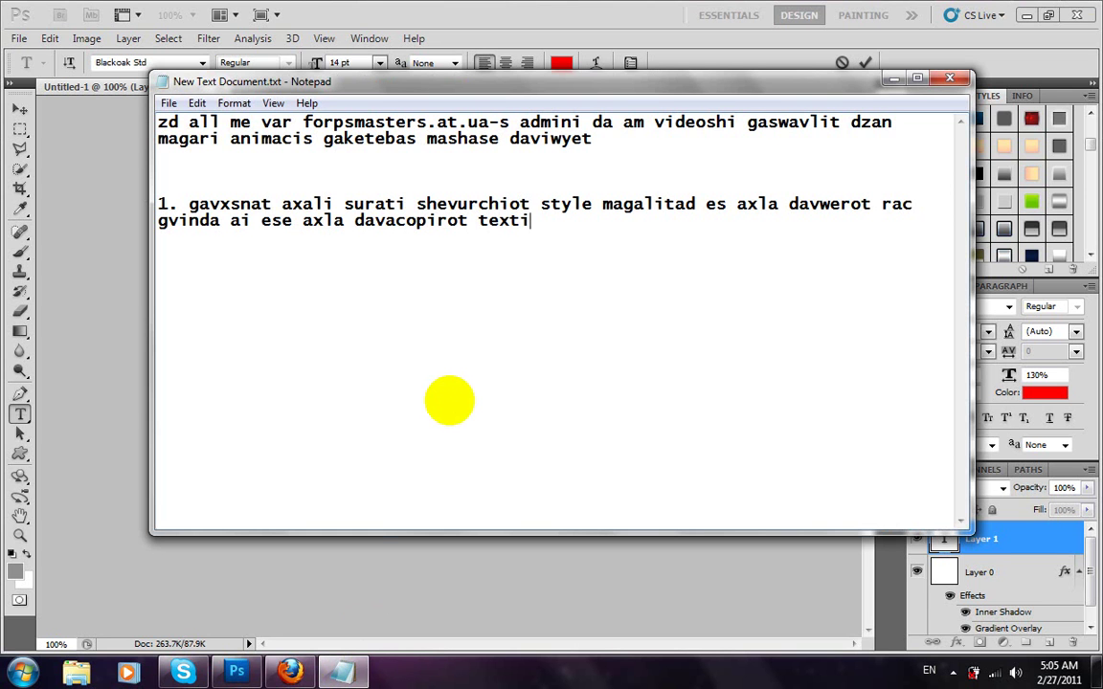
text( ctrl+j)
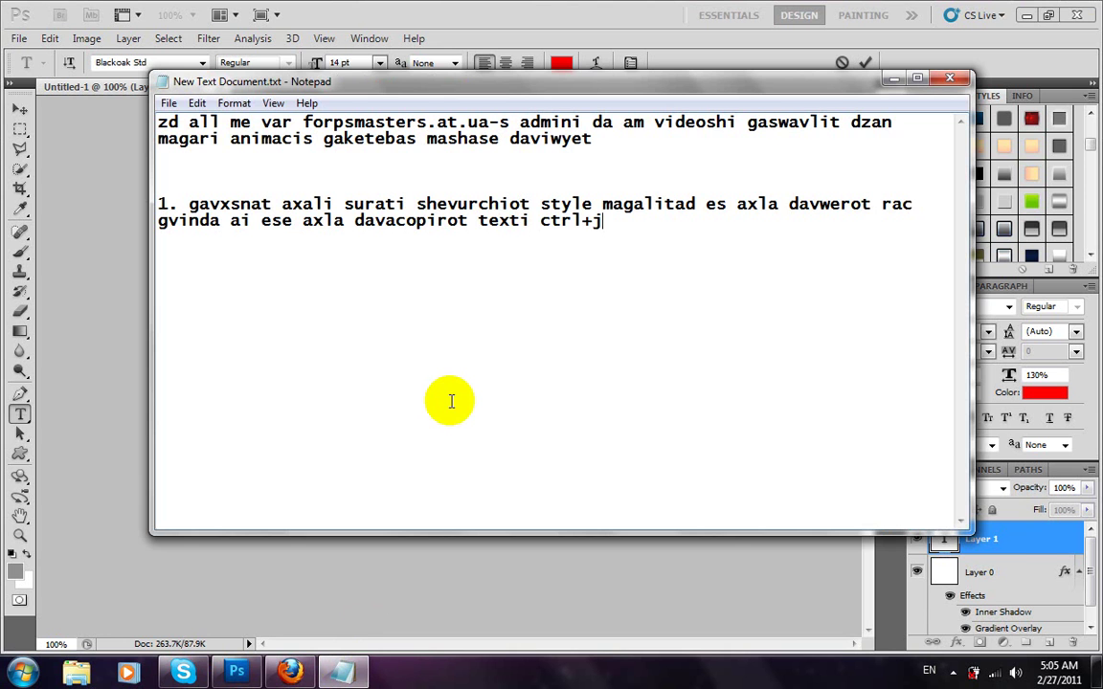
Return to Photoshop, finish the text editing and duplicate the forpsmasters text layer.
click(302, 582)
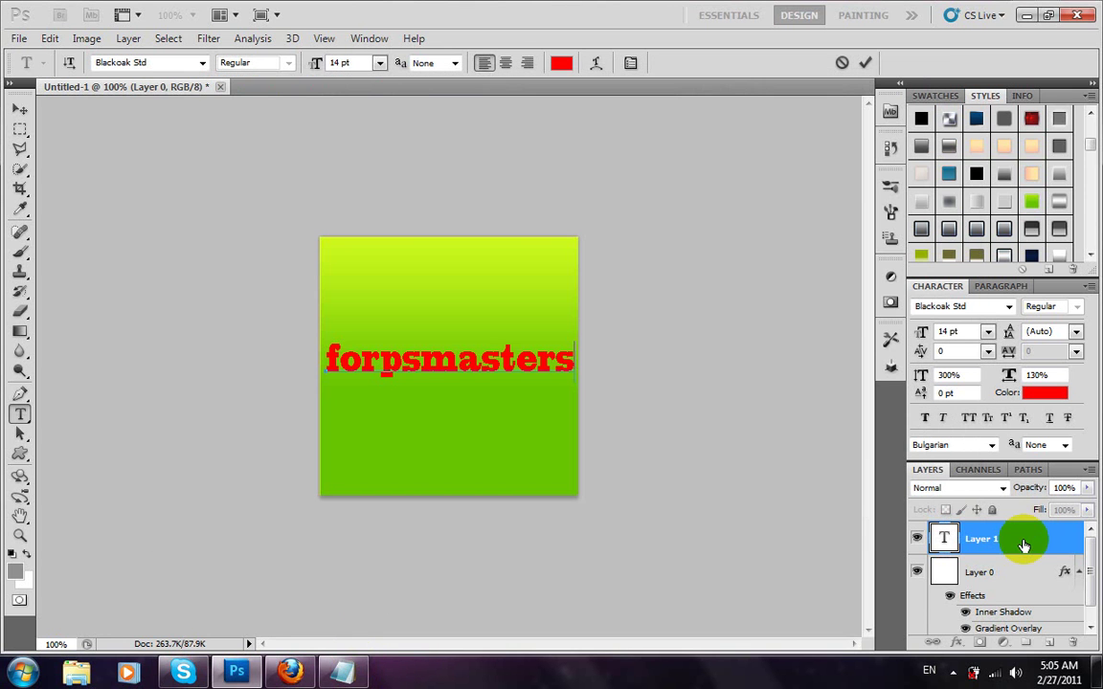
click(20, 110)
key(ctrl+j)
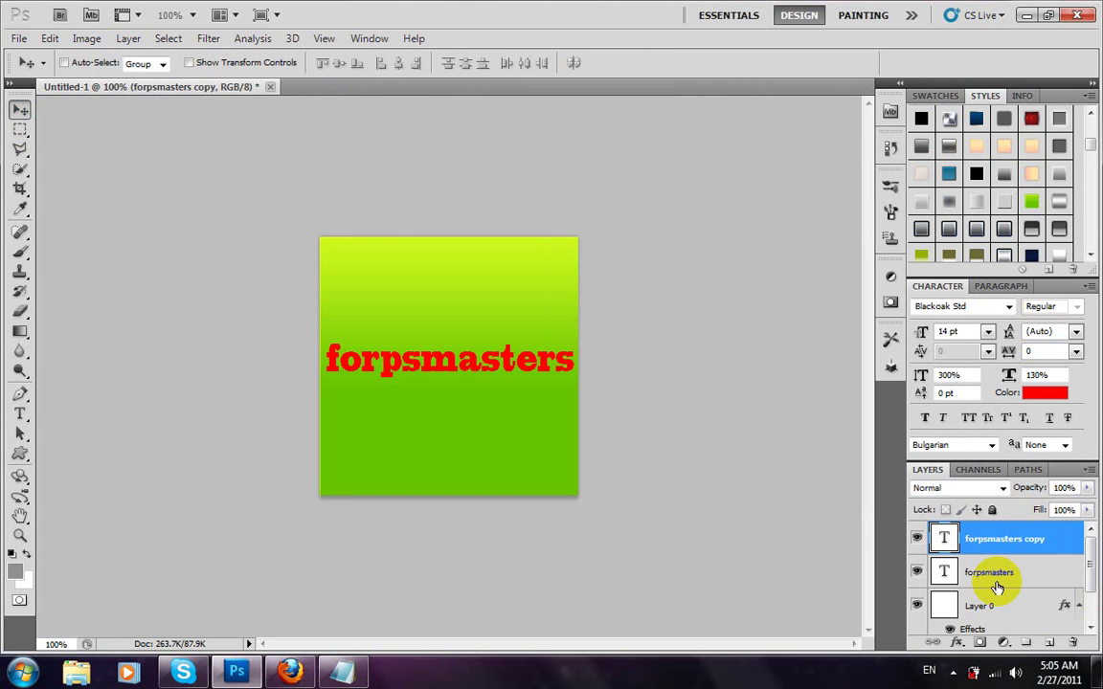
Switch to Notepad and continue item 1 with "ese axla es dacopirove".
click(341, 673)
key(BackSpace)
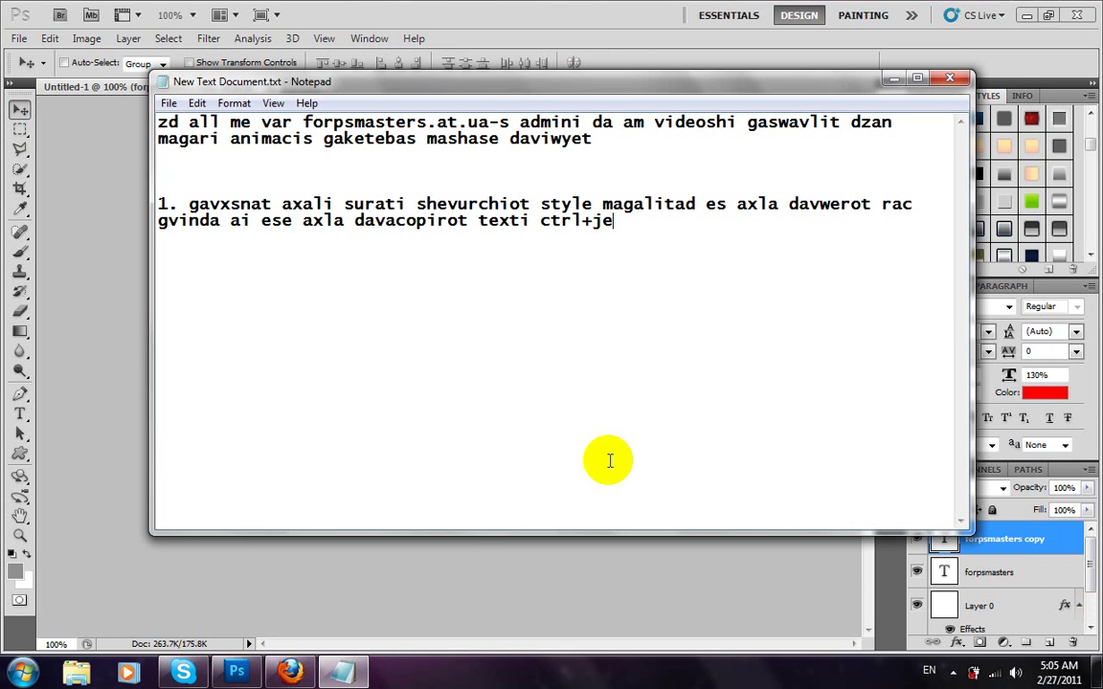
key(BackSpace)
text(ese axl)
text(a es dacopi)
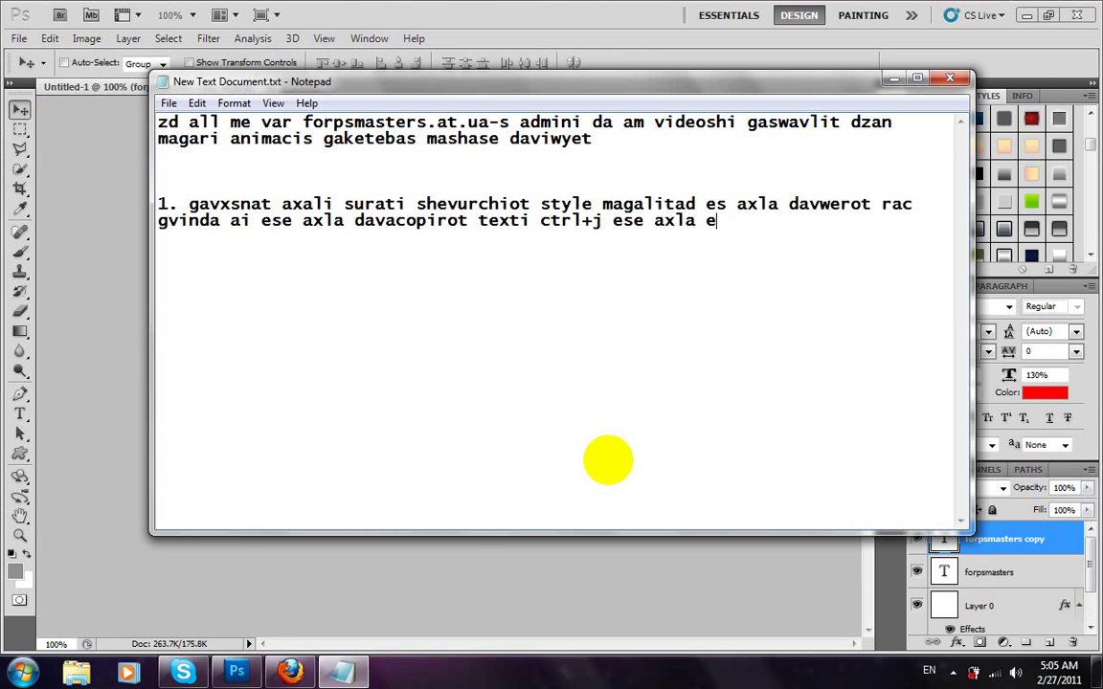
text(rove)
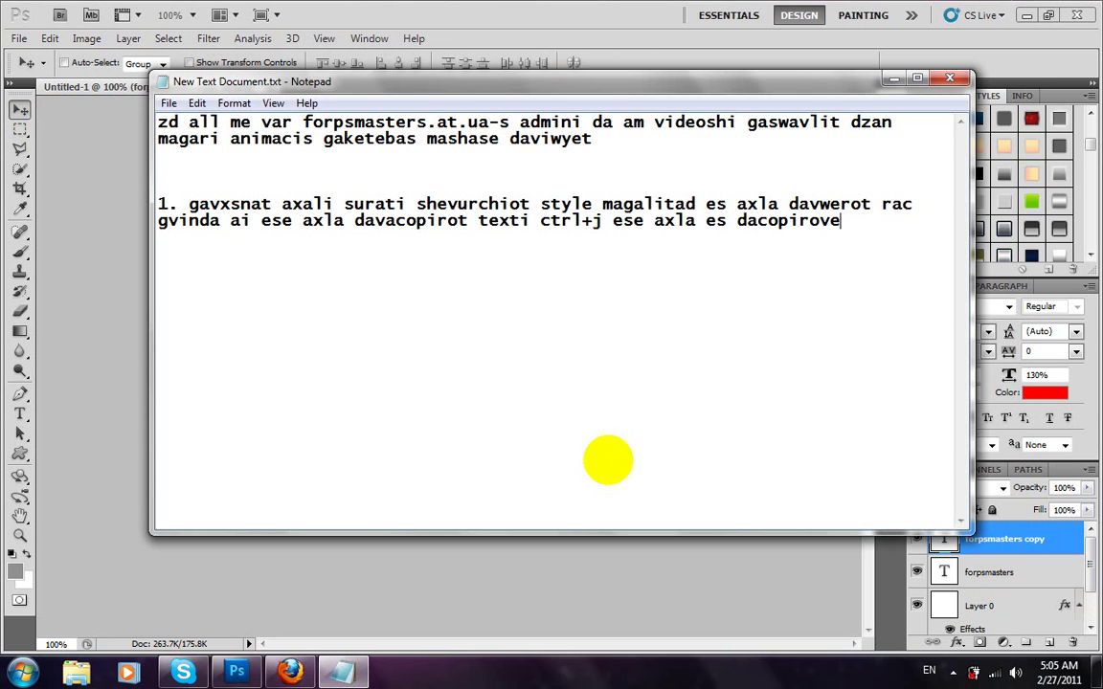
Continue item 1 of the Notepad file with "buli gavtishot".
text(buli gav)
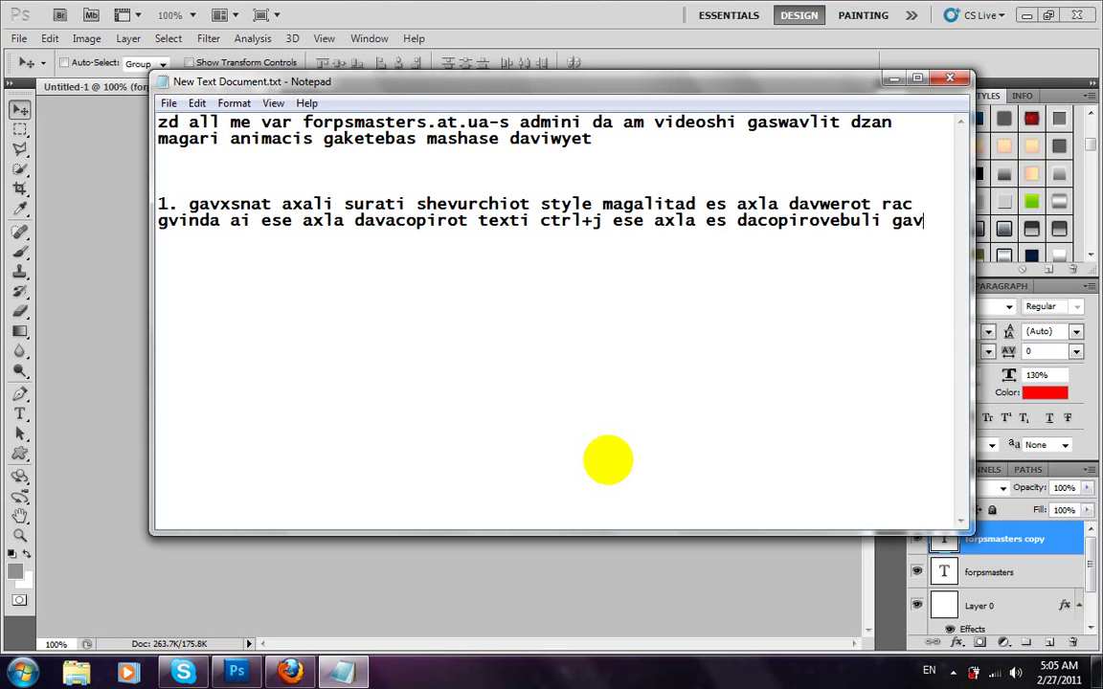
text(tishot)
Return to Photoshop, hide the forpsmasters copy layer and select the original forpsmasters text layer.
click(788, 555)
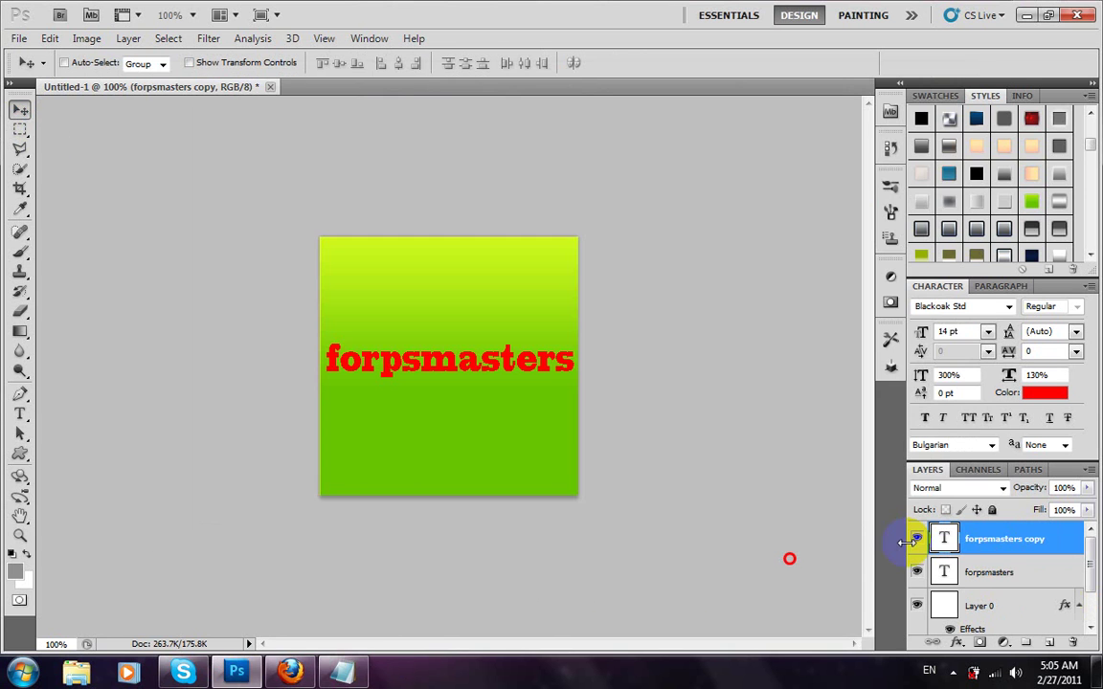
click(916, 539)
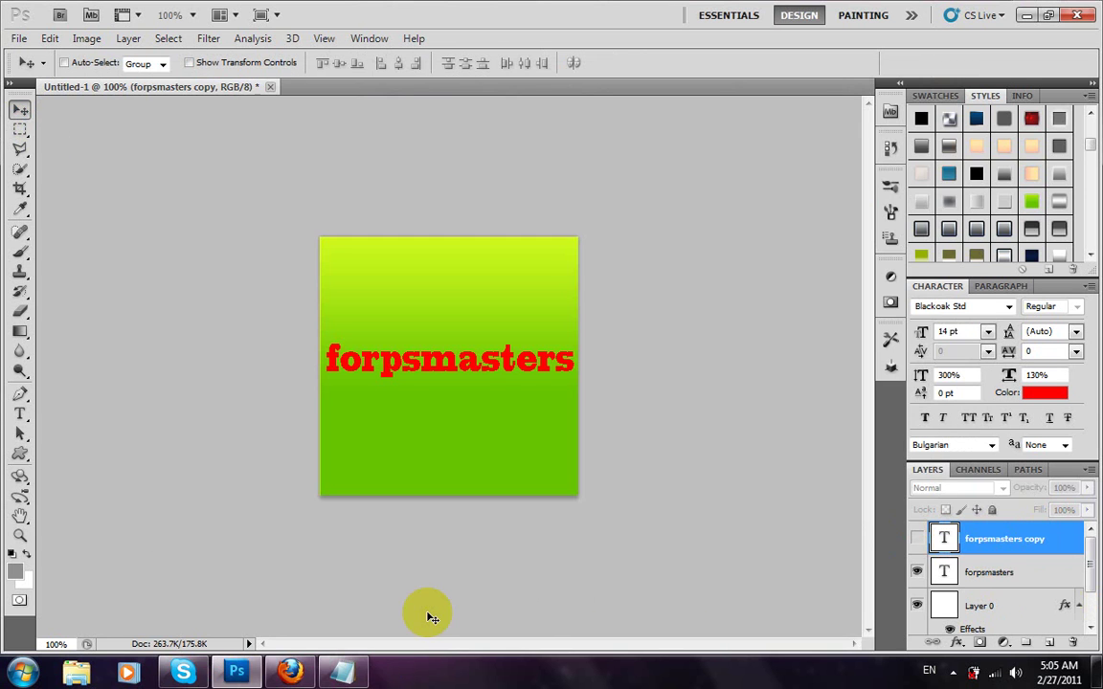
click(986, 575)
Switch to Notepad and continue item 1 with "da originali textis opacity davayenot 50%".
key(alt+Tab)
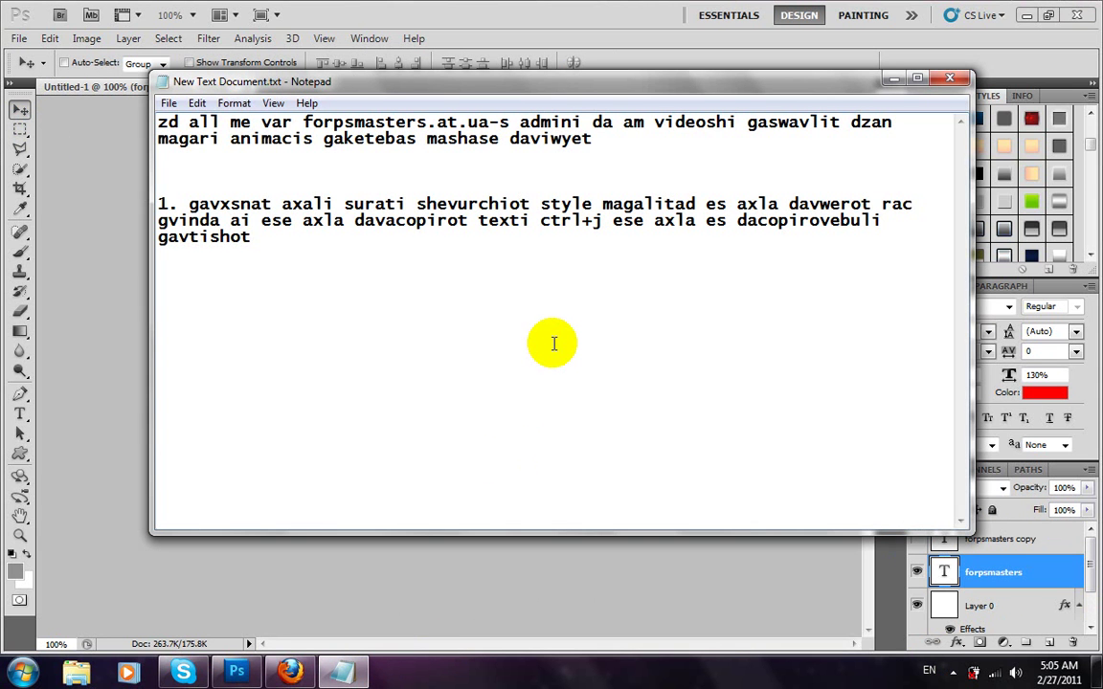
text(da originali textis)
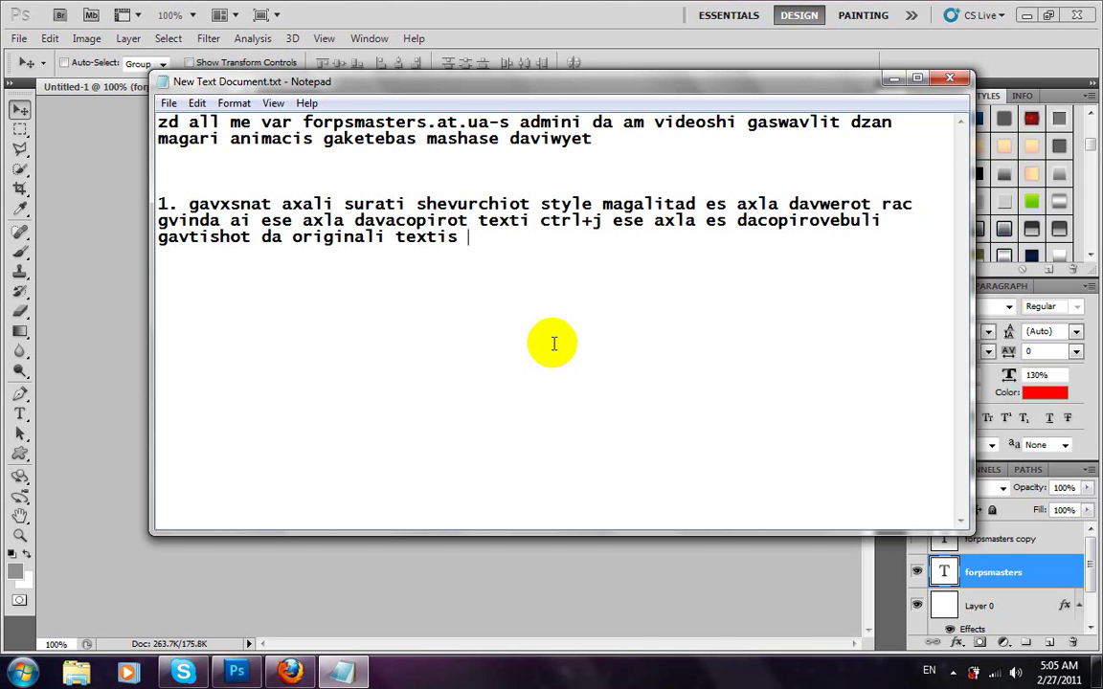
text( opact)
key(BackSpace)
text(ity)
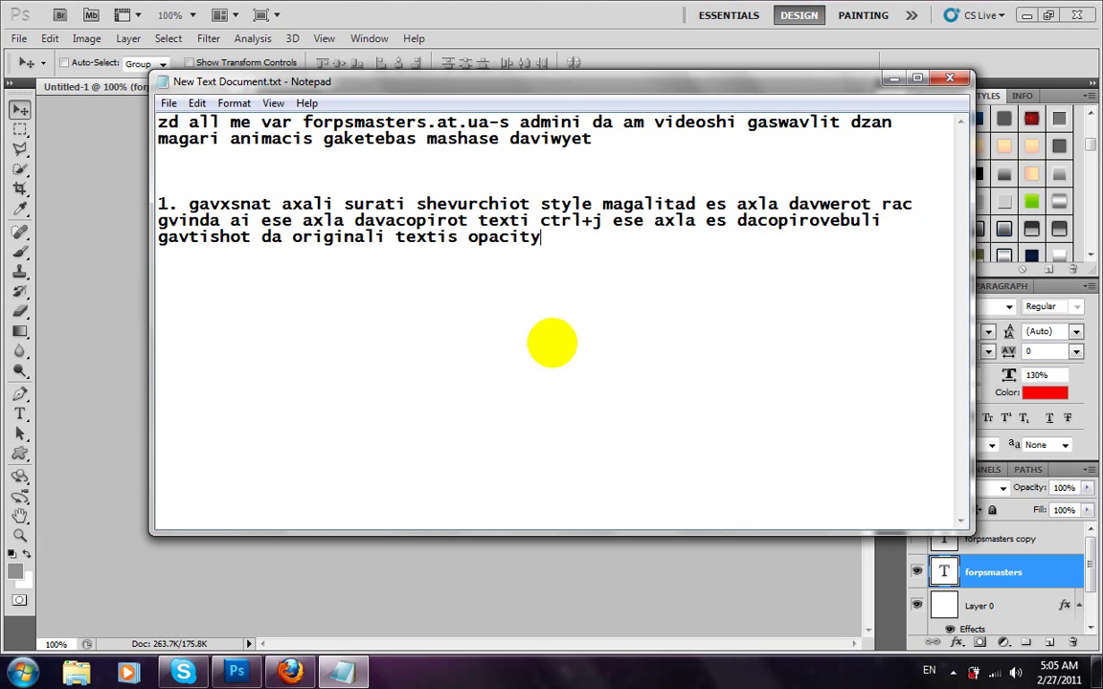
text( davayenot 50)
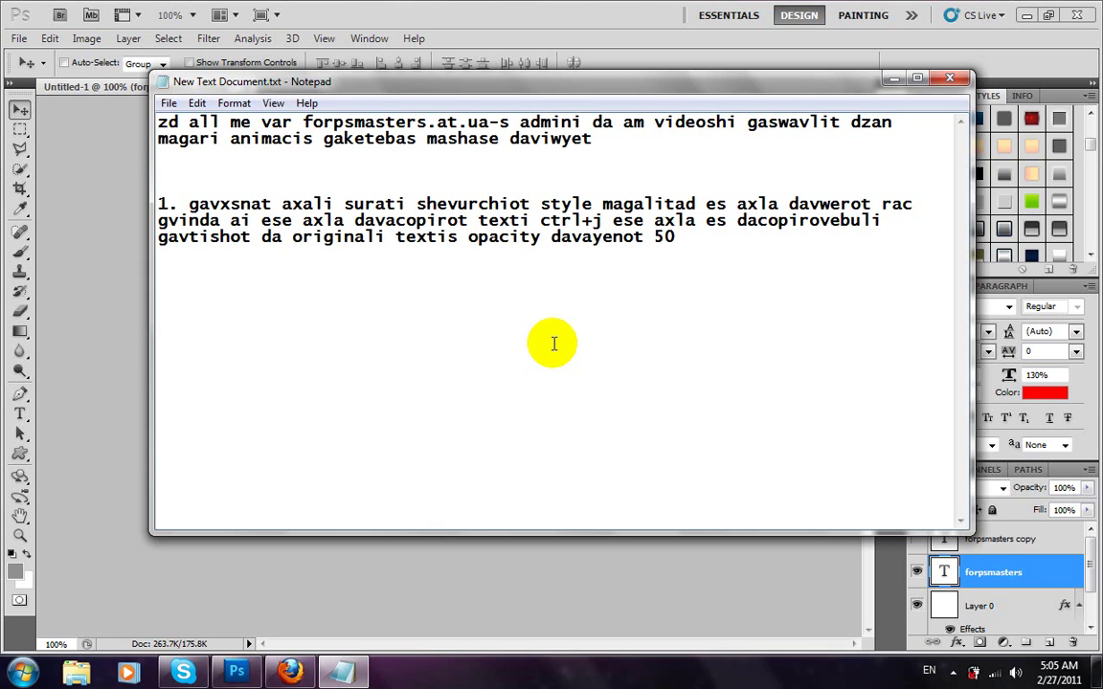
text(%)
Return to Photoshop and set the original forpsmasters text layer's opacity to 50%.
click(1065, 486)
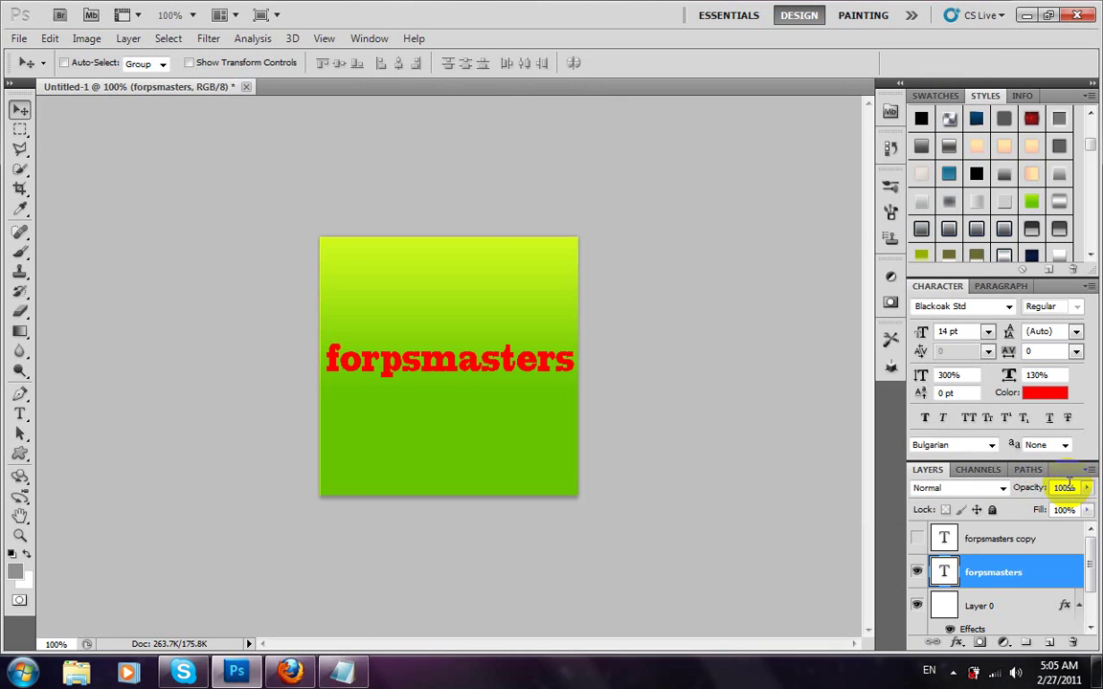
text(50)
key(Return)
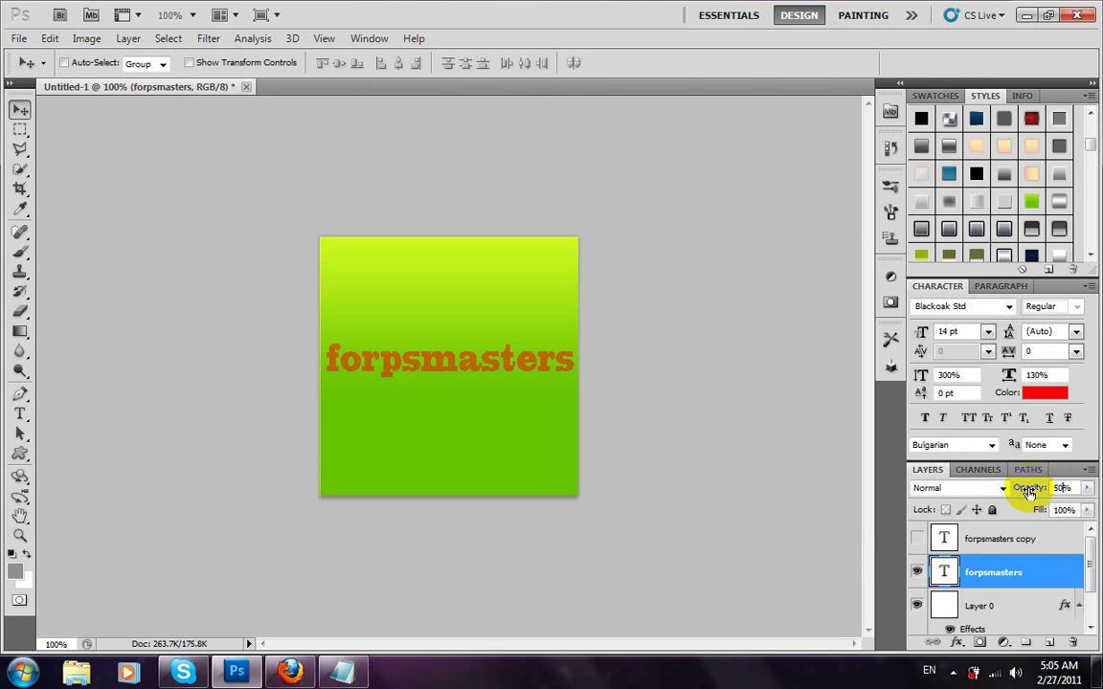
Switch to Notepad and continue item 1 with "ese axla chavrtot windows animation".
click(340, 673)
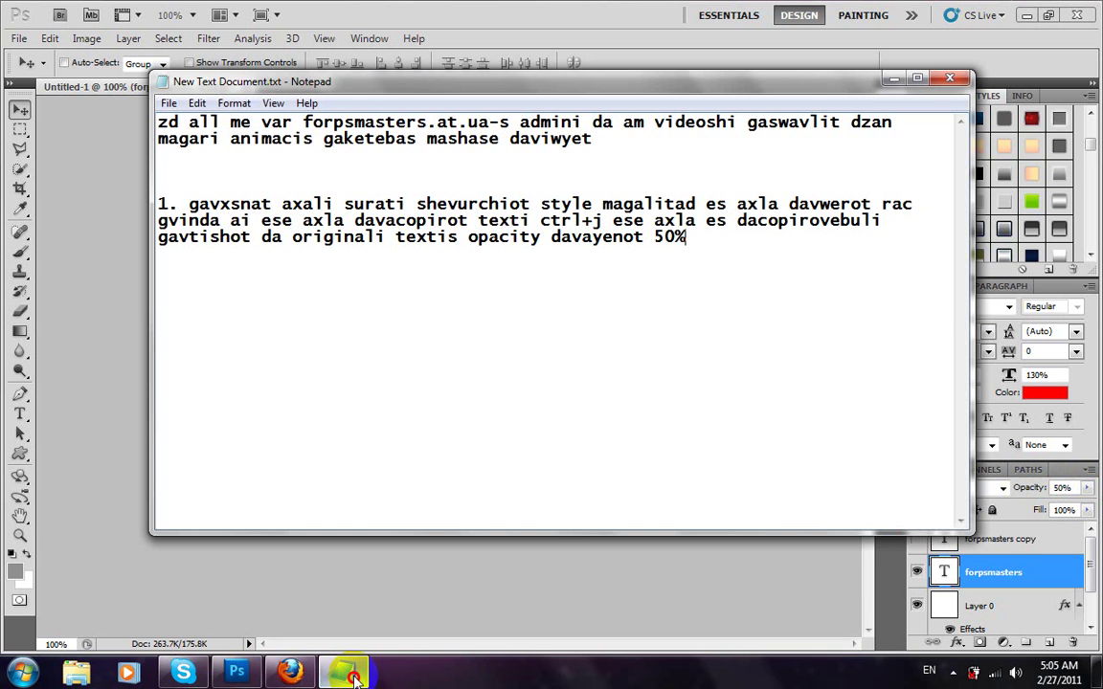
text(e)
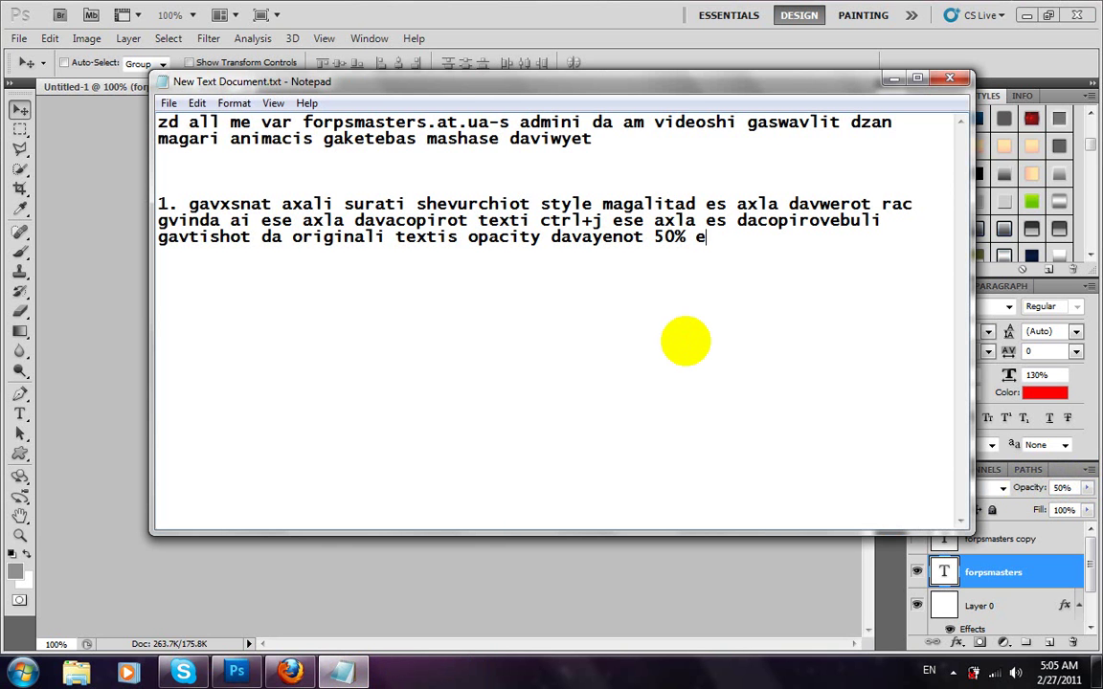
text(se axla cha)
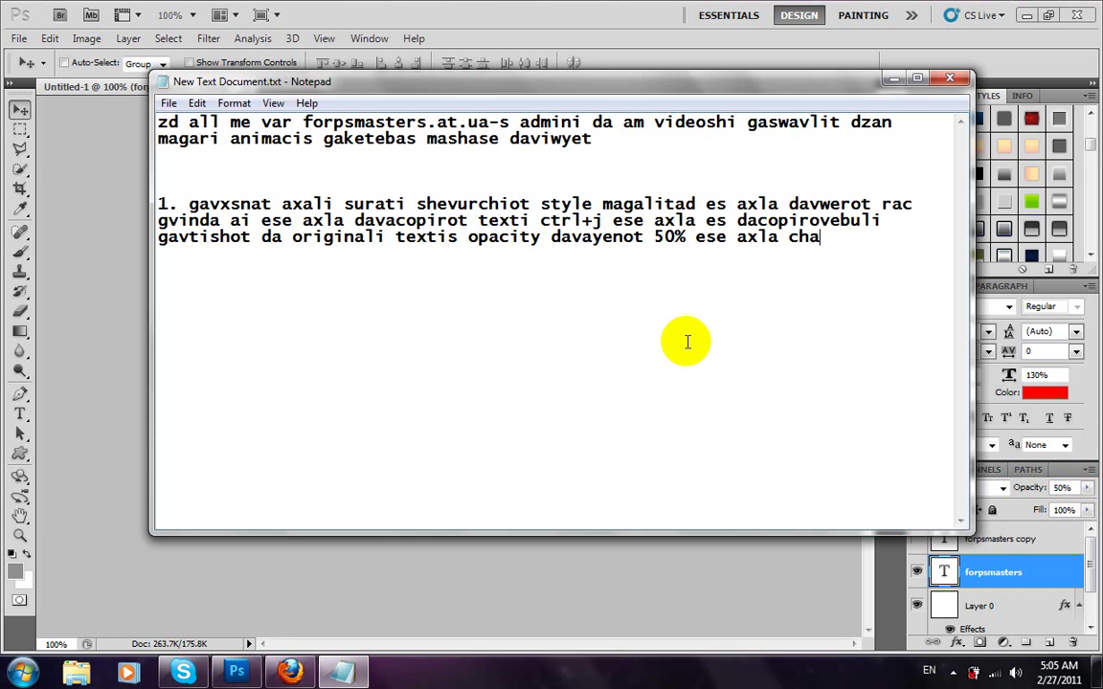
text(vrtot wi)
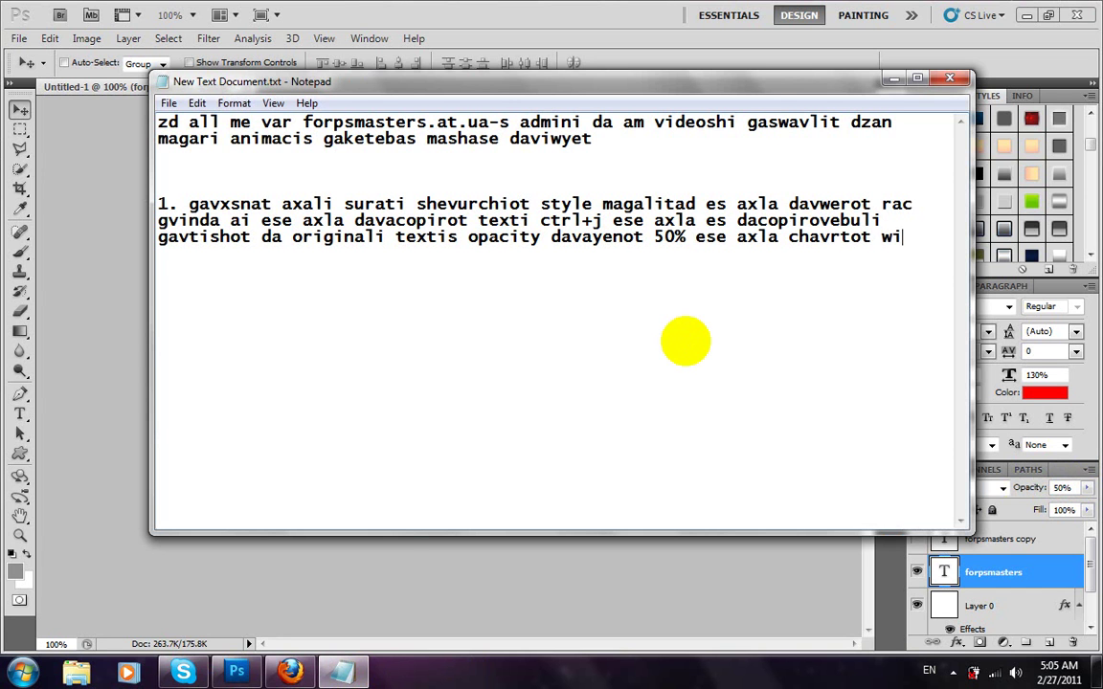
text(ndows animation)
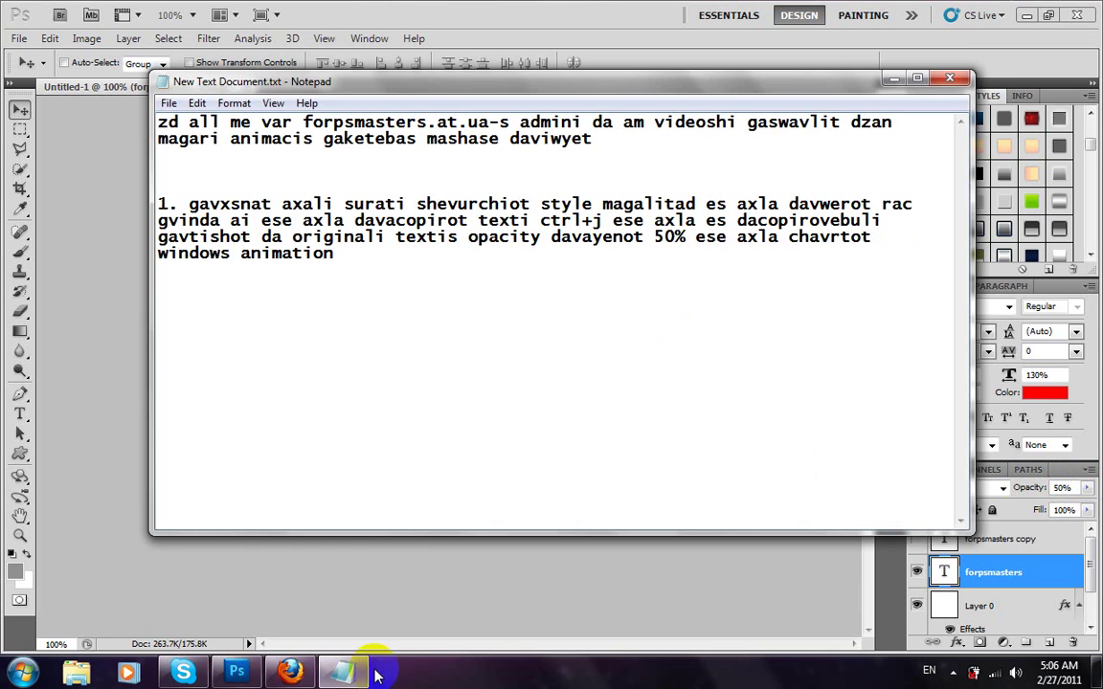
Return to Photoshop and show the Animation panel for the document.
click(341, 672)
click(368, 38)
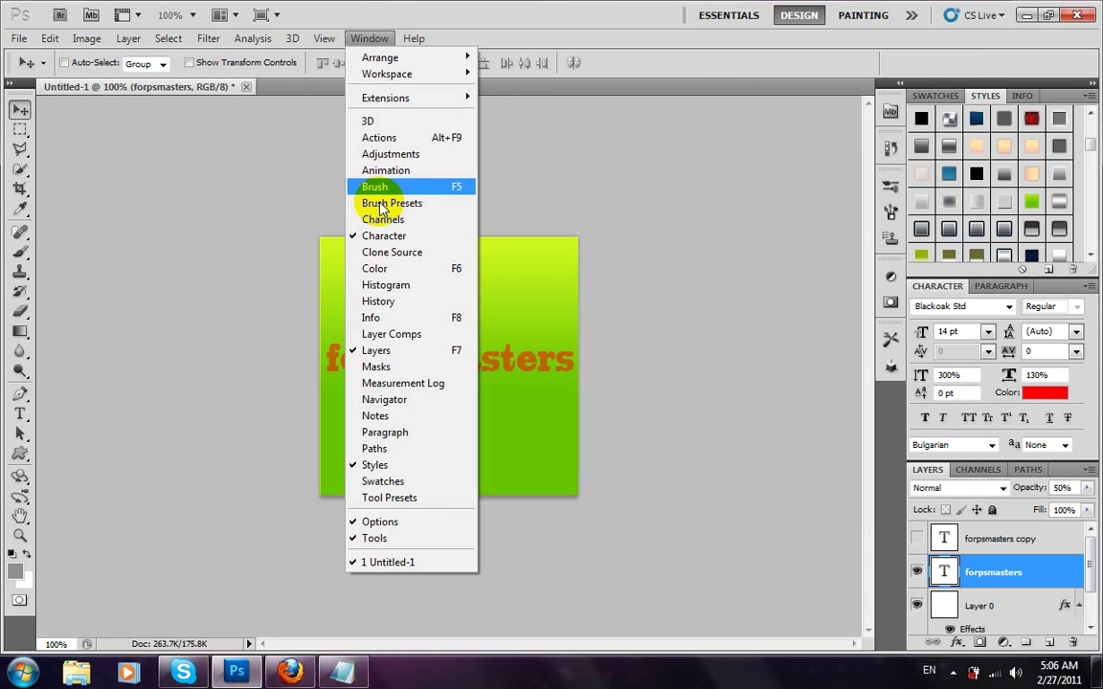
click(383, 171)
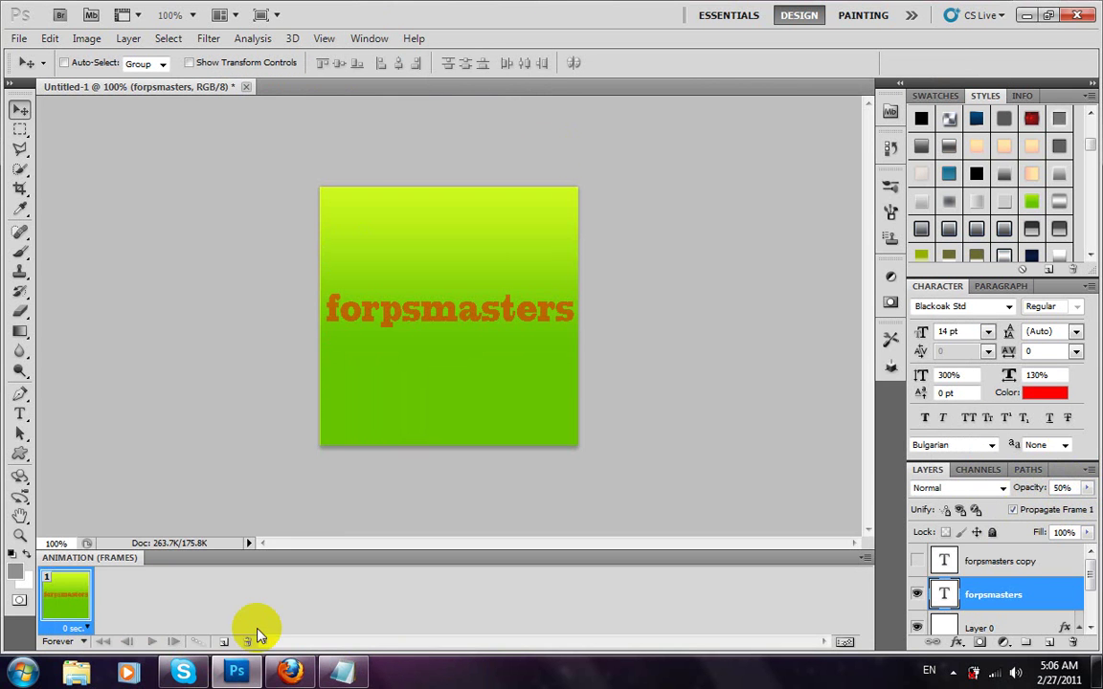
Switch to Notepad and continue item 1 with "da axla rac mtavaria gvchirdeba".
click(341, 672)
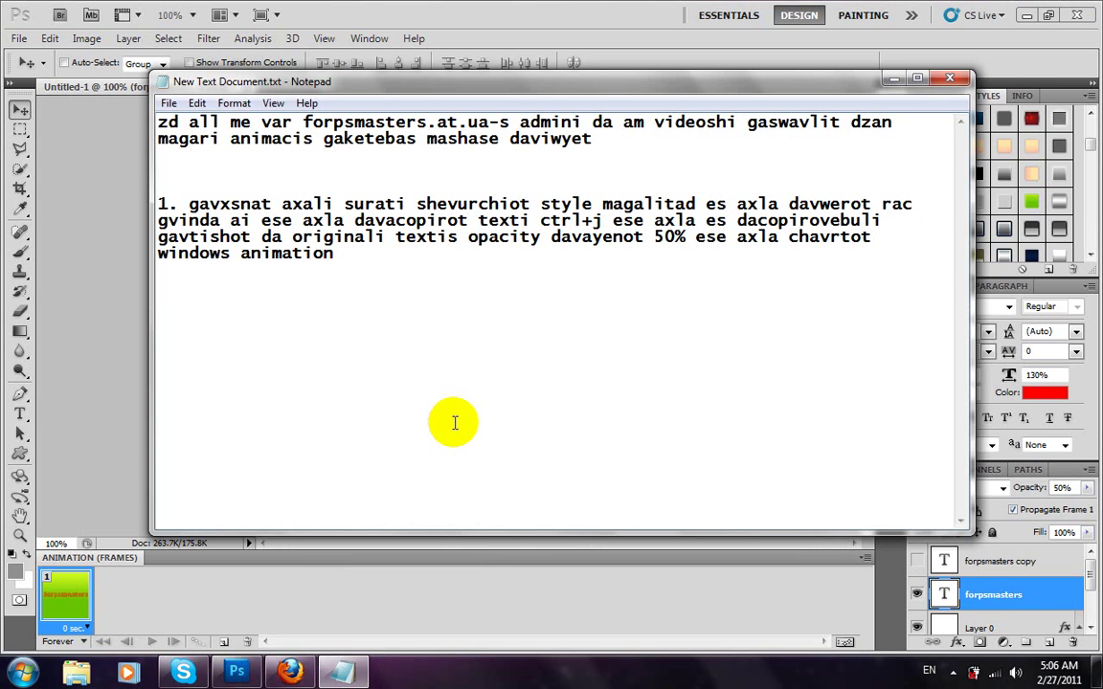
text(da axla rac mtava)
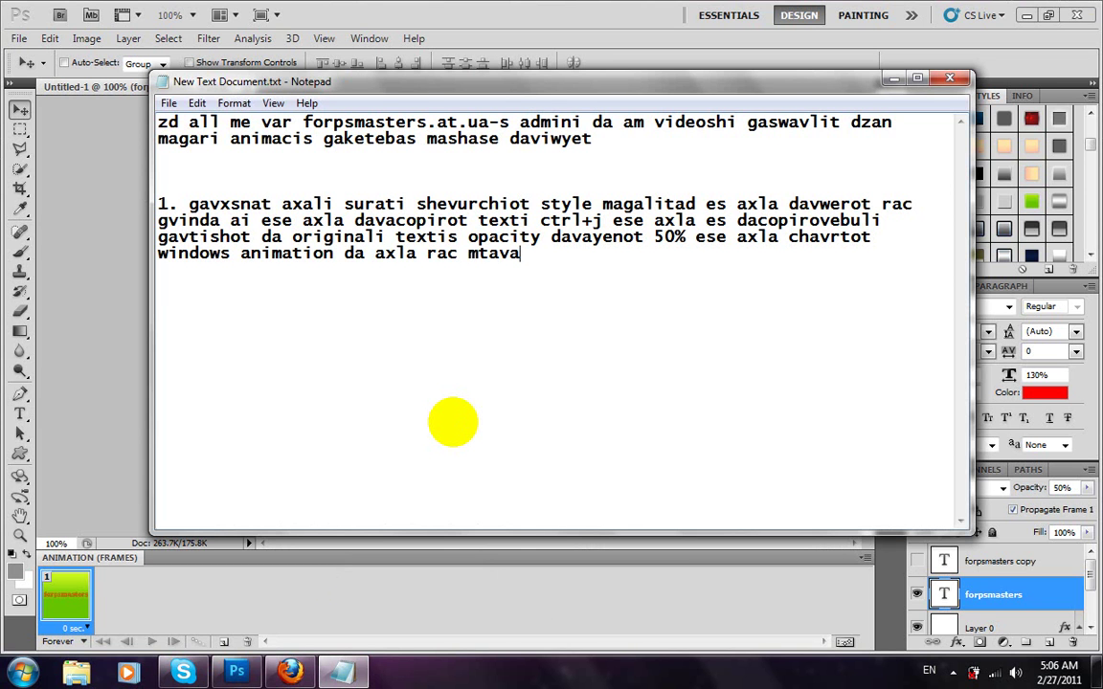
text(ria gvchirdeba)
Return to Photoshop and activate the Custom Shape tool.
click(145, 490)
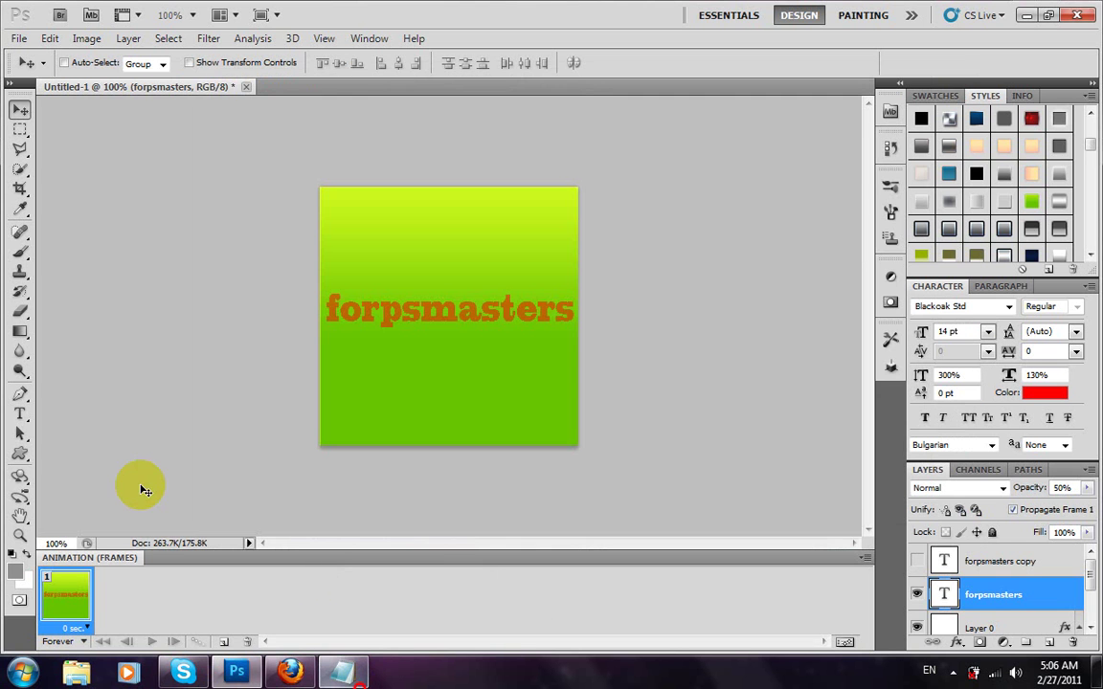
drag(20, 454, 79, 534)
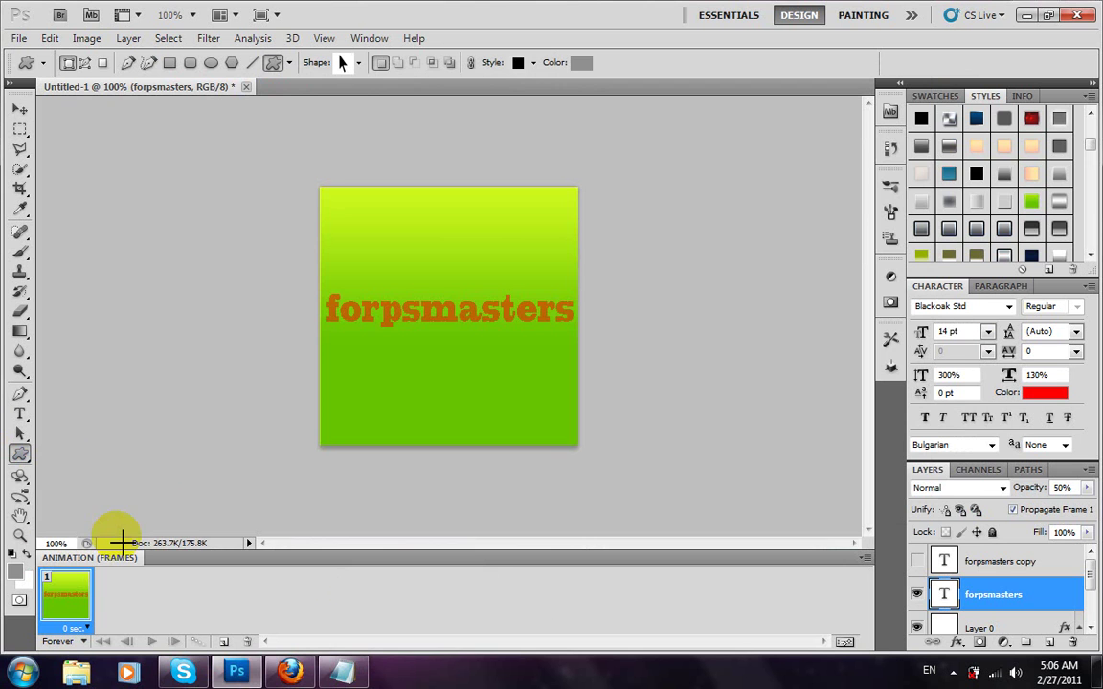
Switch to Notepad and continue item 1 with "custom shape toolda aq unda avirchiot mausi".
click(346, 668)
text(cust)
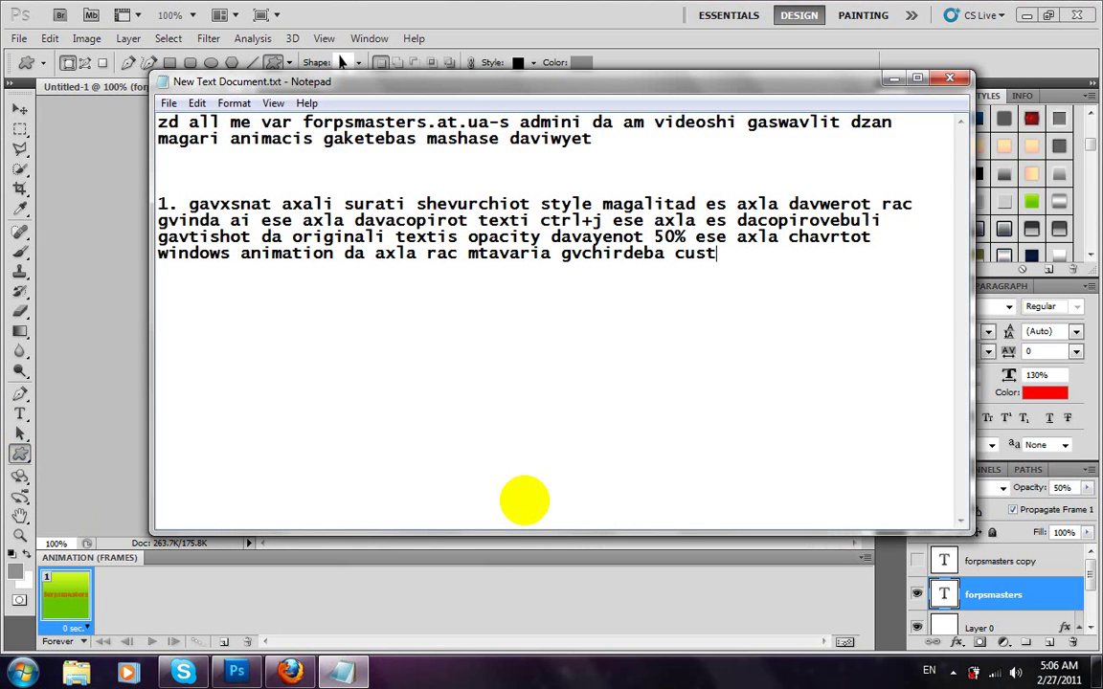
text(om shape tool)
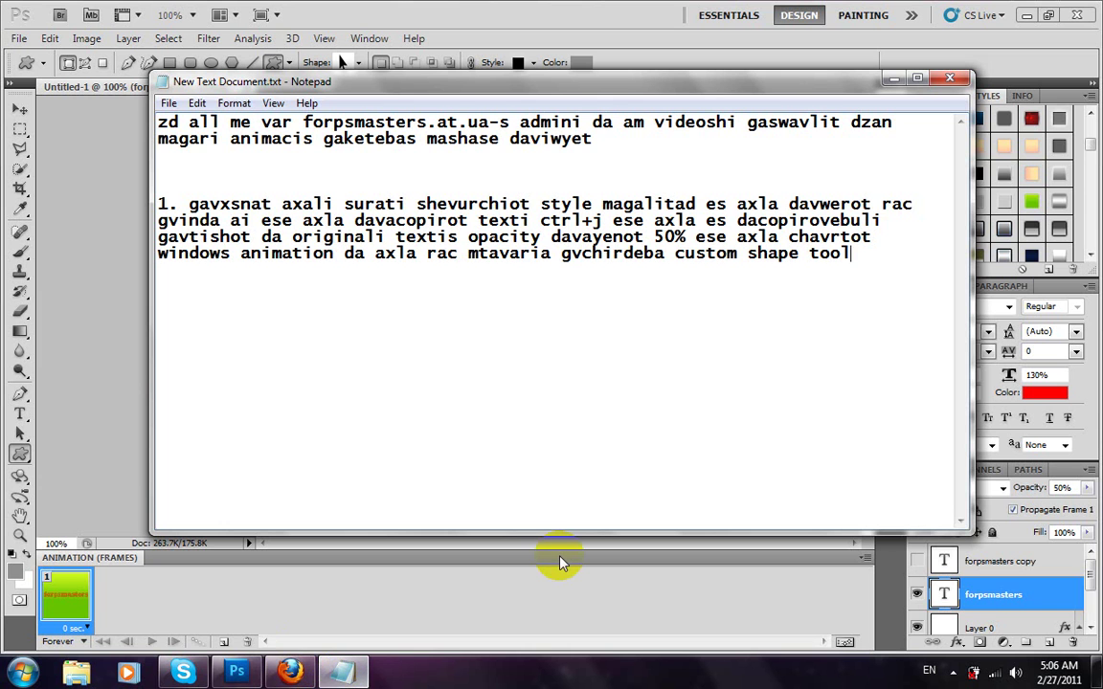
text(da )
text(aq u)
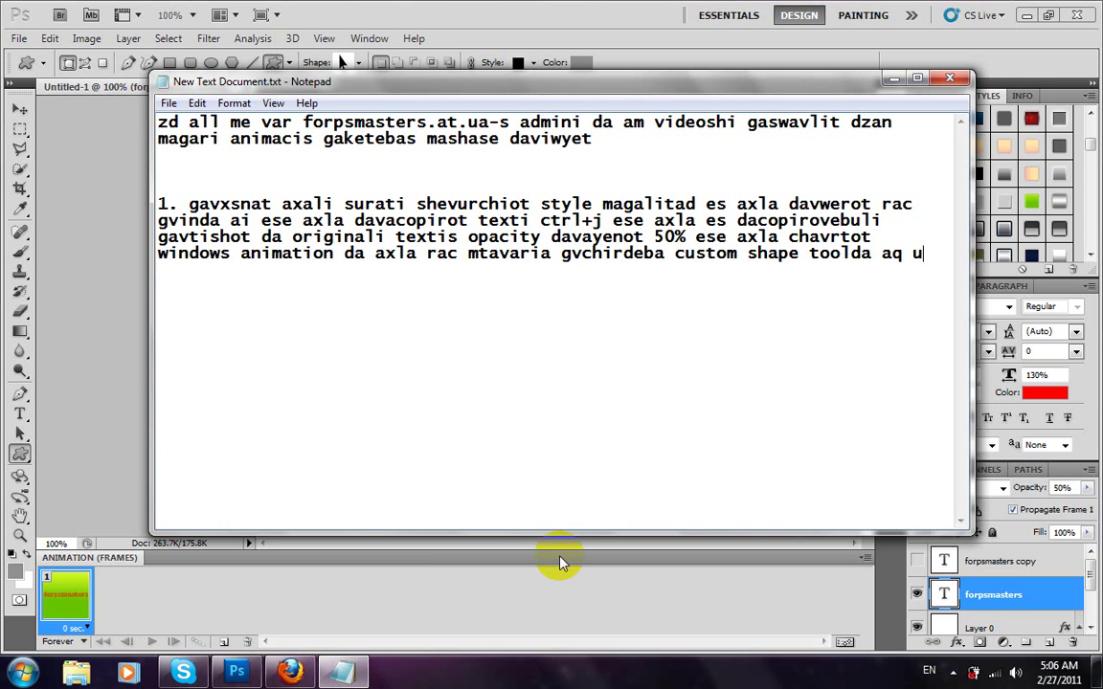
text(nda avirchiot mausi)
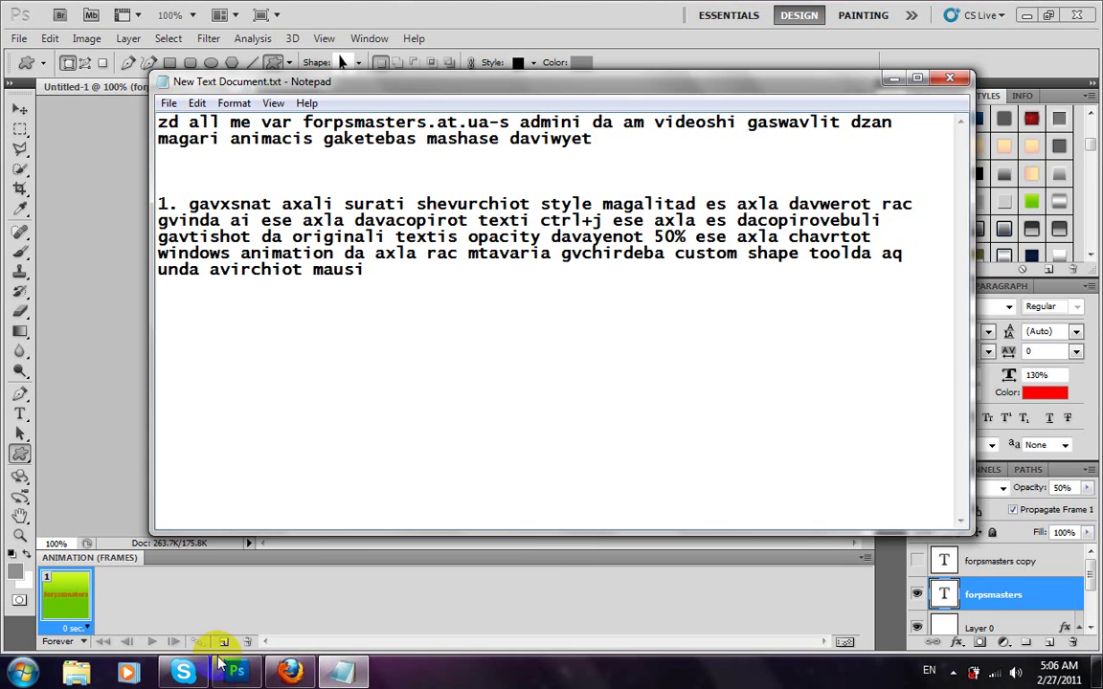
Return to Photoshop and open the custom shape picker to view the mouse cursor shapes.
click(340, 672)
click(343, 62)
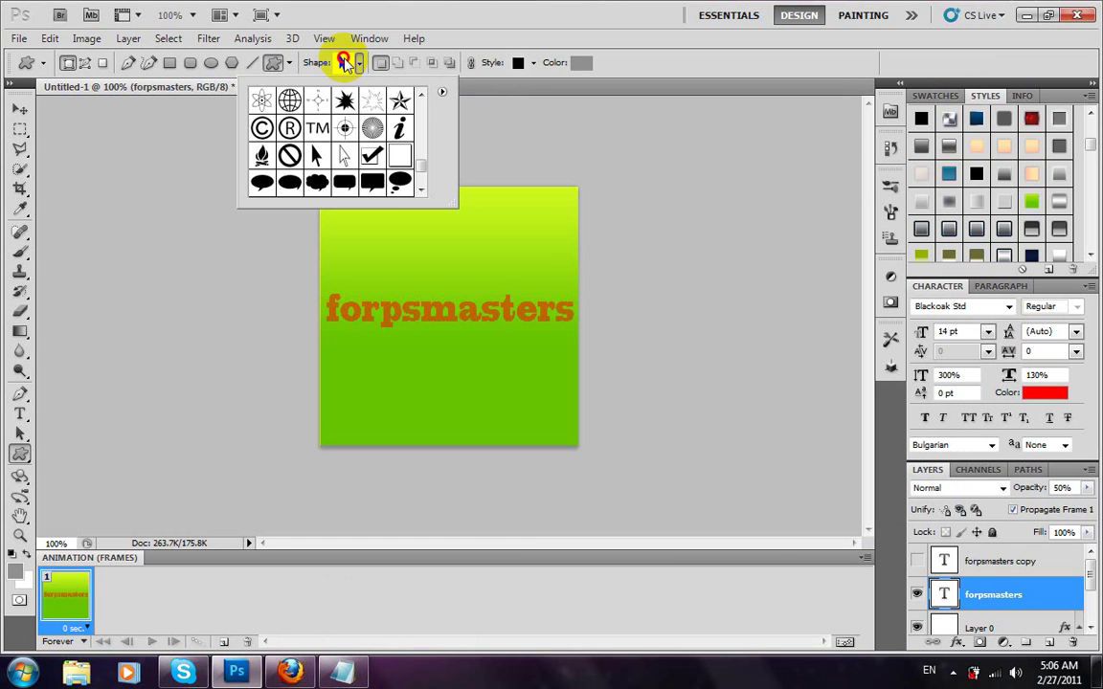
Switch to Notepad and continue item 1 with "tu tqventan ar iqneba mashin shevdivart".
click(330, 675)
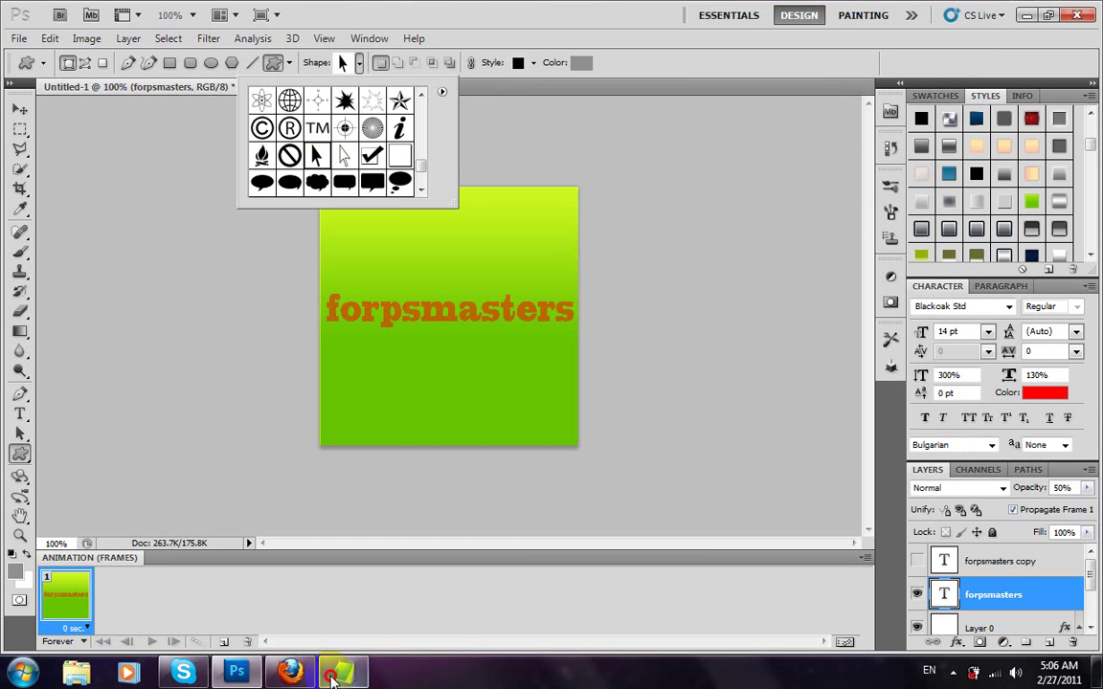
text(tu)
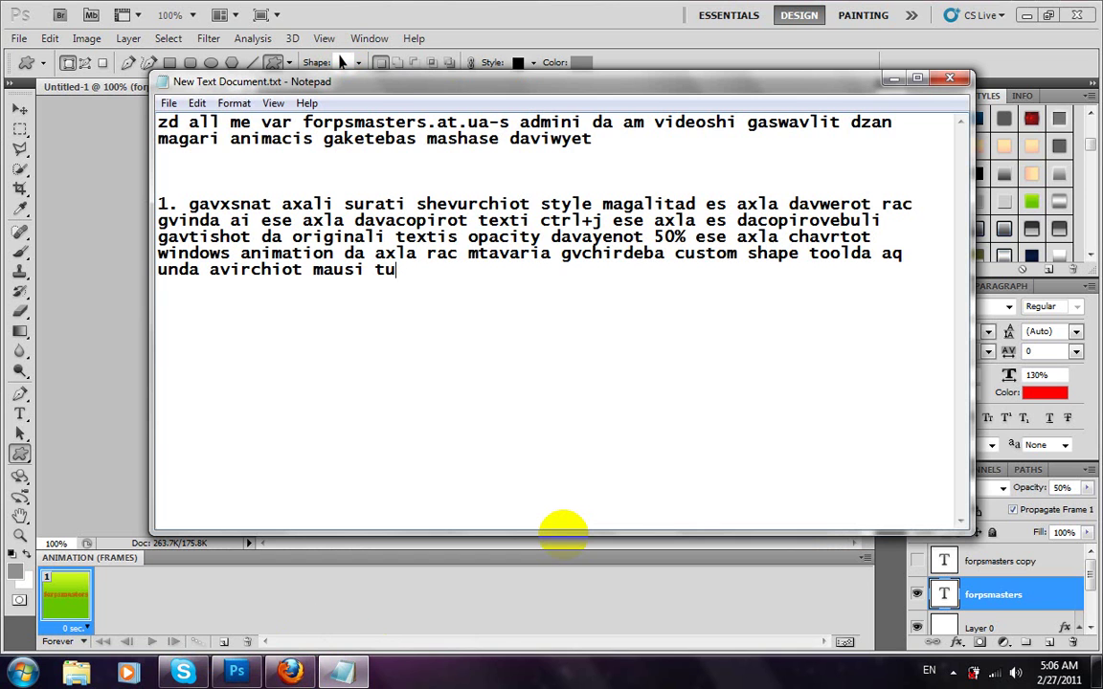
text( tqventan)
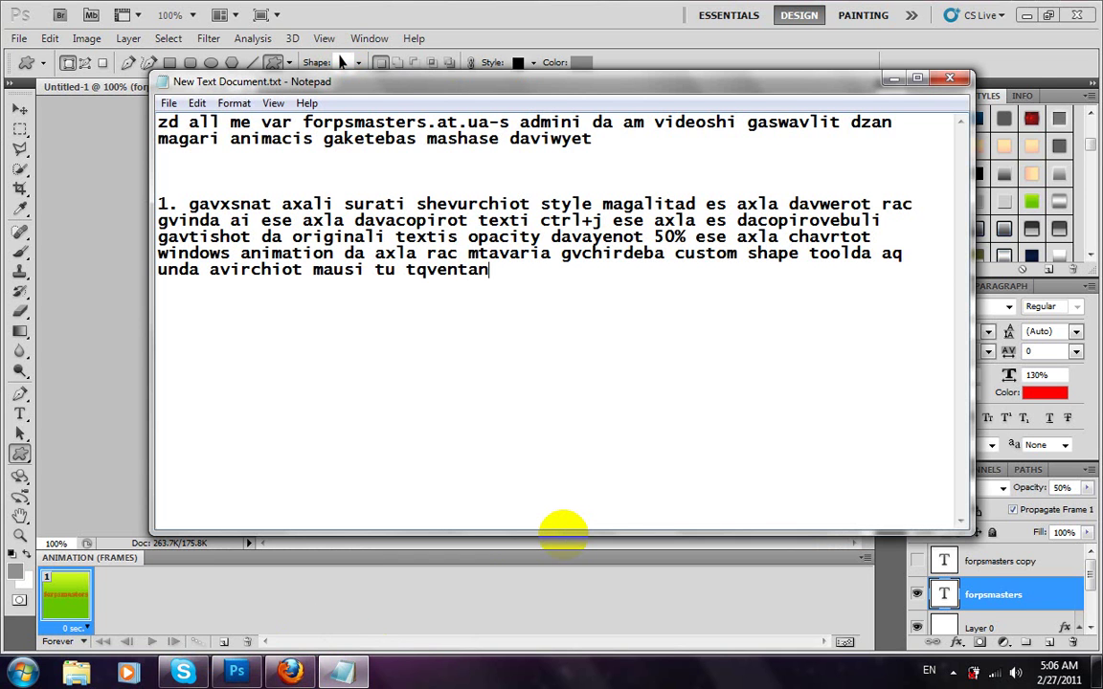
text( ar iqneba mas)
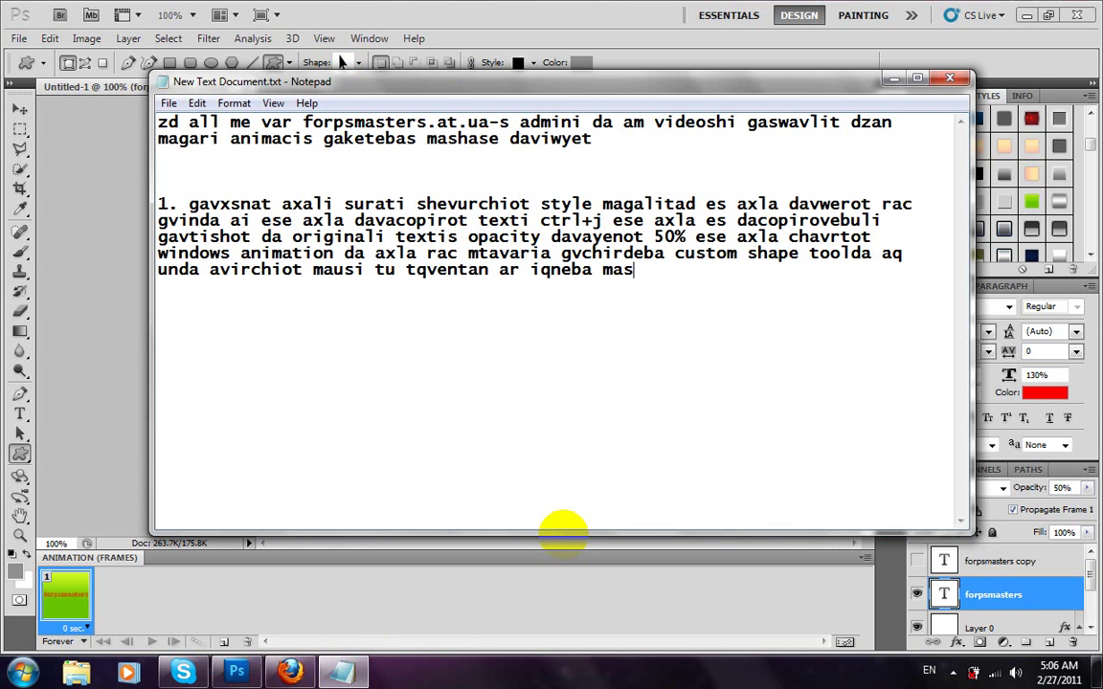
text(hin shevdivart)
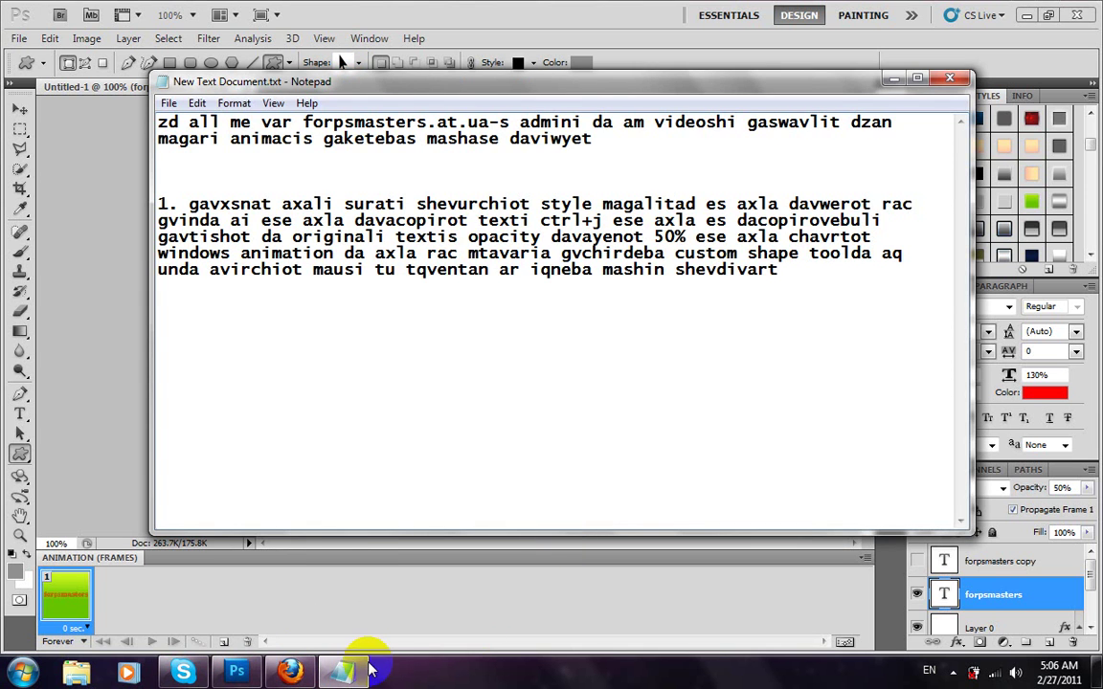
Return to Photoshop and replace the current custom shapes with the All shape set.
click(370, 670)
click(359, 63)
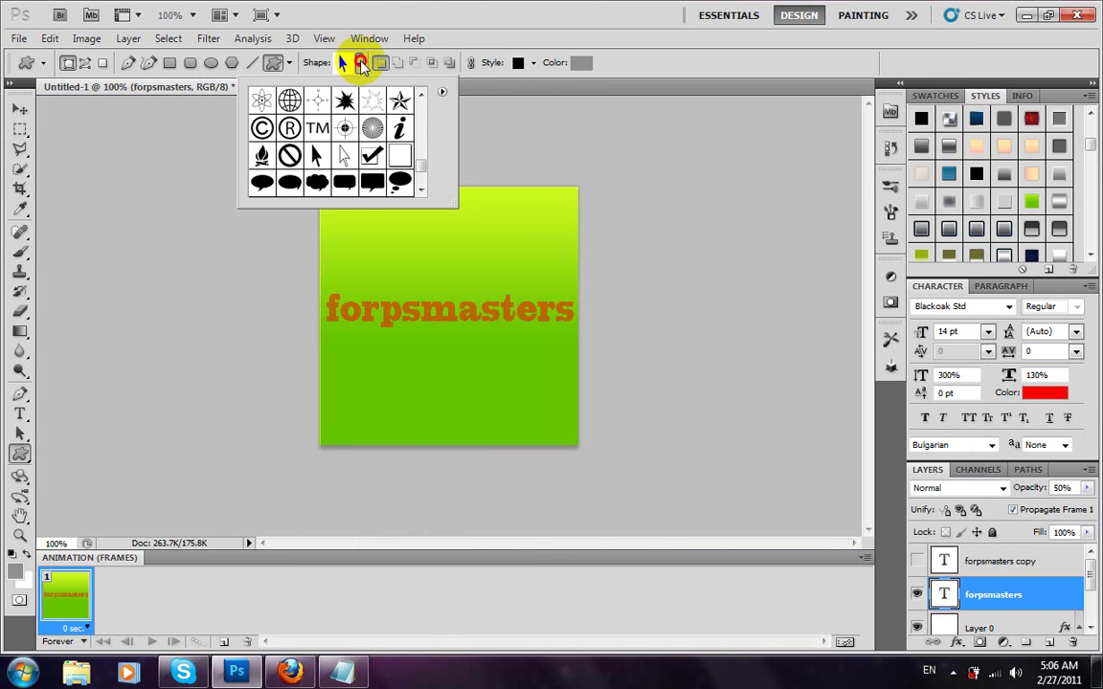
click(441, 92)
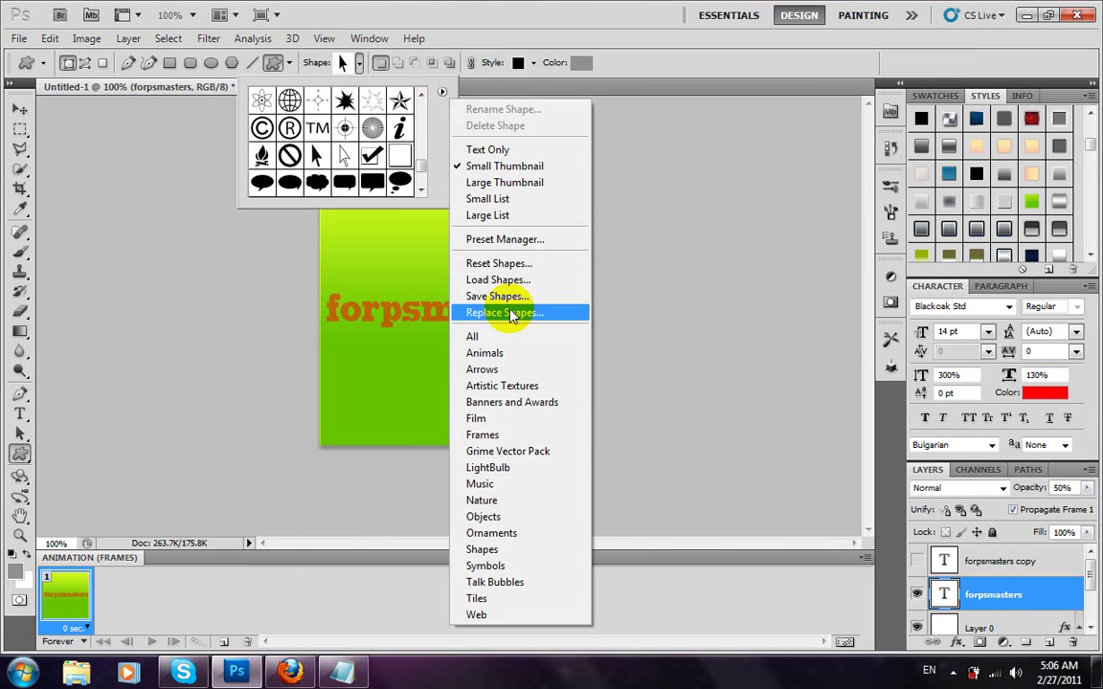
click(462, 337)
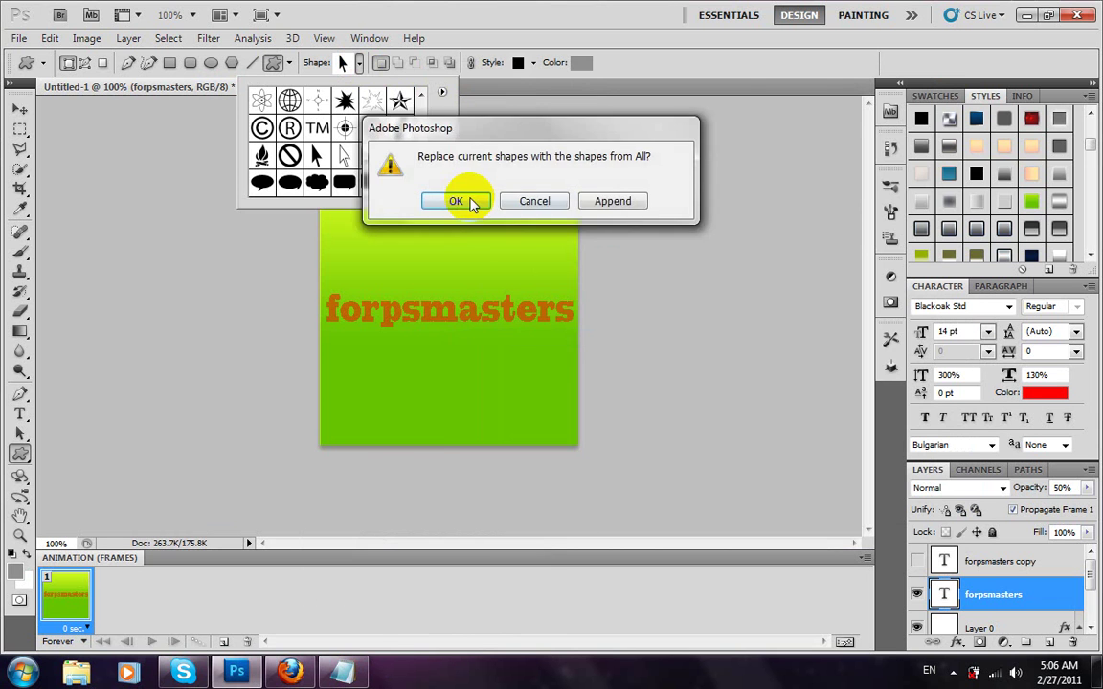
click(458, 201)
Switch to Notepad and continue item 1 with "da gamochneba axla davxatot mausi".
click(368, 664)
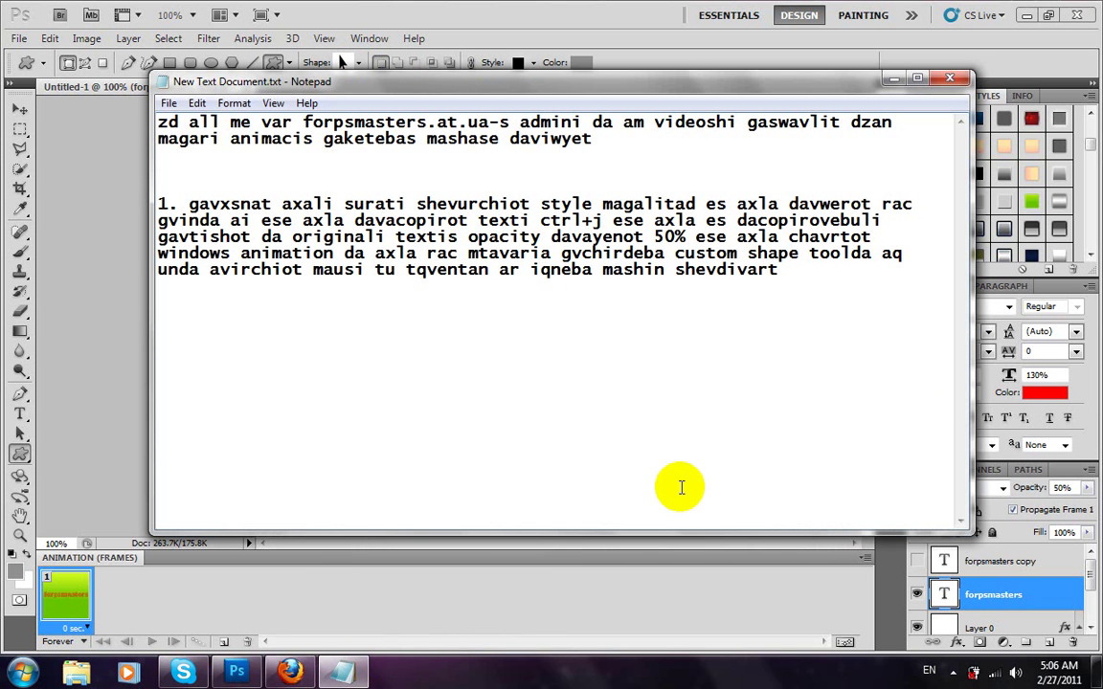
text(da gamo)
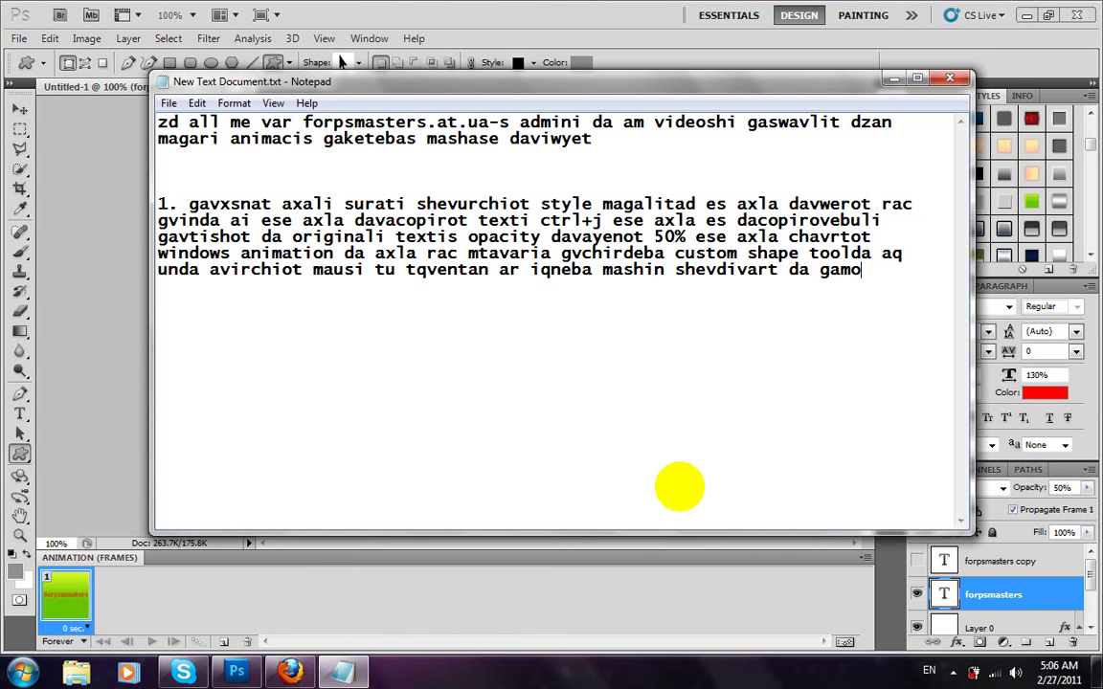
key(BackSpace)
text(ochneba)
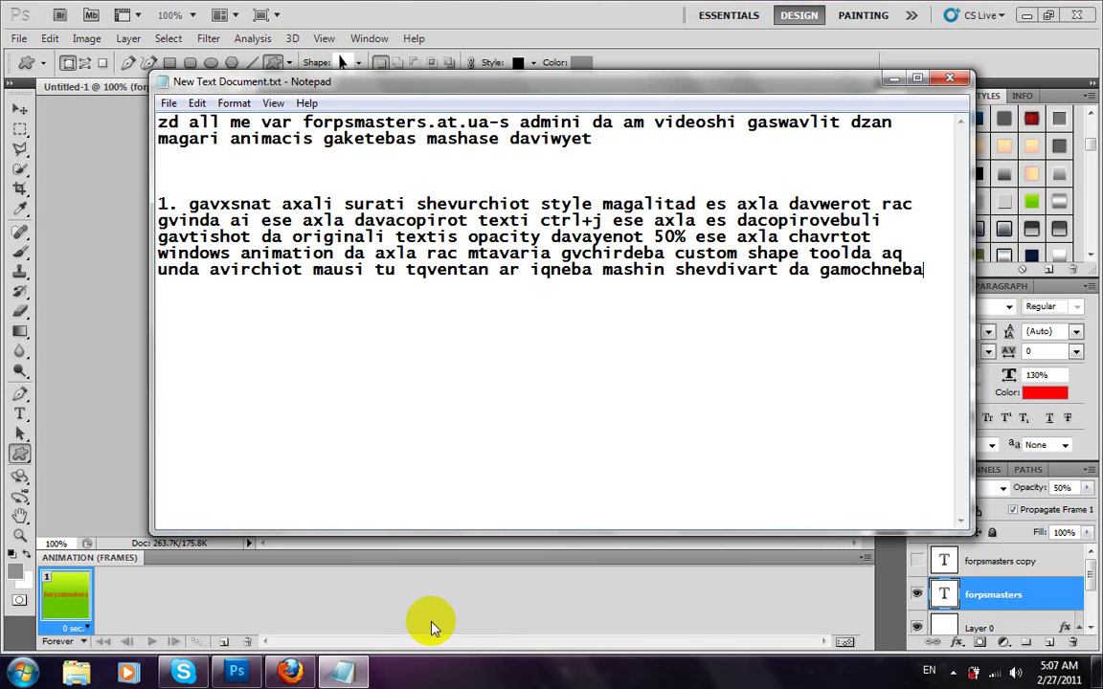
mouse_move(372, 663)
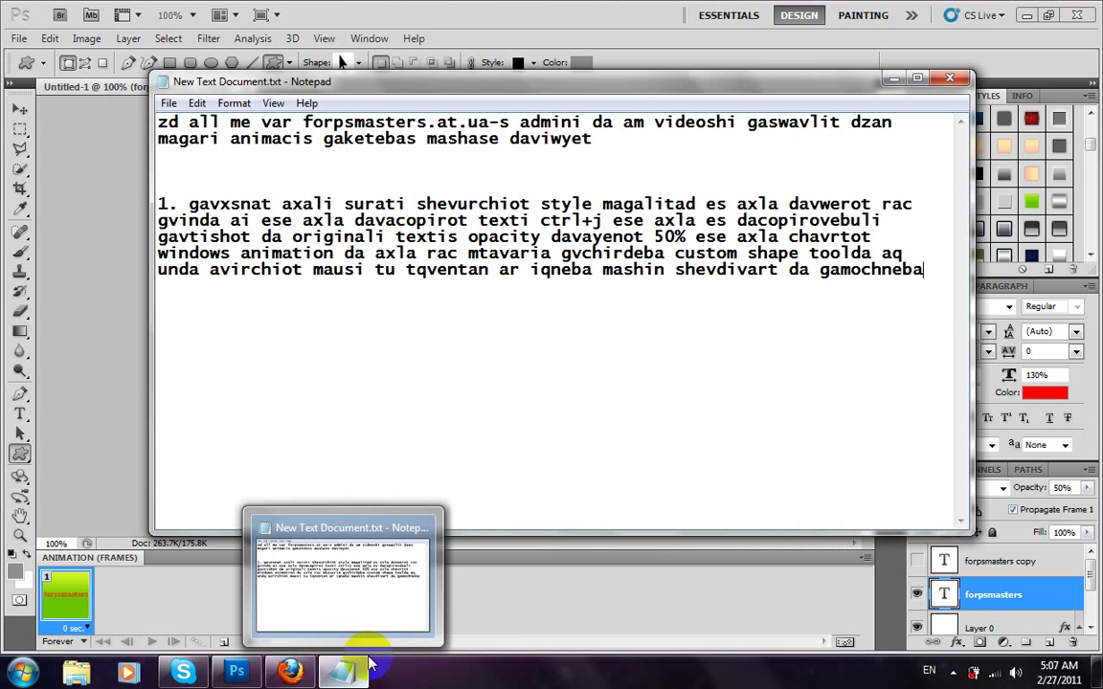
text(axla da)
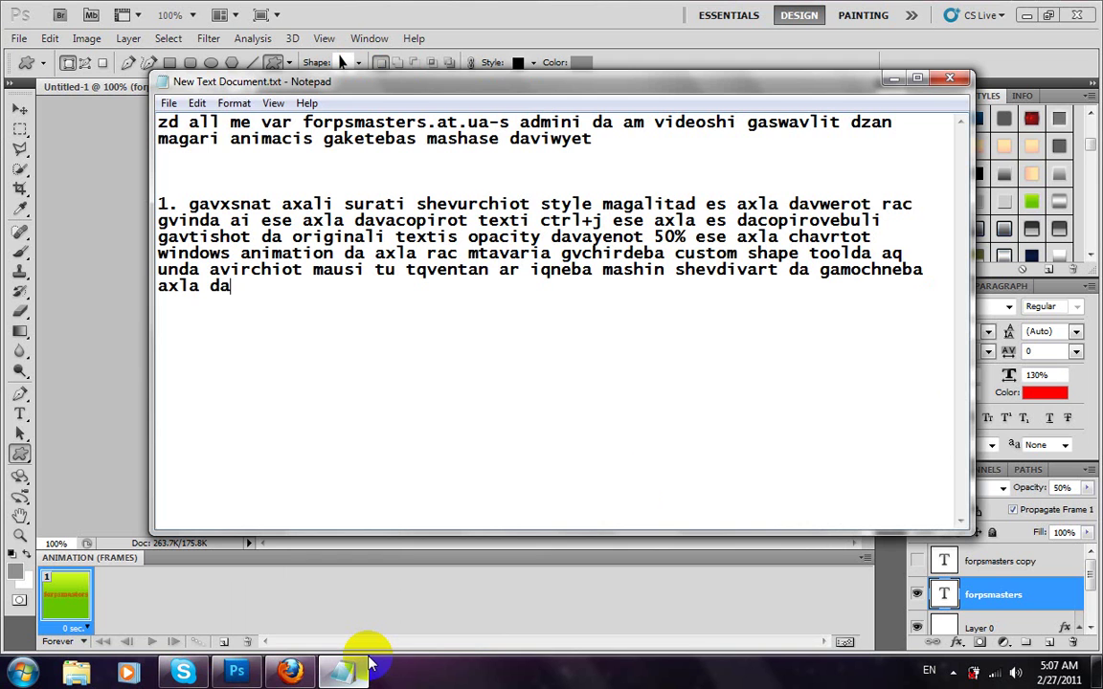
text(vxatot mausi)
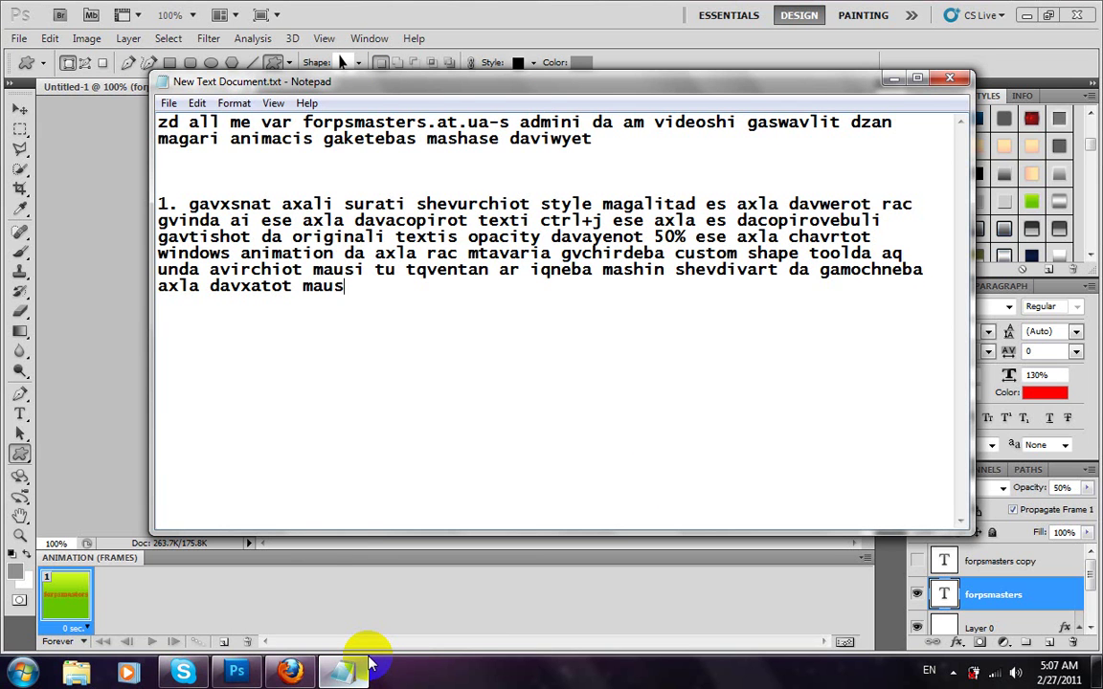
Return to Photoshop, draw a small black mouse cursor with the Custom Shape tool below the text, and move it just below the canvas.
click(368, 664)
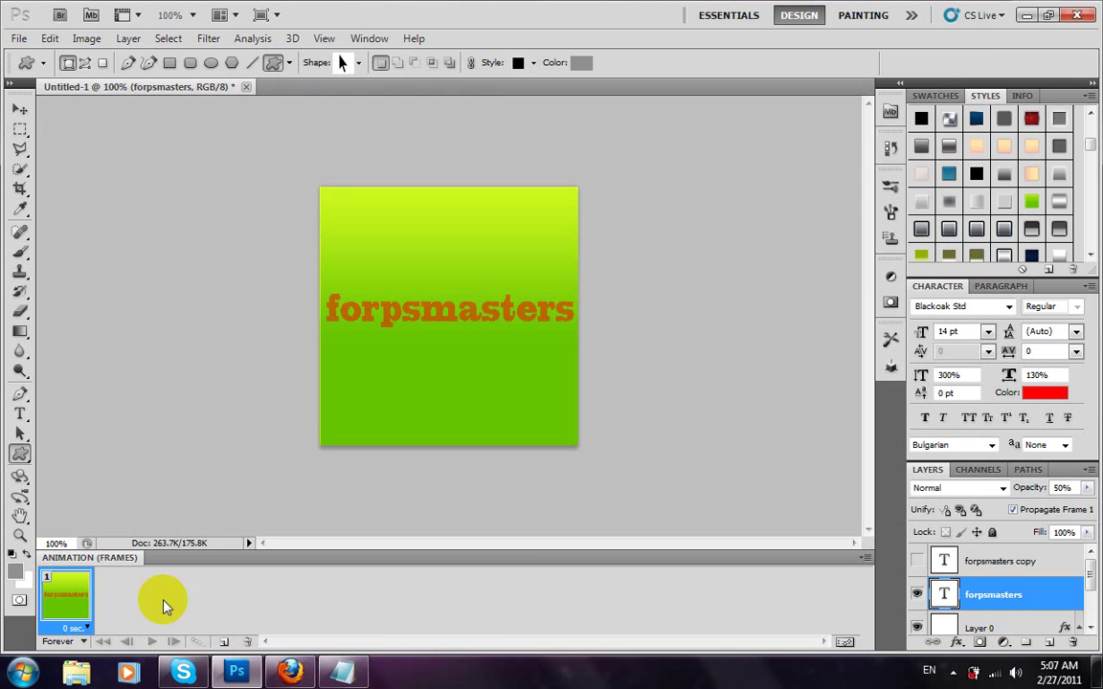
click(20, 437)
click(20, 454)
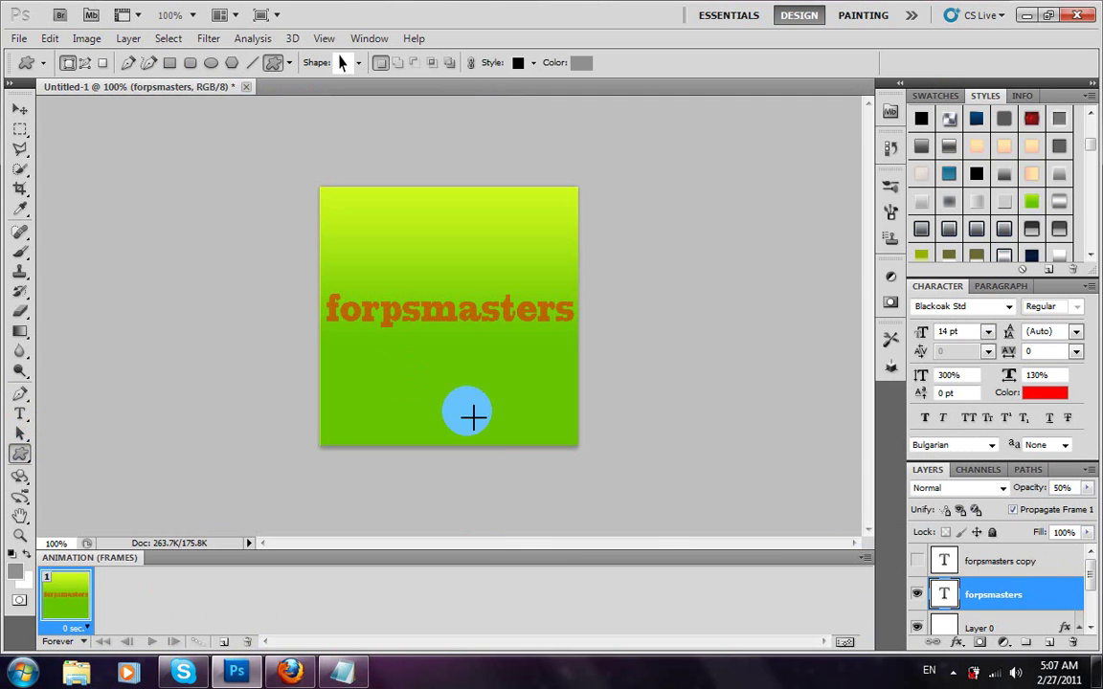
click(436, 404)
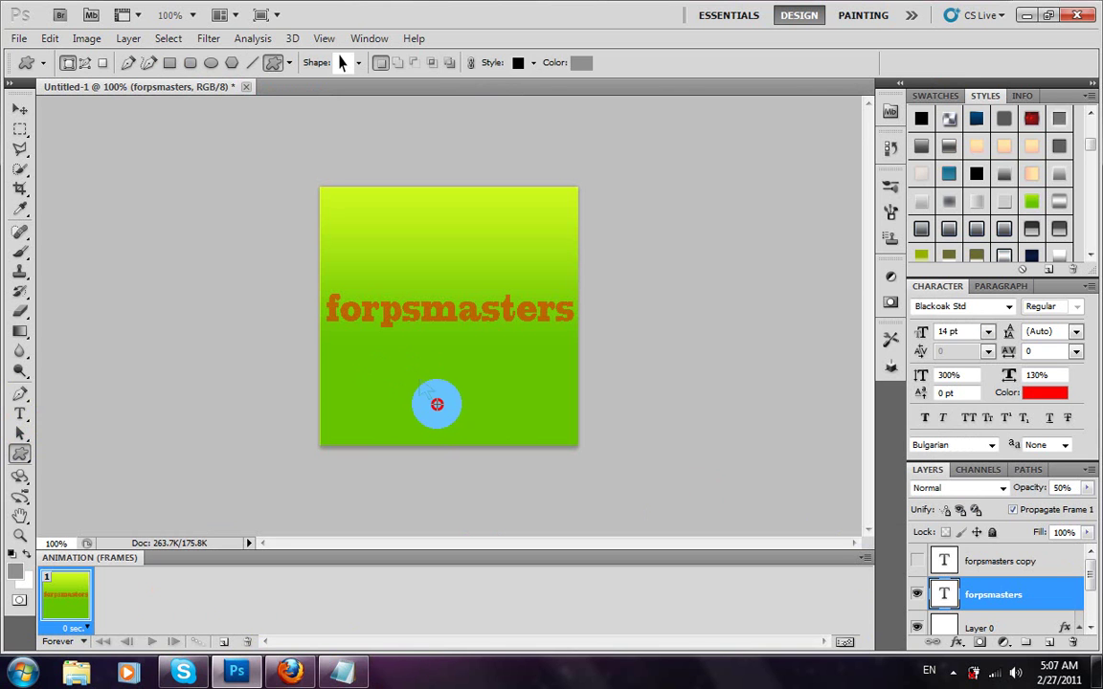
drag(436, 404, 450, 423)
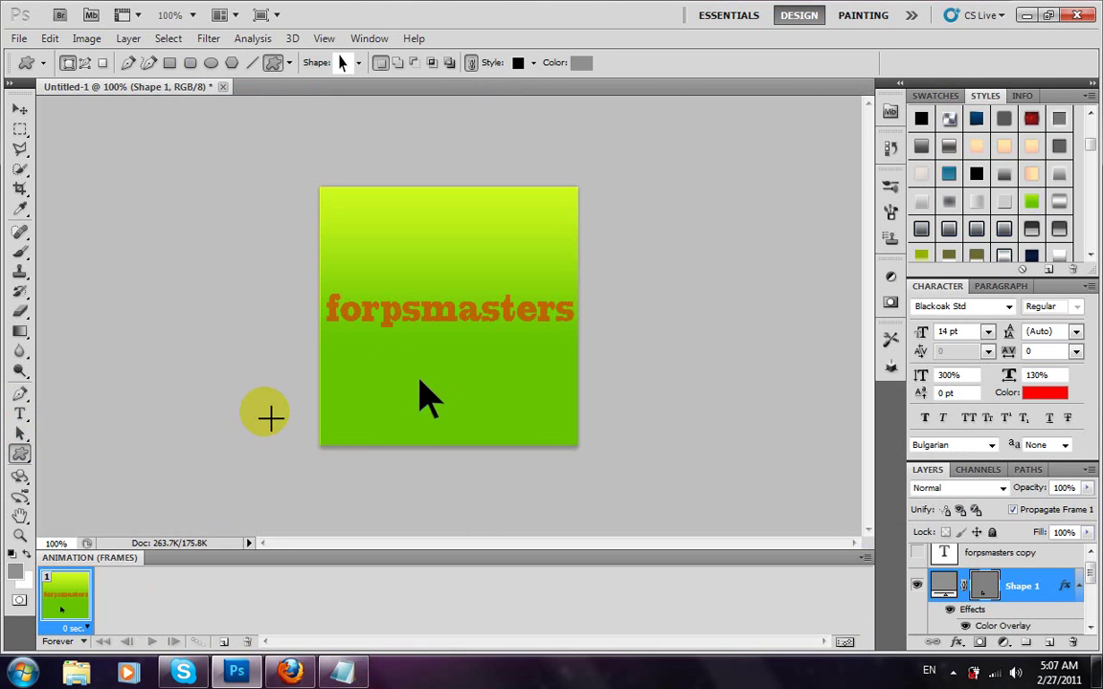
click(19, 108)
mouse_move(386, 373)
mouse_down()
mouse_move(478, 473)
mouse_move(466, 473)
mouse_up()
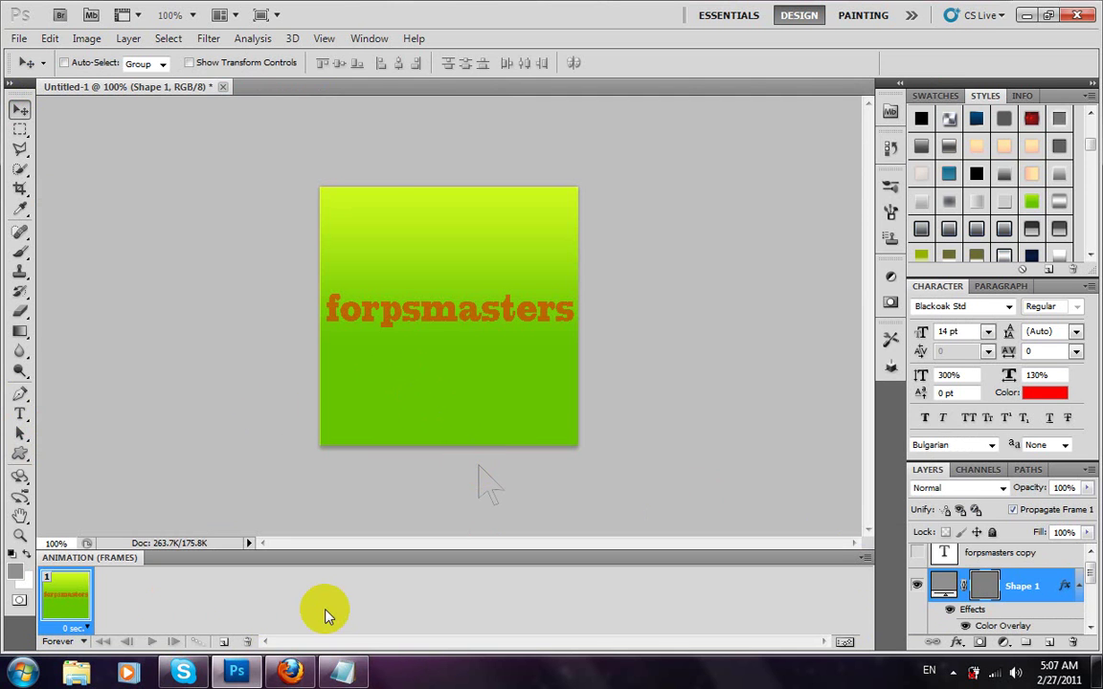
Switch to Notepad and continue item 1 with "ese shemdeg chamovitanot qvevit da gavxsnat axali panjara windows animationshi".
click(342, 670)
text(ese)
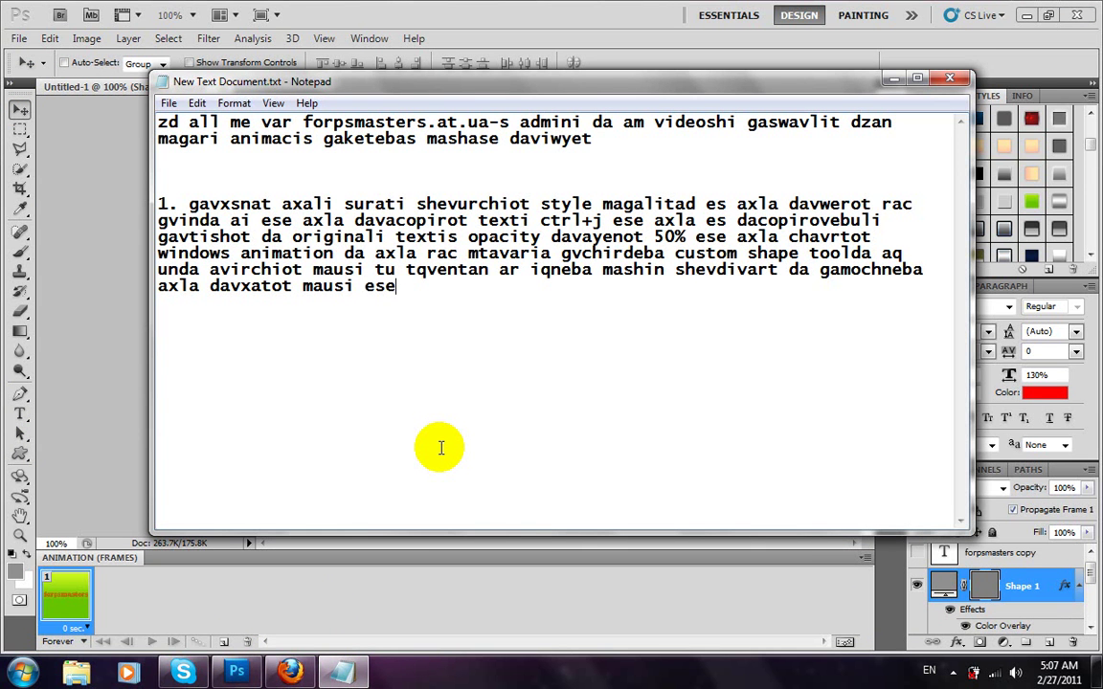
text( shemdeg chg)
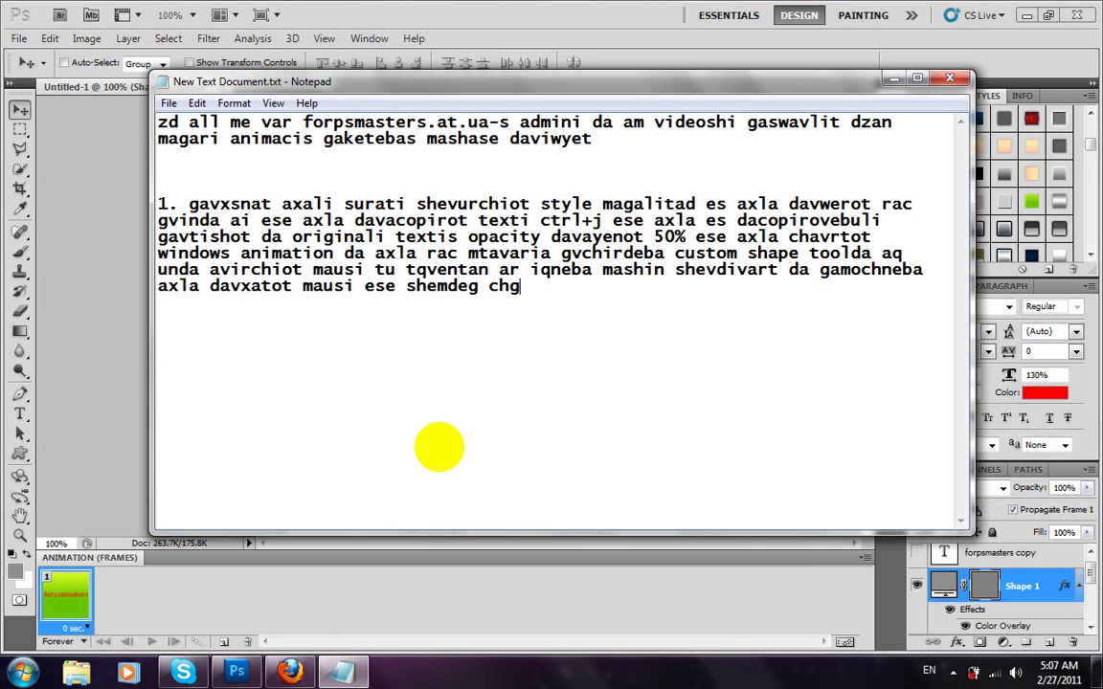
key(BackSpace)
text(amovita)
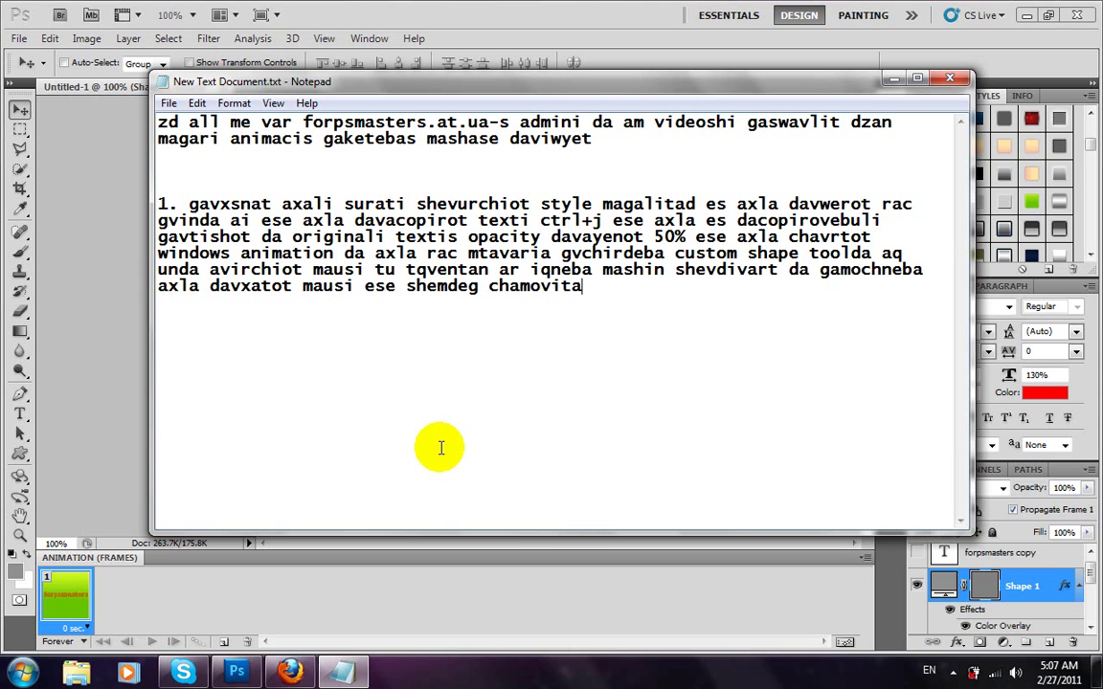
text(not qvevit)
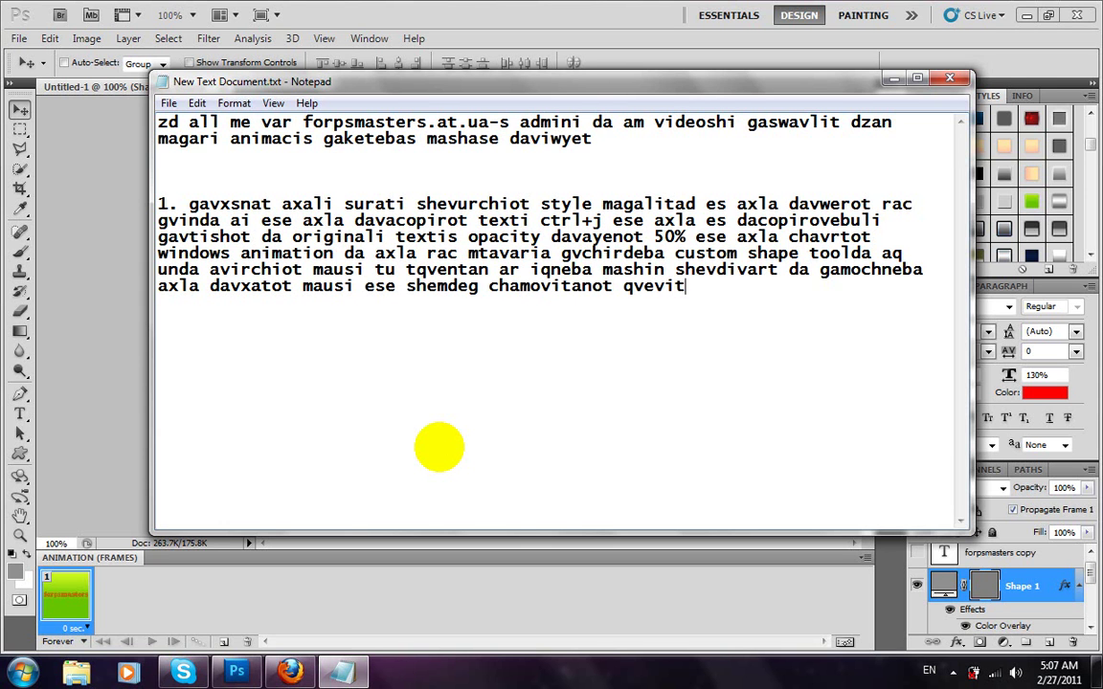
text( da gavxsn)
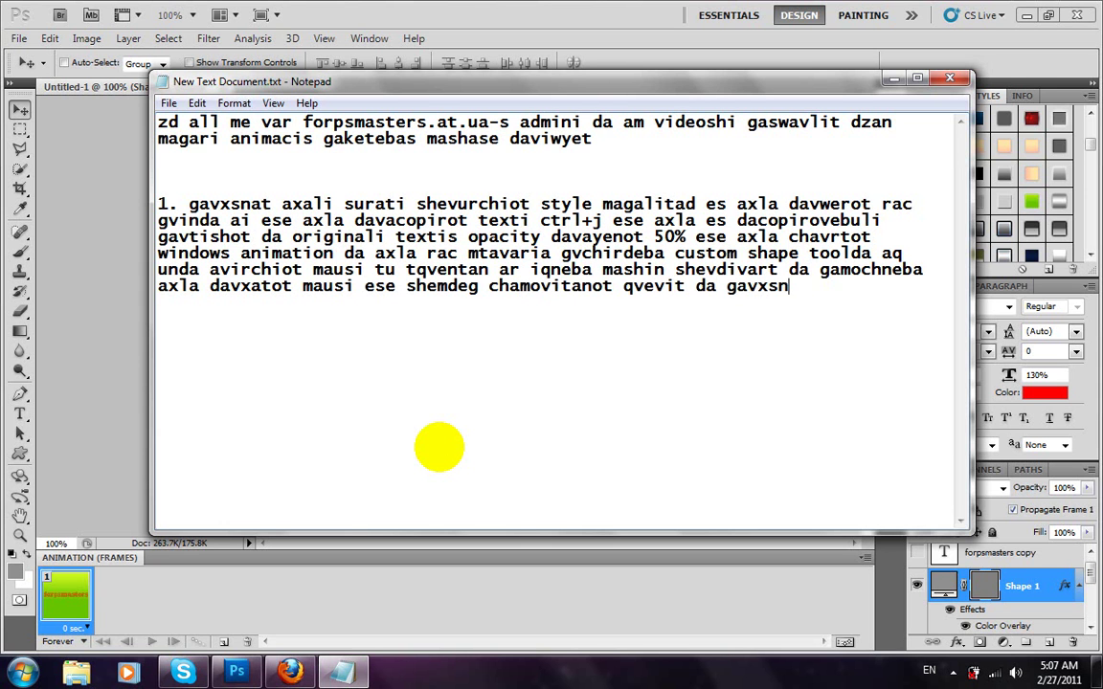
text(at axali p)
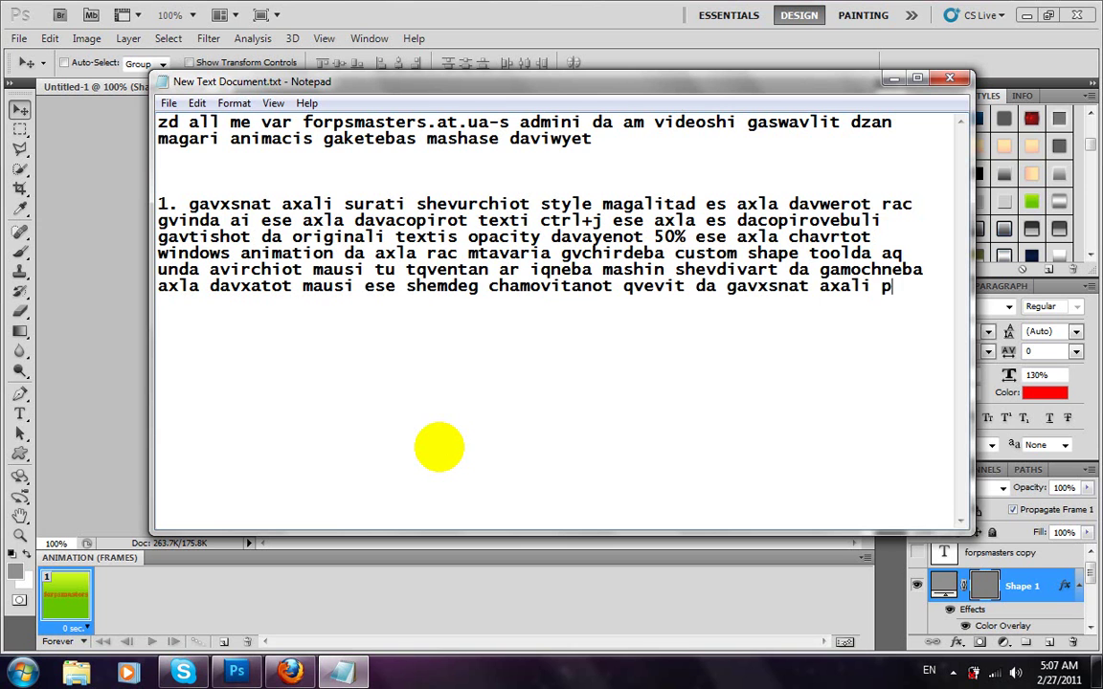
text(anjara windows )
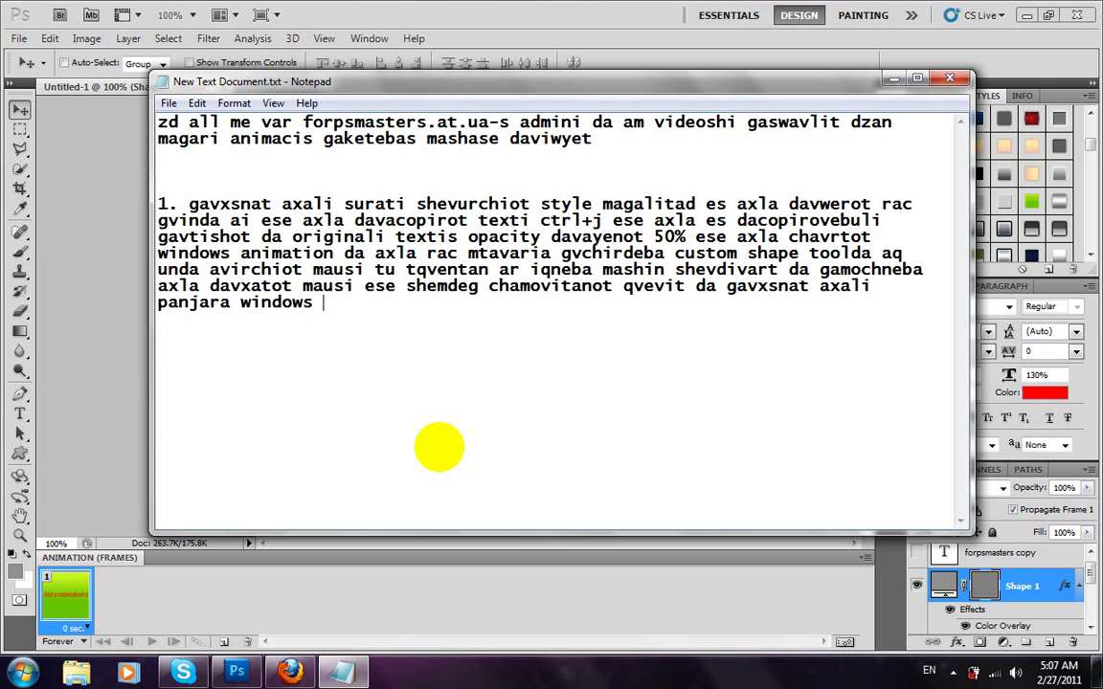
text(animationshi)
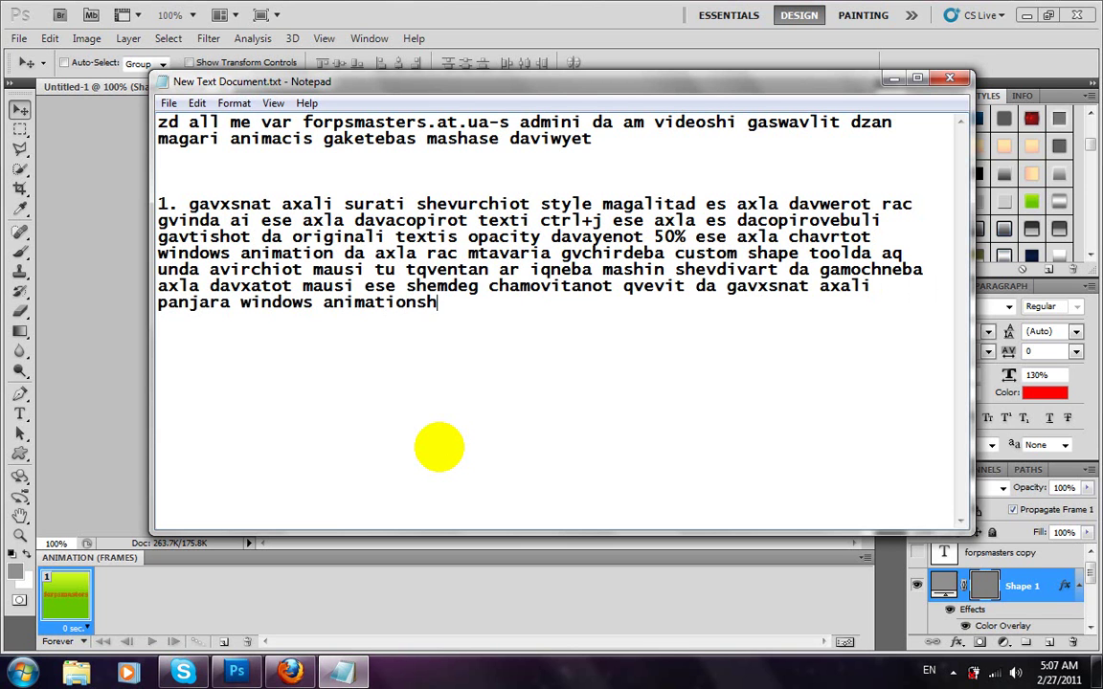
Return to Photoshop, add a second animation frame, and move the cursor shape up onto the middle of the forpsmasters text.
click(346, 676)
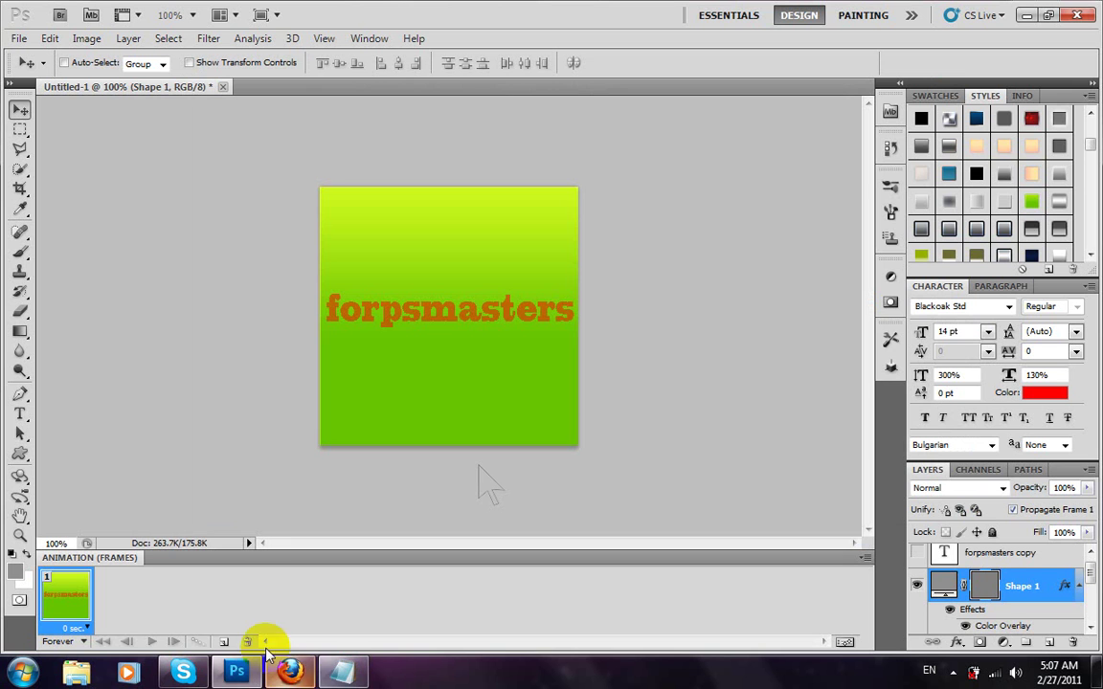
click(247, 641)
click(500, 456)
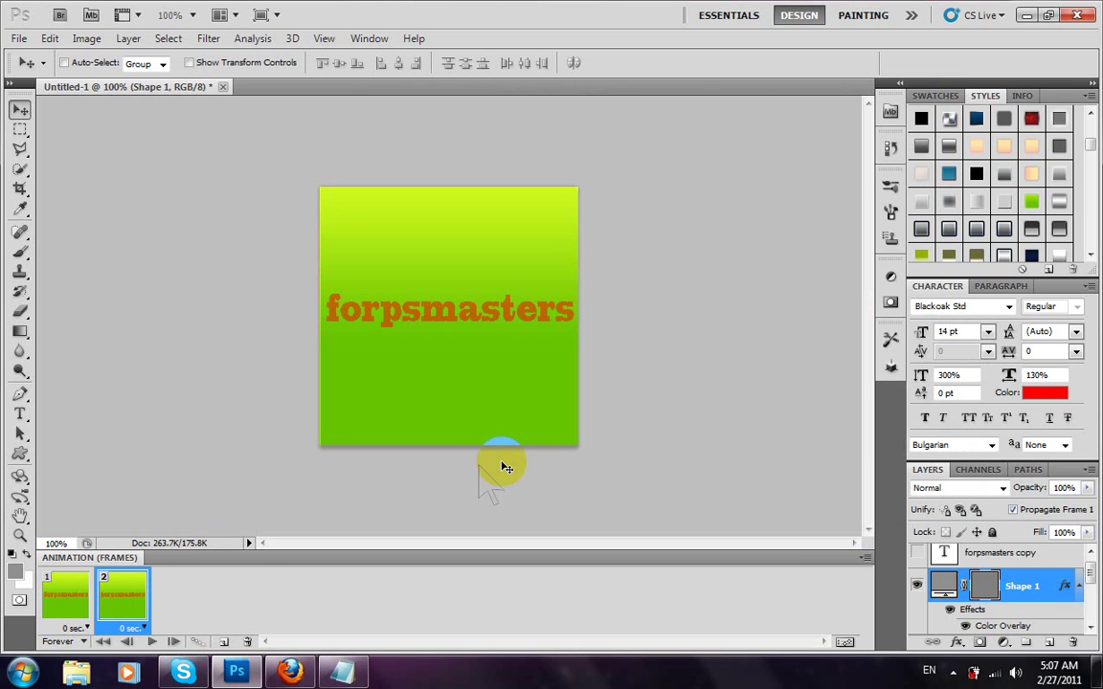
click(500, 456)
click(486, 384)
drag(487, 384, 454, 311)
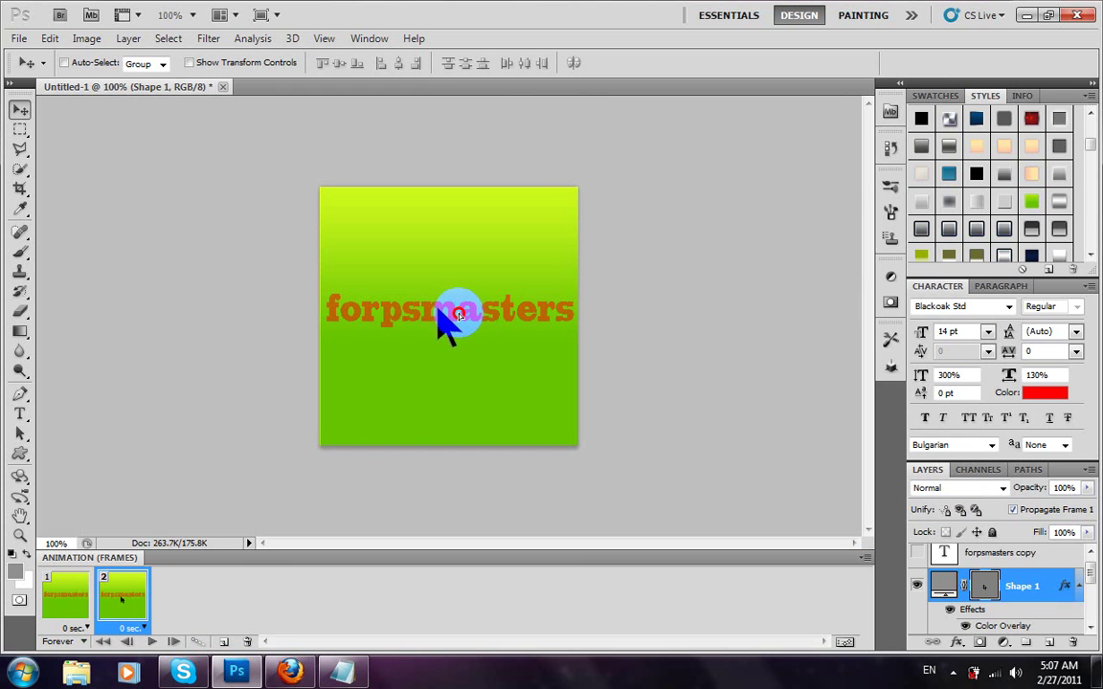
Switch to Notepad and continue item 1 with "shemdeg avwiot mausi da axla es panjara unda davacopirot max 15 jer ai ase".
click(342, 674)
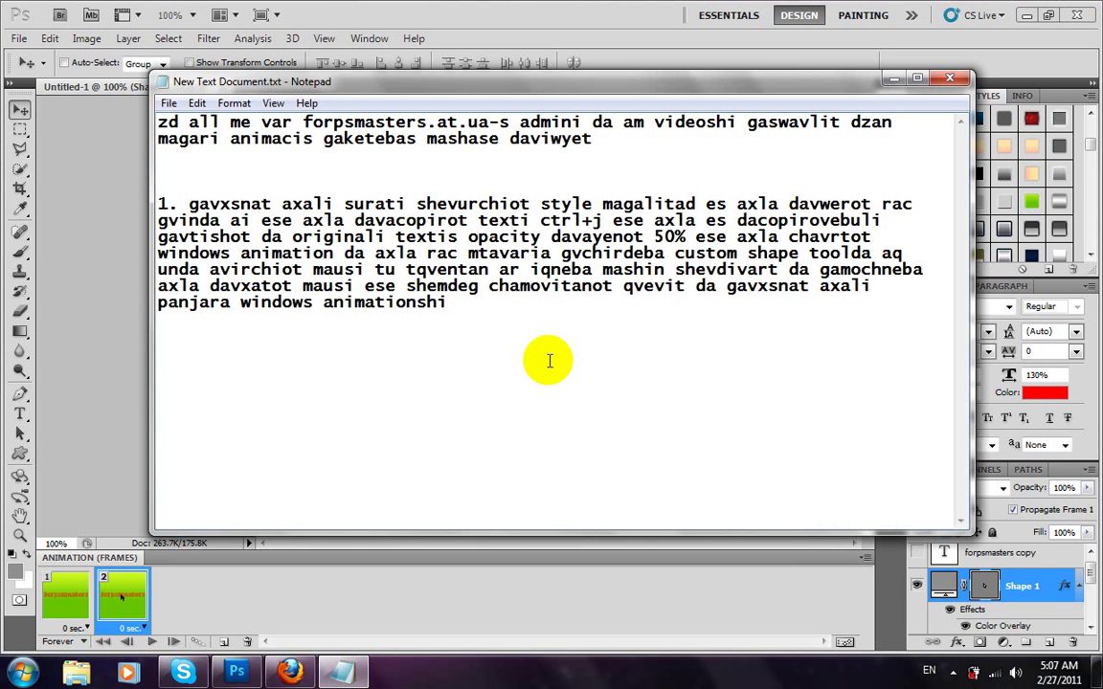
text(shemdeg avwiot mausi )
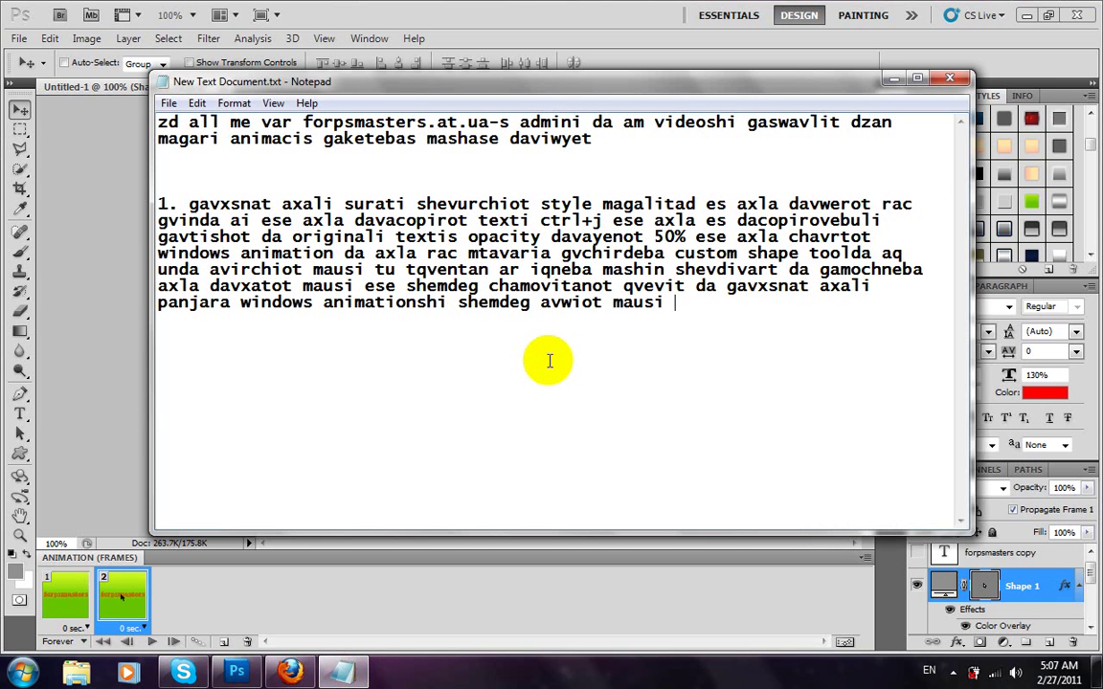
text(da axla es p)
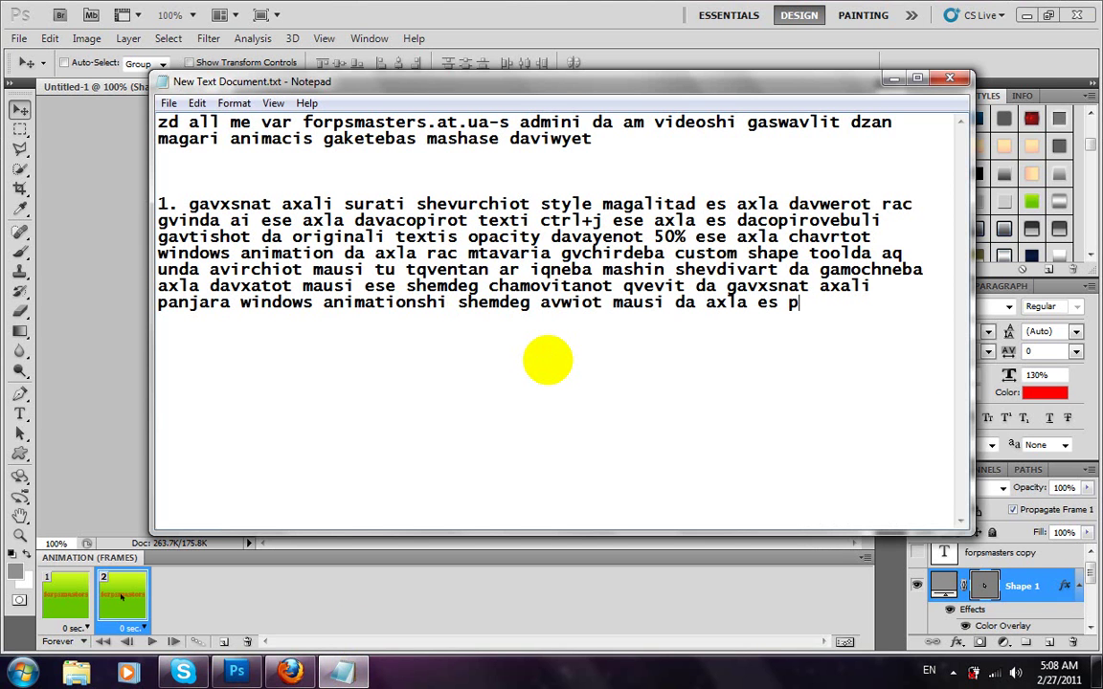
text(anjara unda dava)
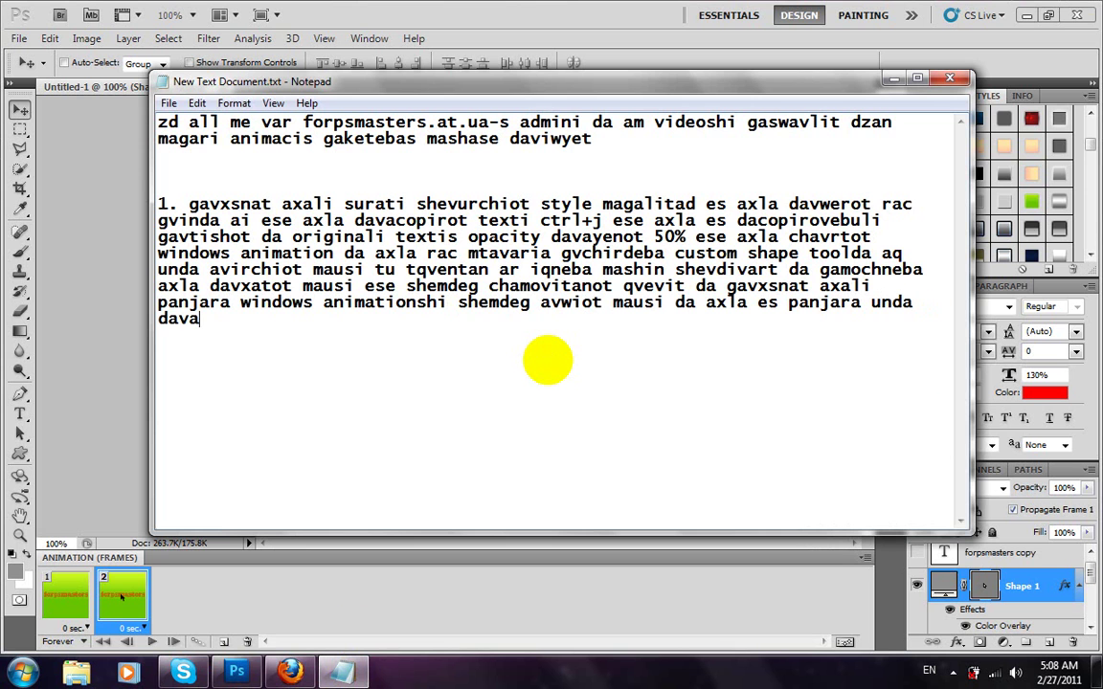
text(copirot )
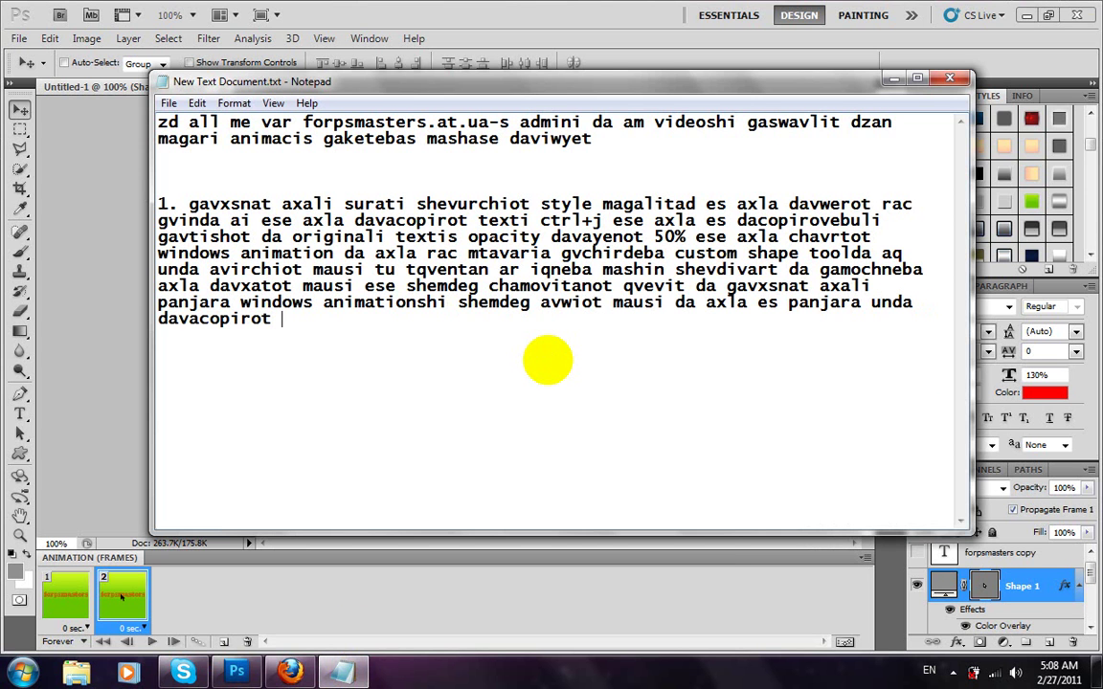
text(max 15)
text( jet)
text( ai ase)
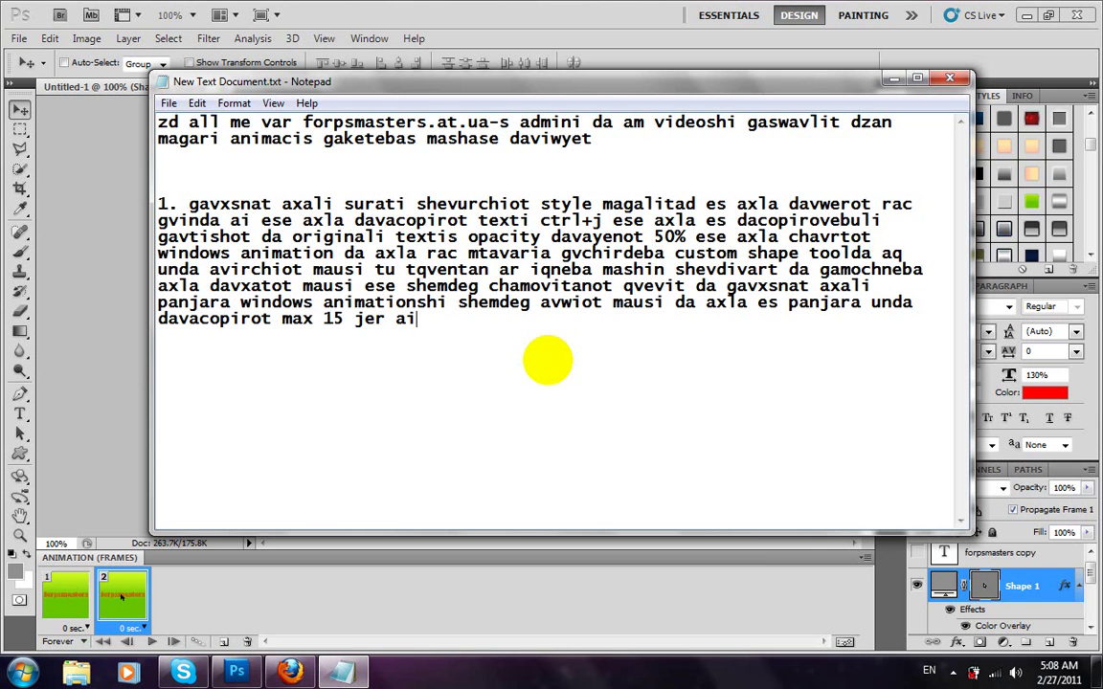
Return to Photoshop and tween frame 2 with the previous frame, adding 15 frames for all layers with position, opacity and effects.
click(356, 676)
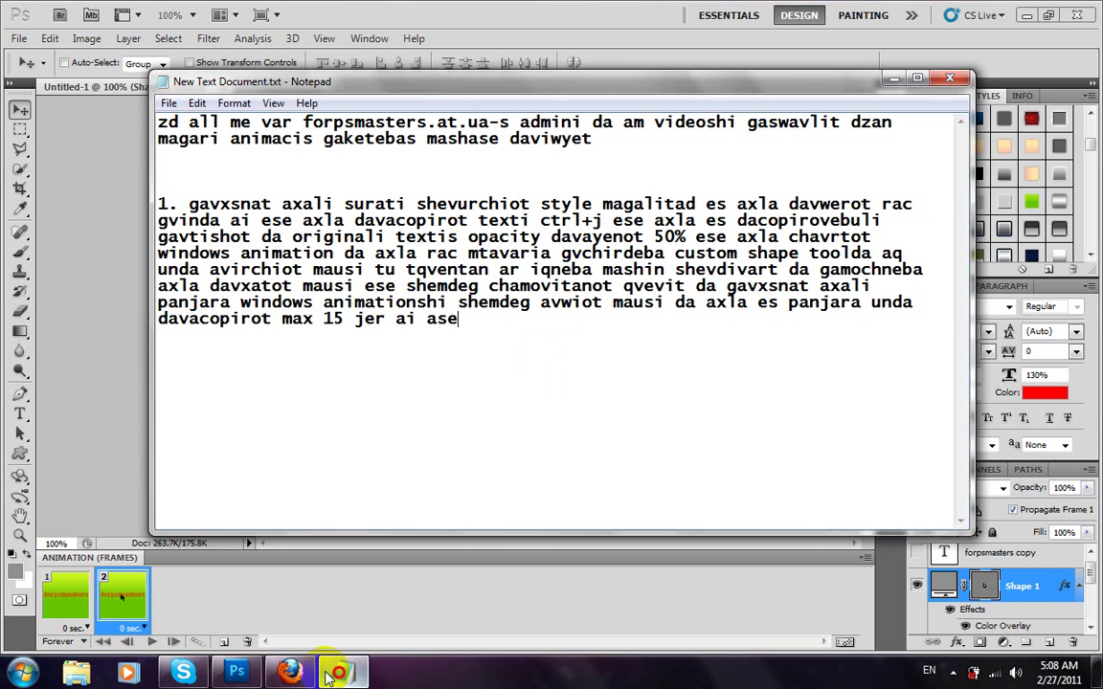
click(344, 673)
click(194, 643)
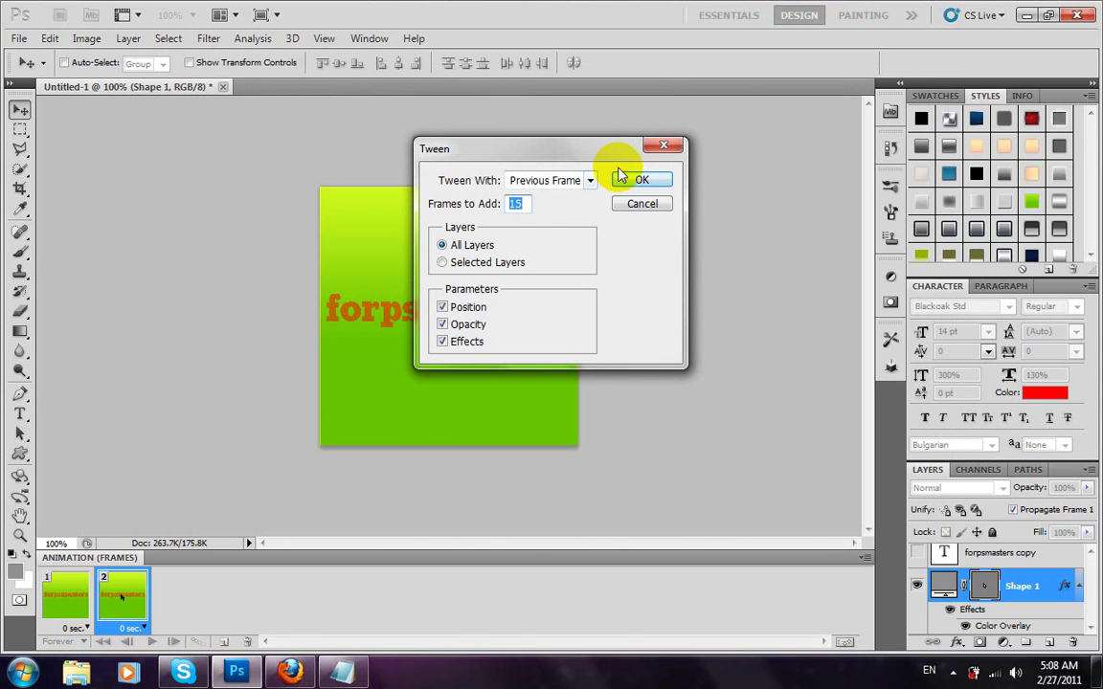
click(636, 179)
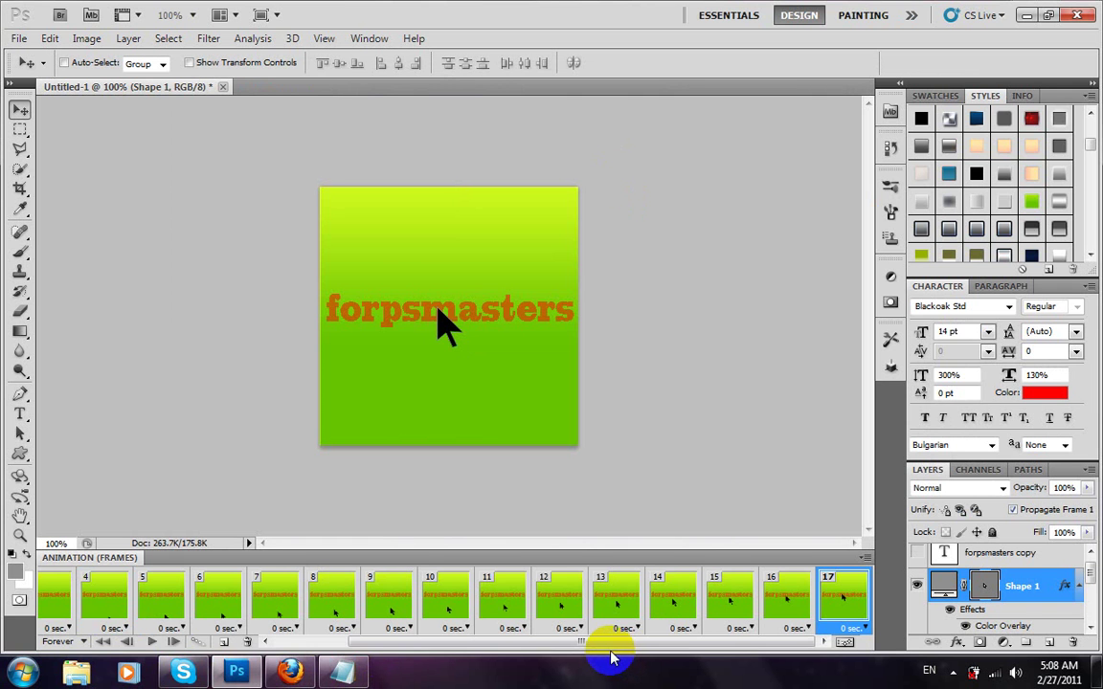
drag(610, 653, 763, 639)
Switch to Notepad and continue item 1 with "axla vxsnit axal panjaras".
key(alt+Tab)
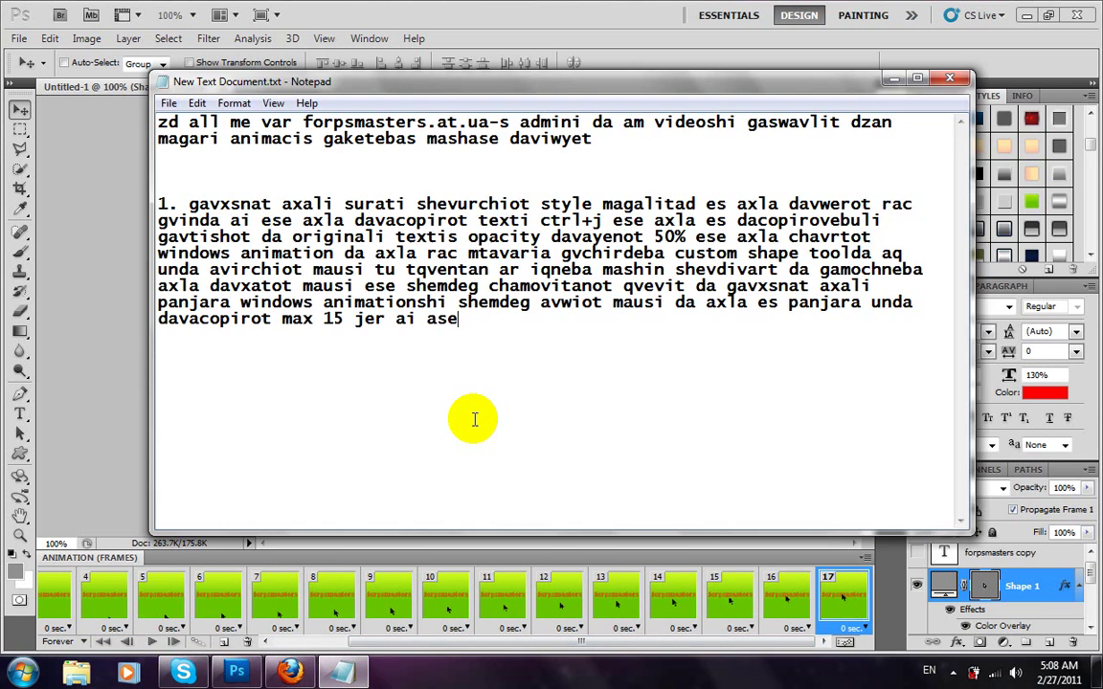
text(xla vxsnit)
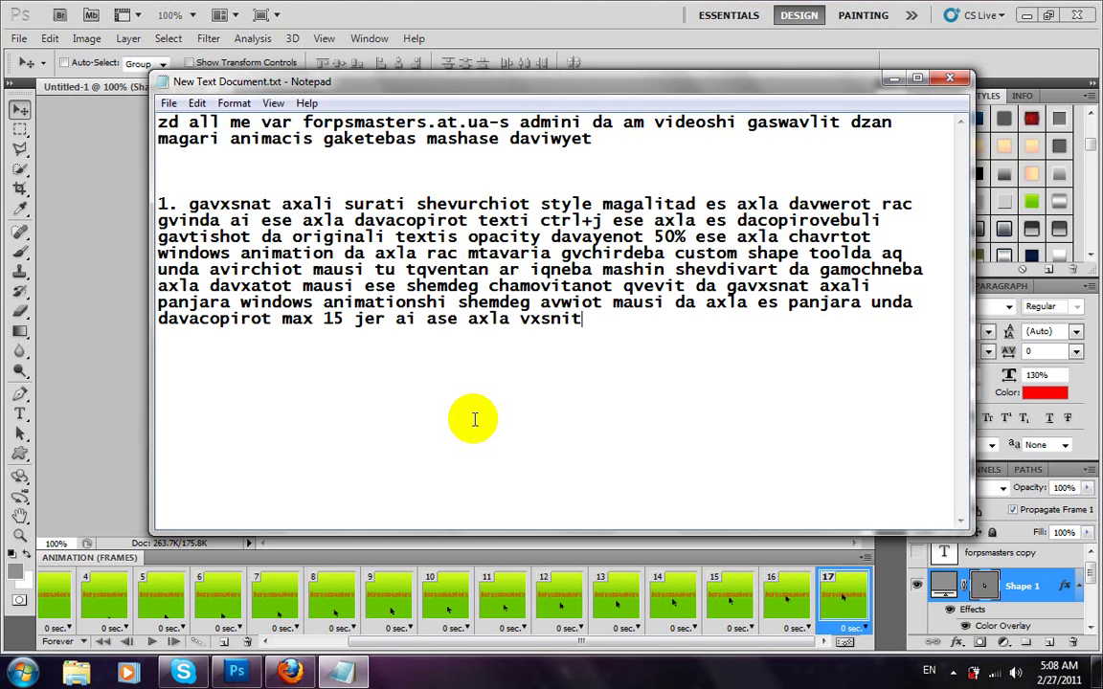
text( axal panjaras)
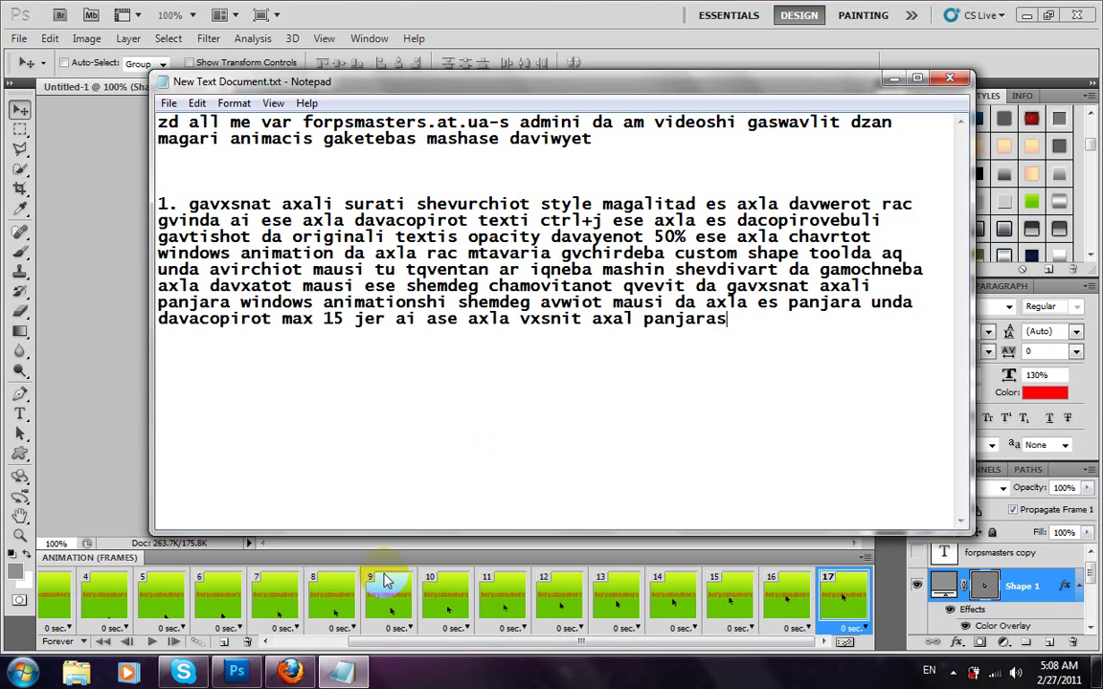
Return to Photoshop and add a new frame after frame 17 in the animation.
click(237, 670)
click(224, 642)
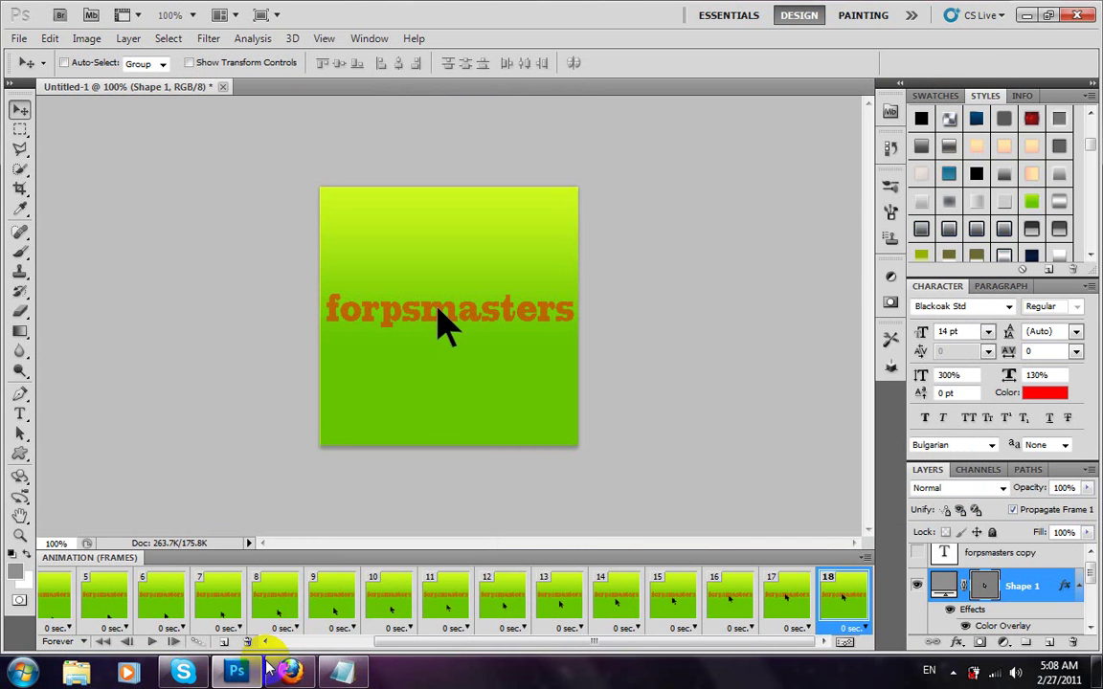
Switch to Notepad and continue item 1 with "da vrtavt".
click(347, 675)
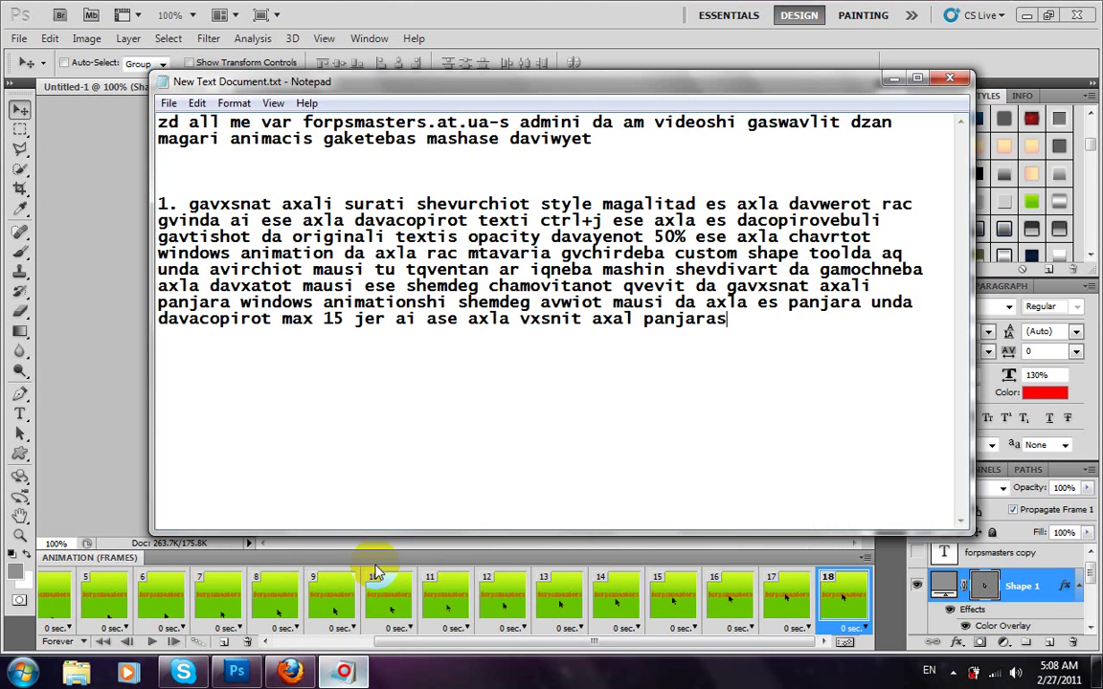
text(da )
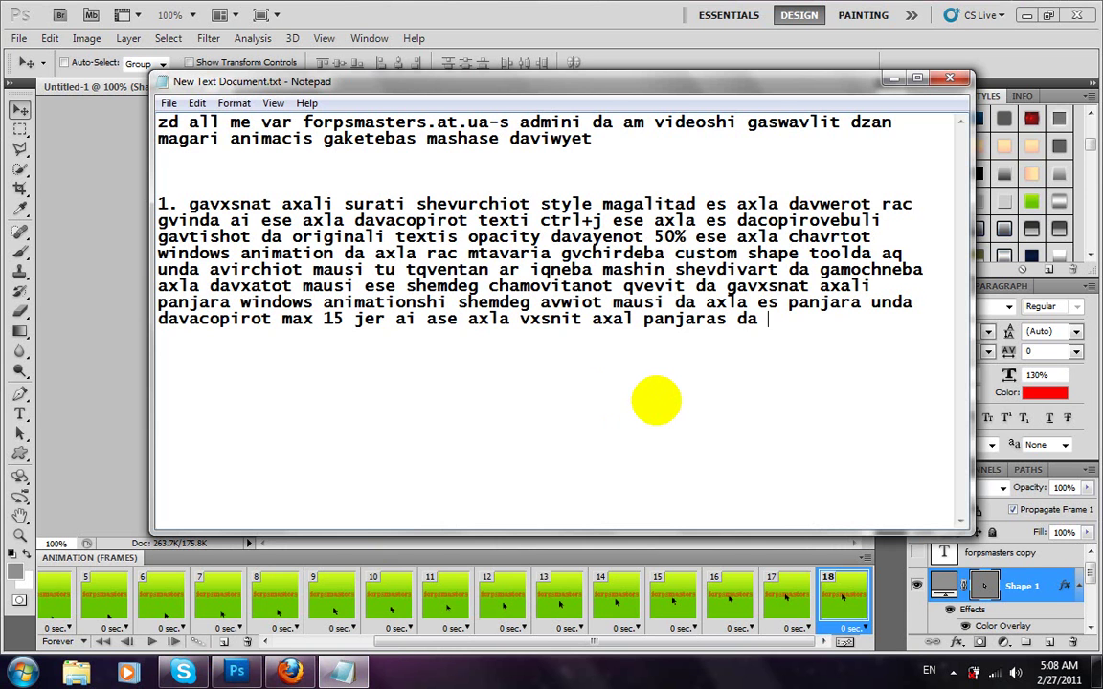
text(vrtavt)
Return to Photoshop and, in frame 18, hide the forpsmasters layer, show forpsmasters copy and place Shape 1 above it.
click(311, 607)
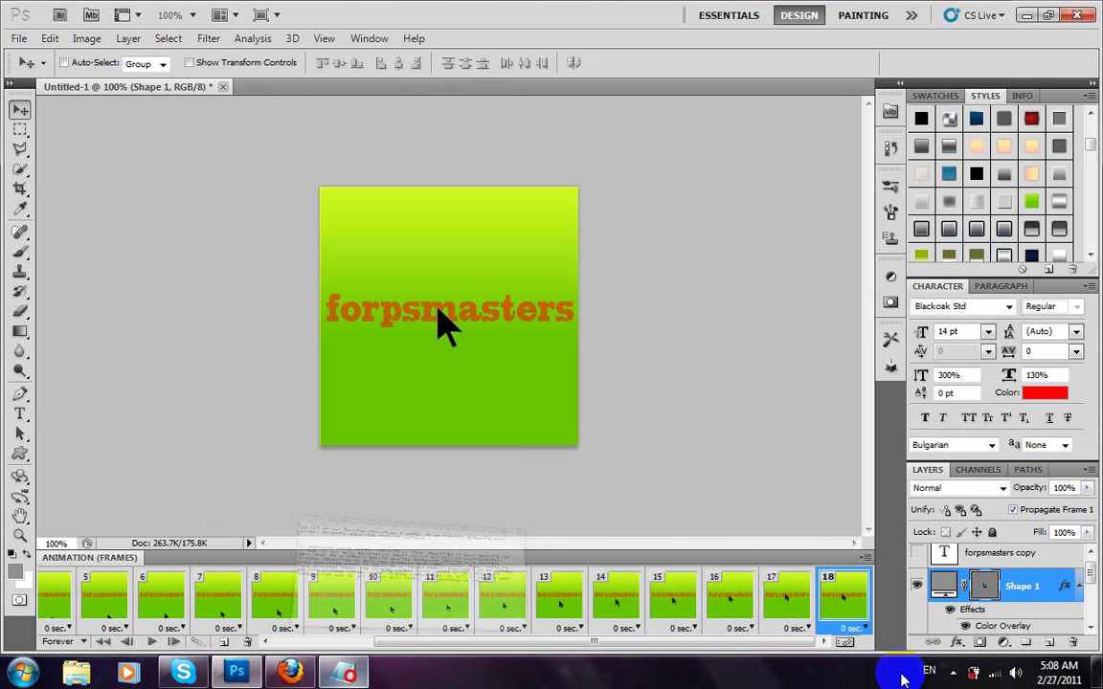
scroll(919, 594, down, 3)
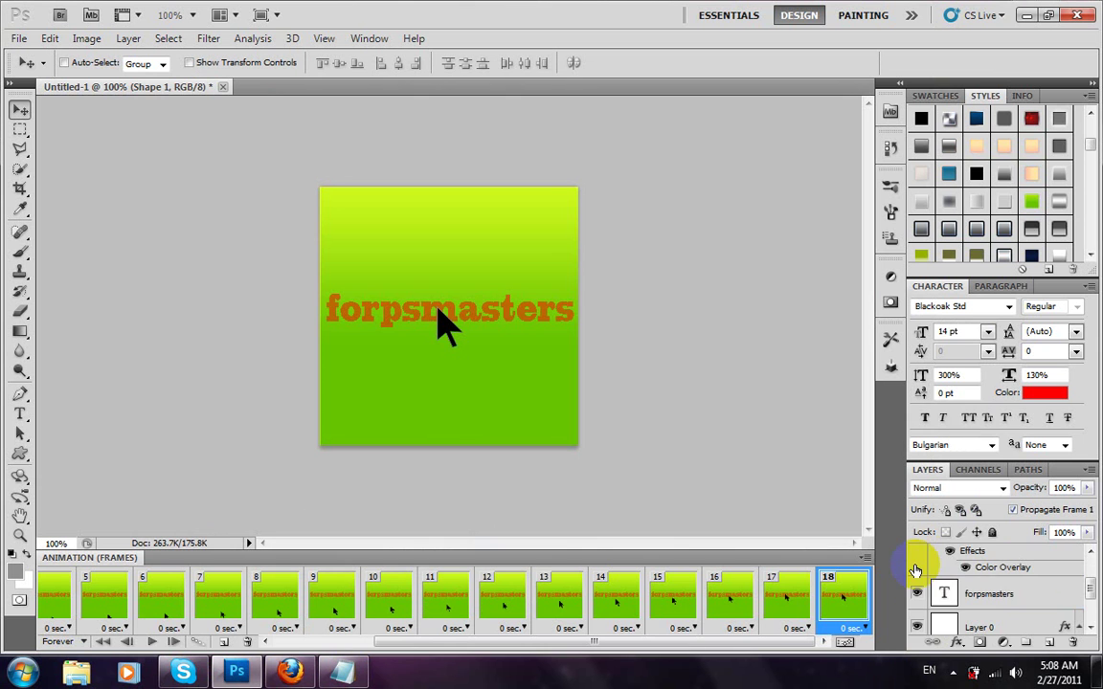
click(919, 593)
scroll(919, 593, up, 3)
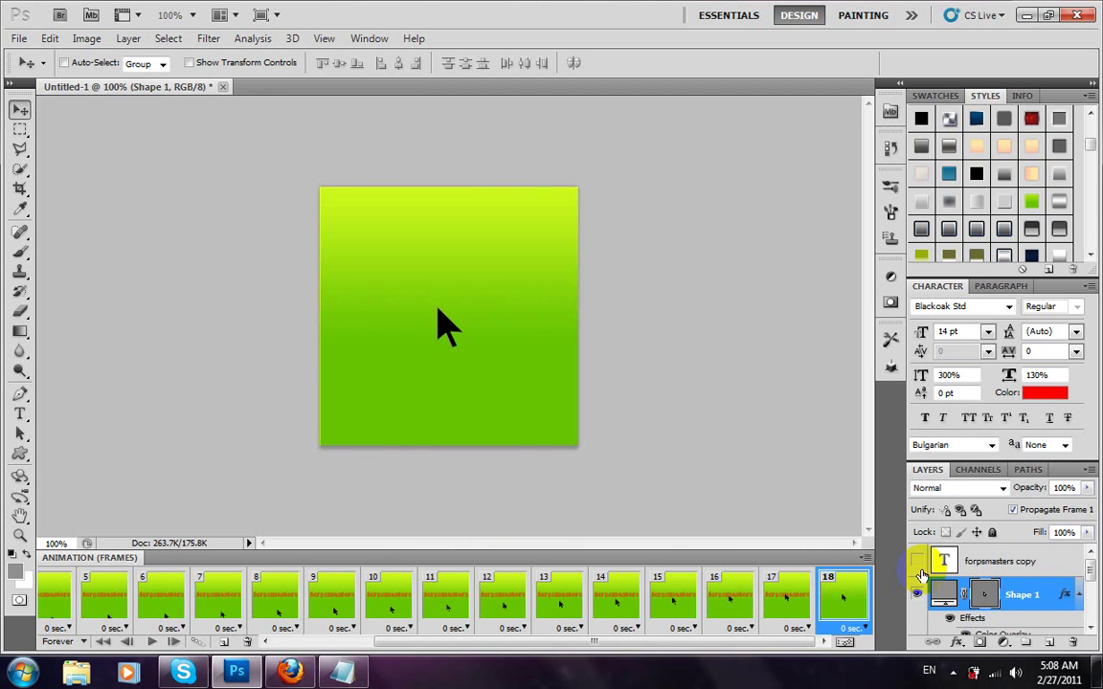
click(917, 564)
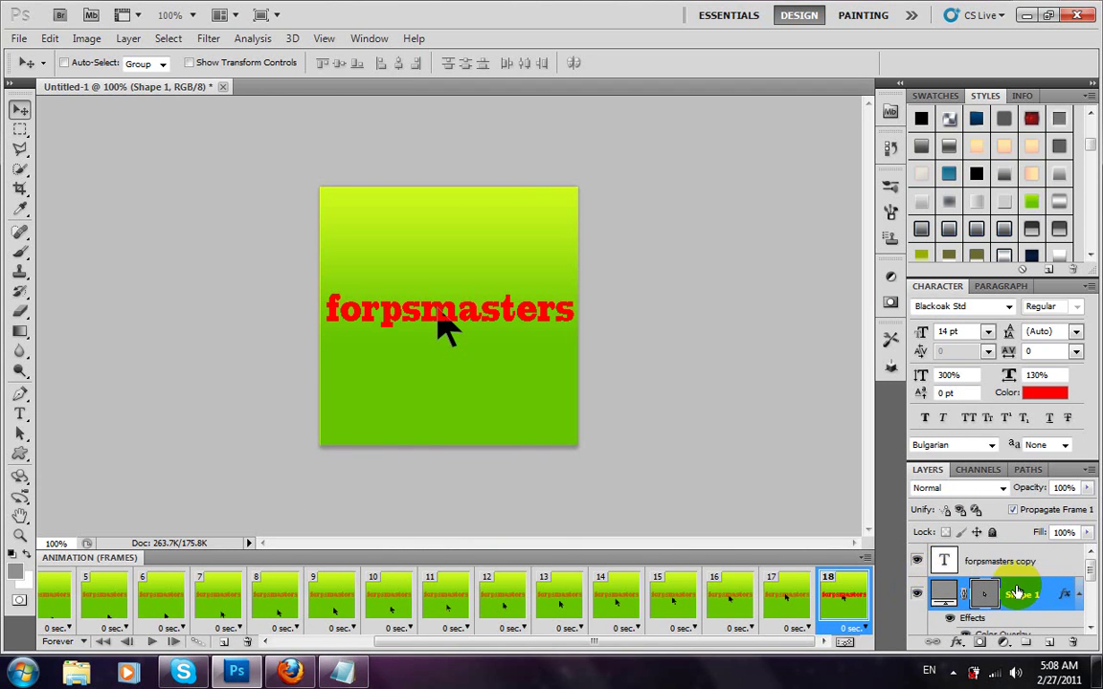
drag(1010, 593, 1010, 562)
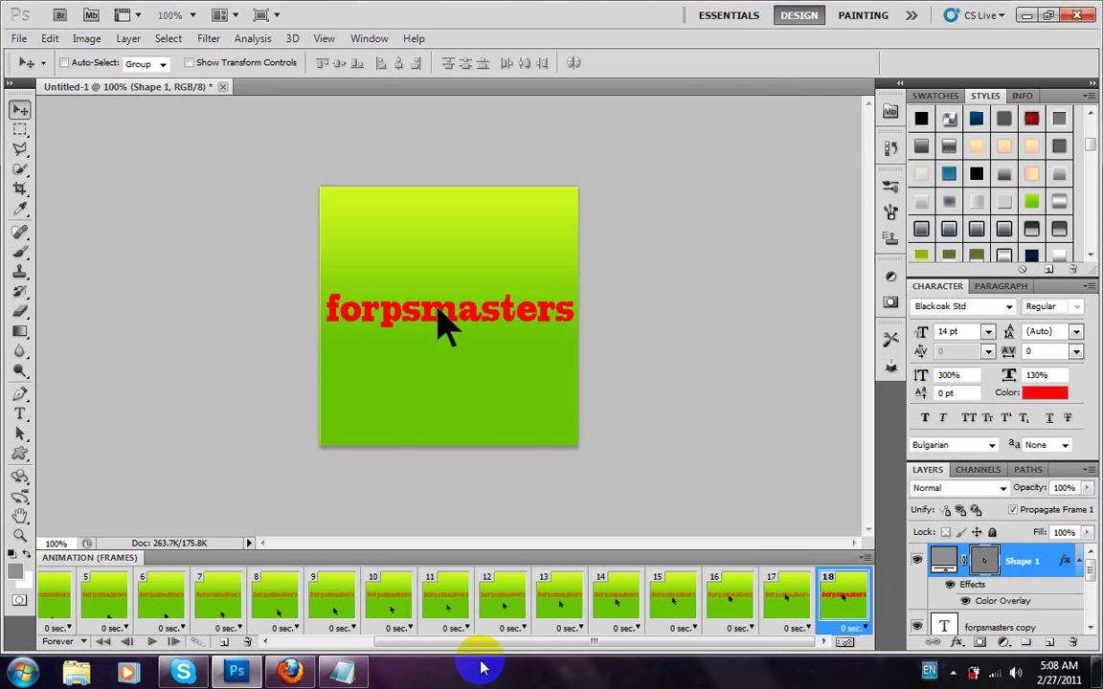
Switch to Notepad and continue item 1 with "ai ese axla ki isev axal panjaras vxnit".
click(341, 672)
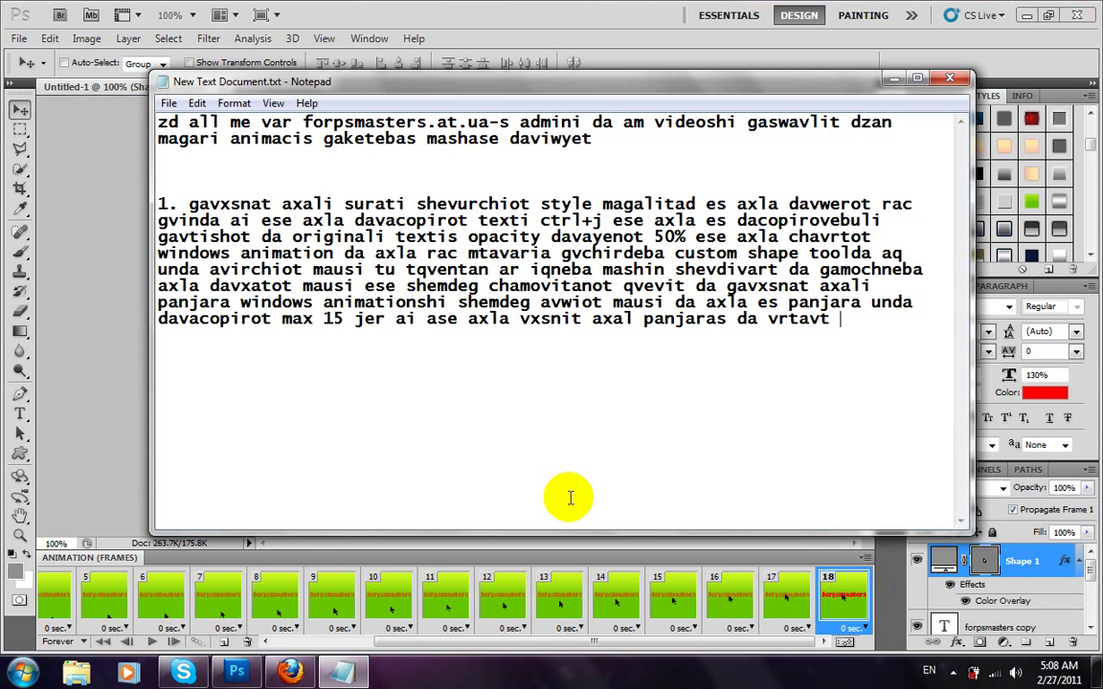
text(ai ese axla ki)
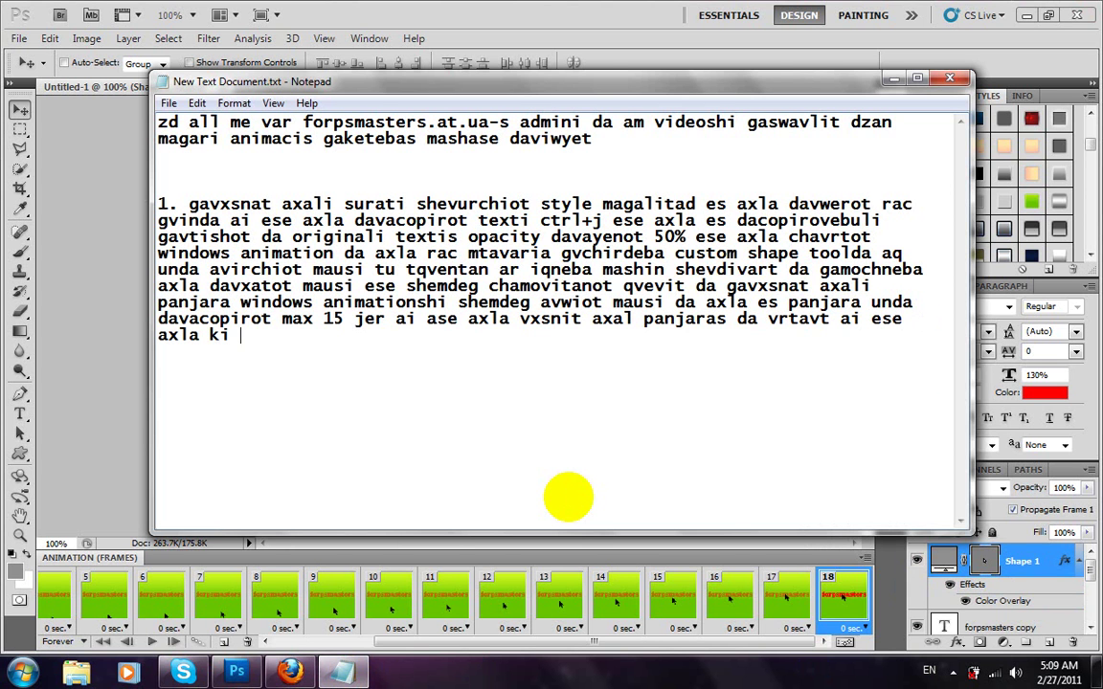
text( isev axal pa)
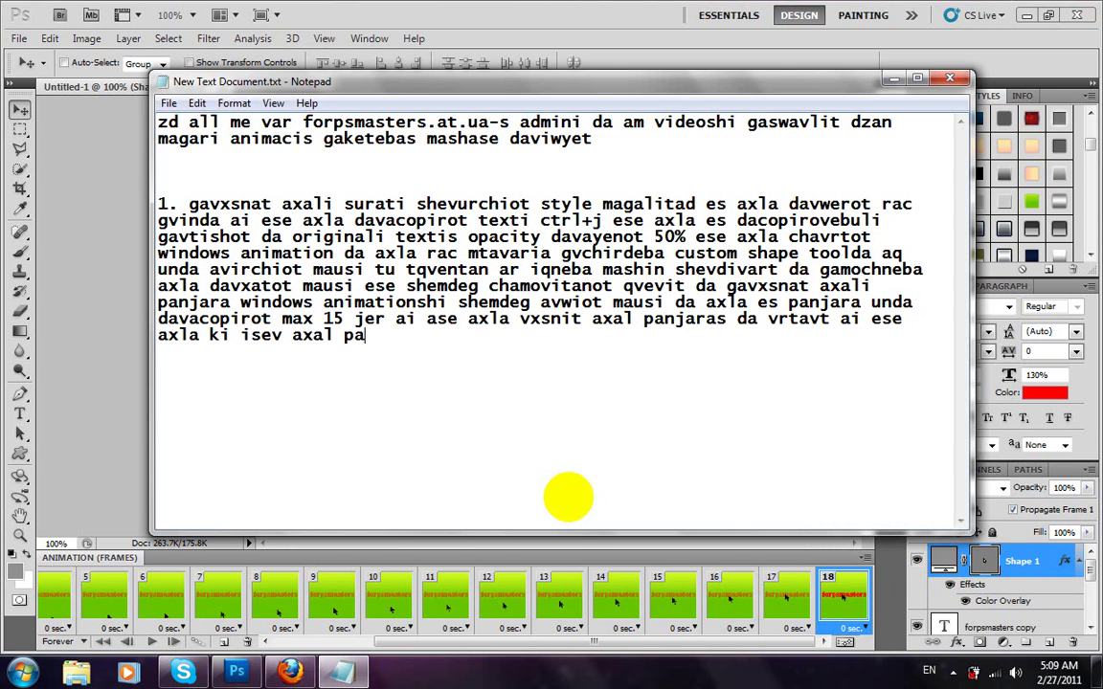
text(njaras vx)
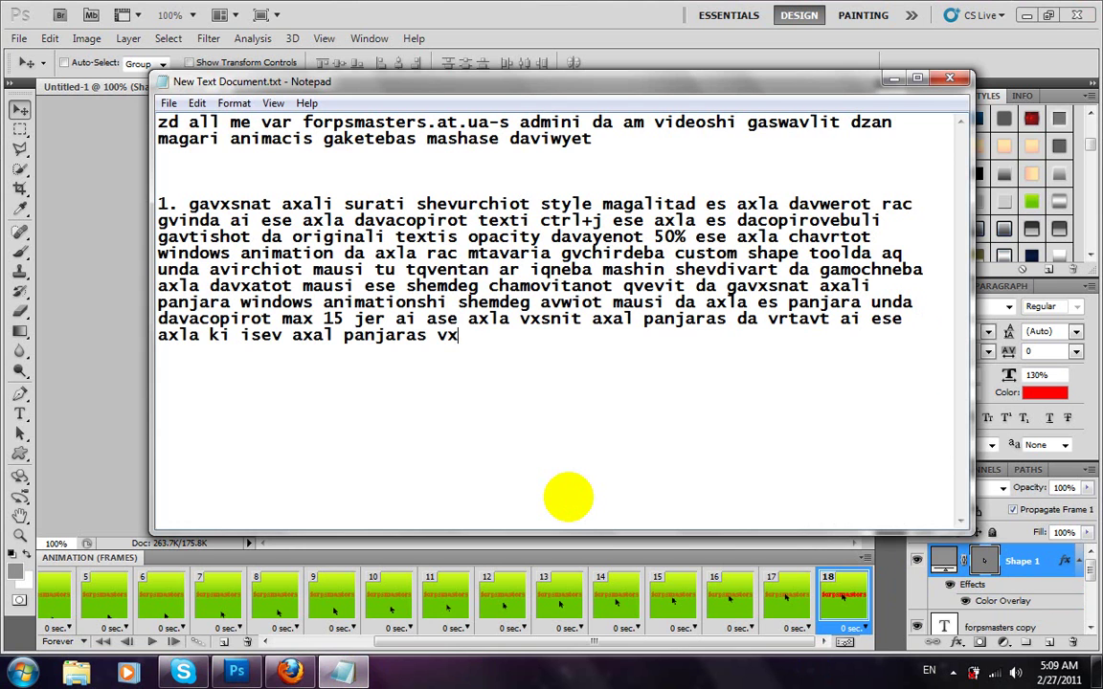
text(nit)
Return to Photoshop and add frame 19 with the forpsmasters copy layer hidden and the forpsmasters layer shown.
click(261, 644)
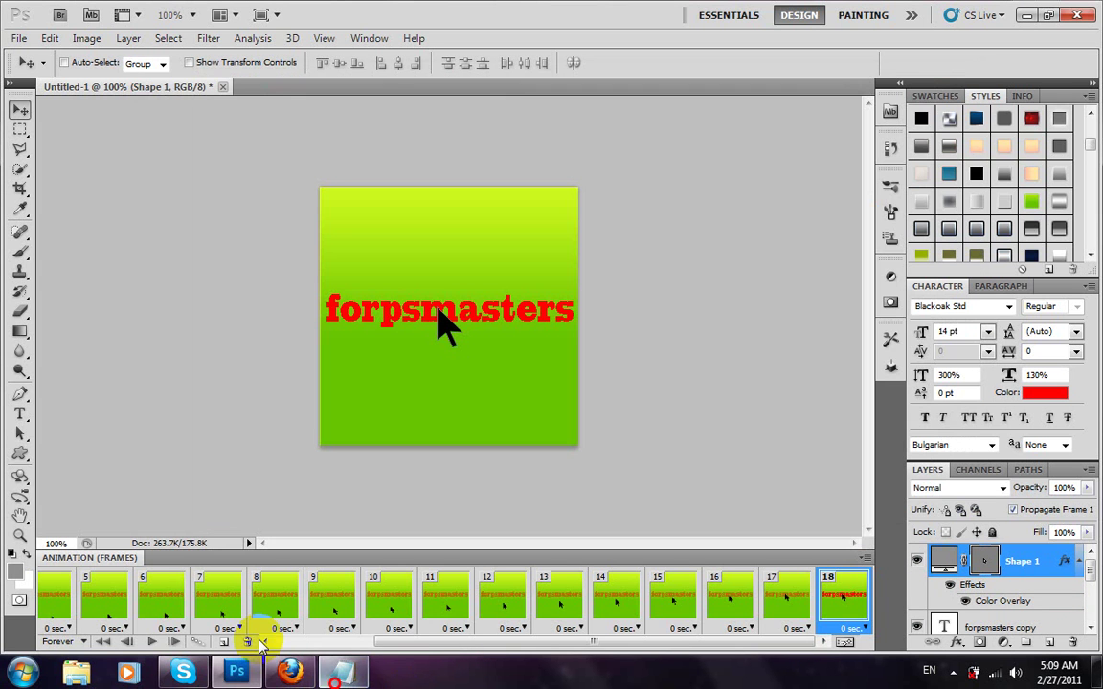
click(226, 643)
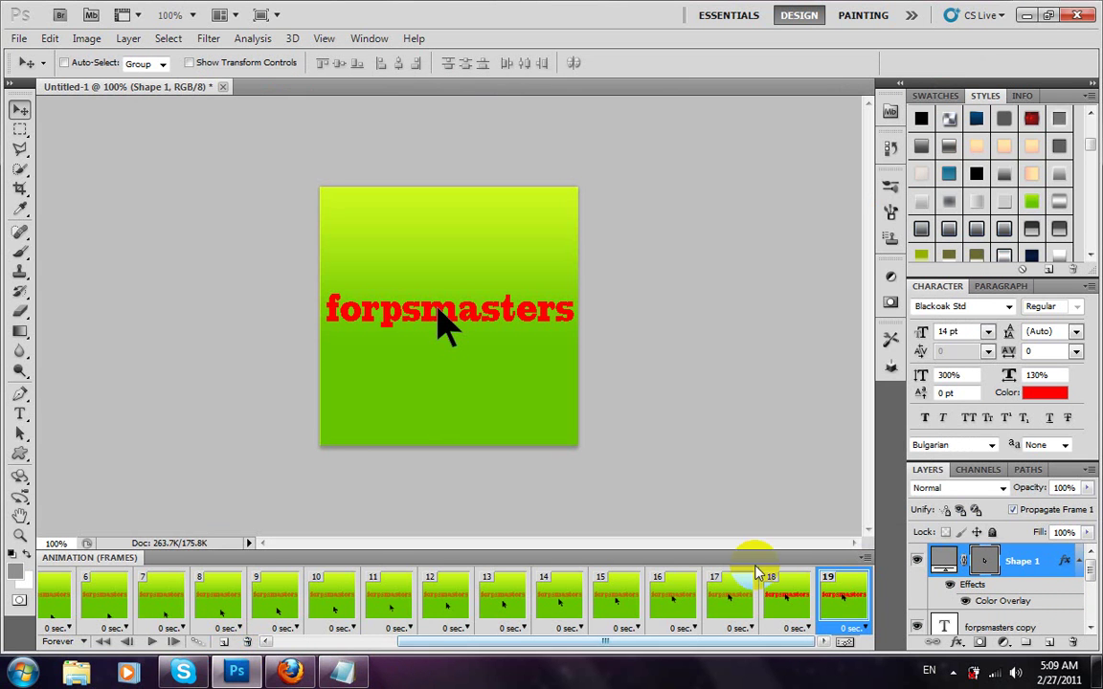
scroll(951, 582, down, 2)
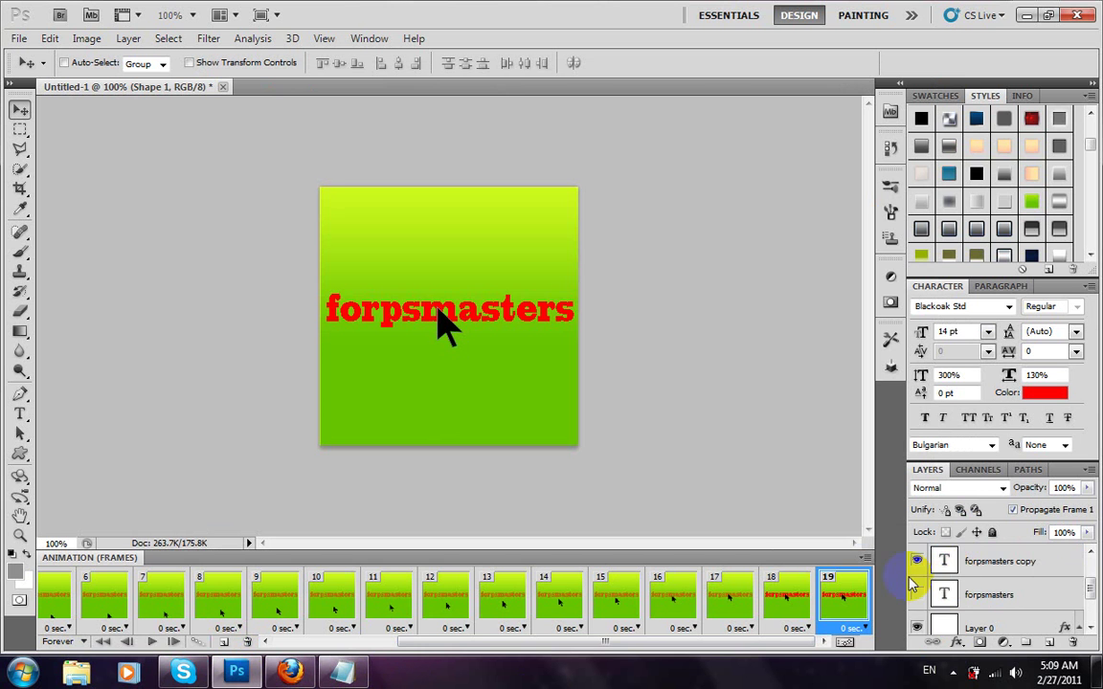
click(916, 561)
click(919, 596)
scroll(921, 596, up, 2)
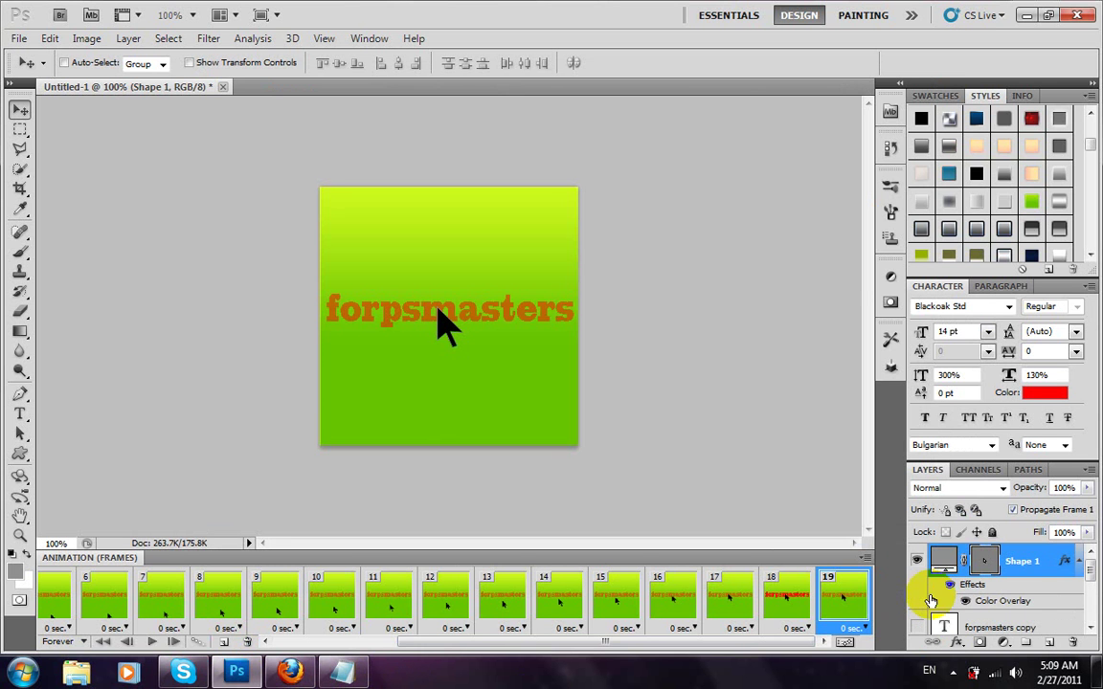
Switch to Notepad and continue item 1 with "ai ese da agvaq mausi zevit".
click(341, 674)
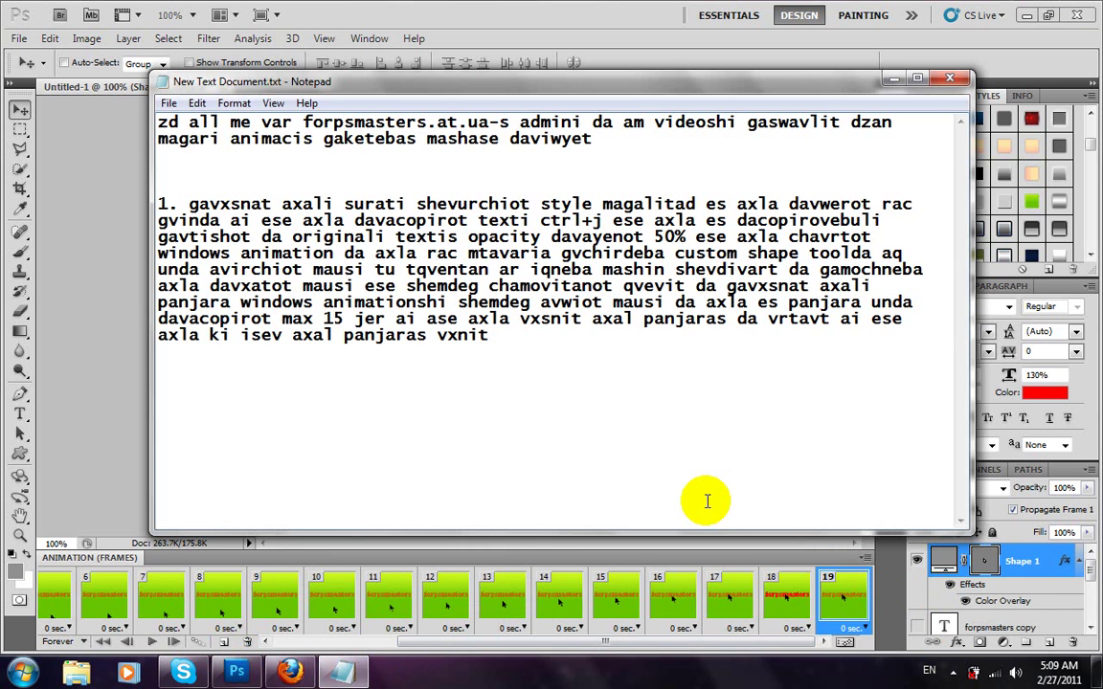
text(ai ese da agvaq maus)
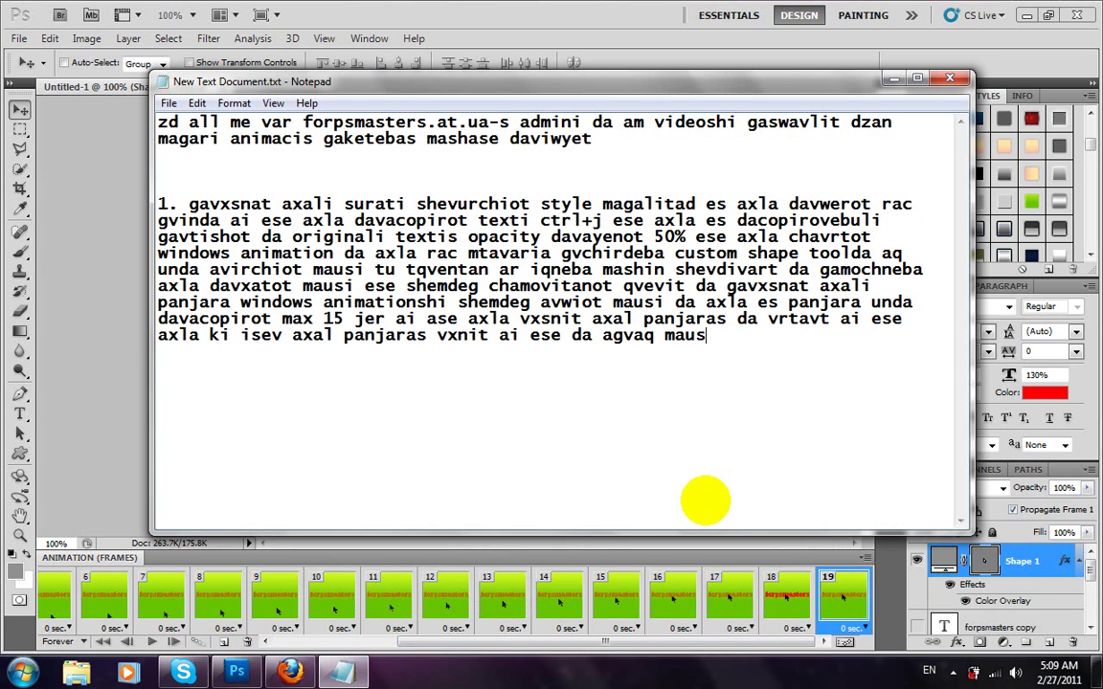
text(i zevit)
Return to Photoshop and move the cursor shape in frame 19 straight up until it lies beyond the canvas's upper edge.
click(1073, 551)
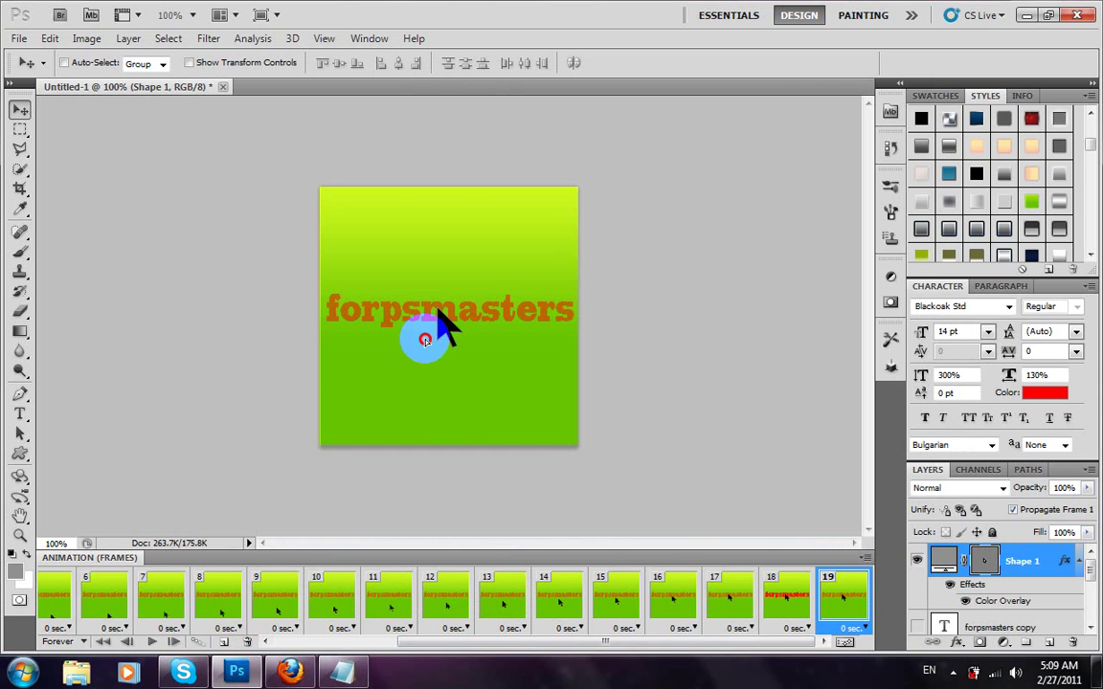
click(418, 213)
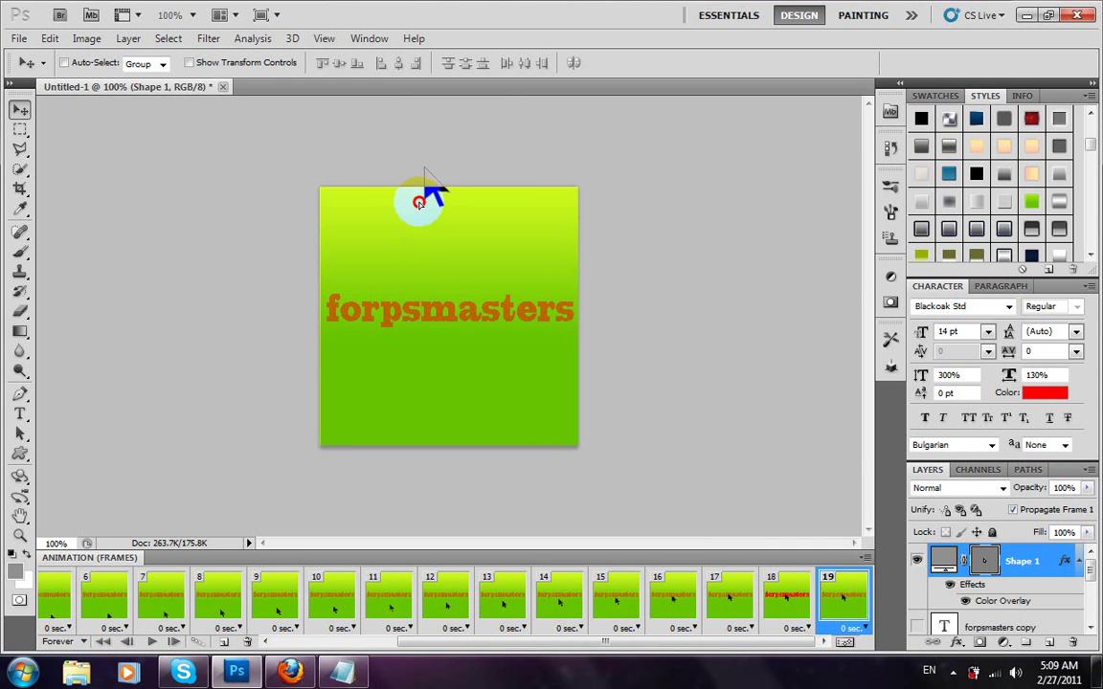
Switch to Notepad and continue item 1 with "ai ese amasac vakopirebt 15 jer".
click(328, 678)
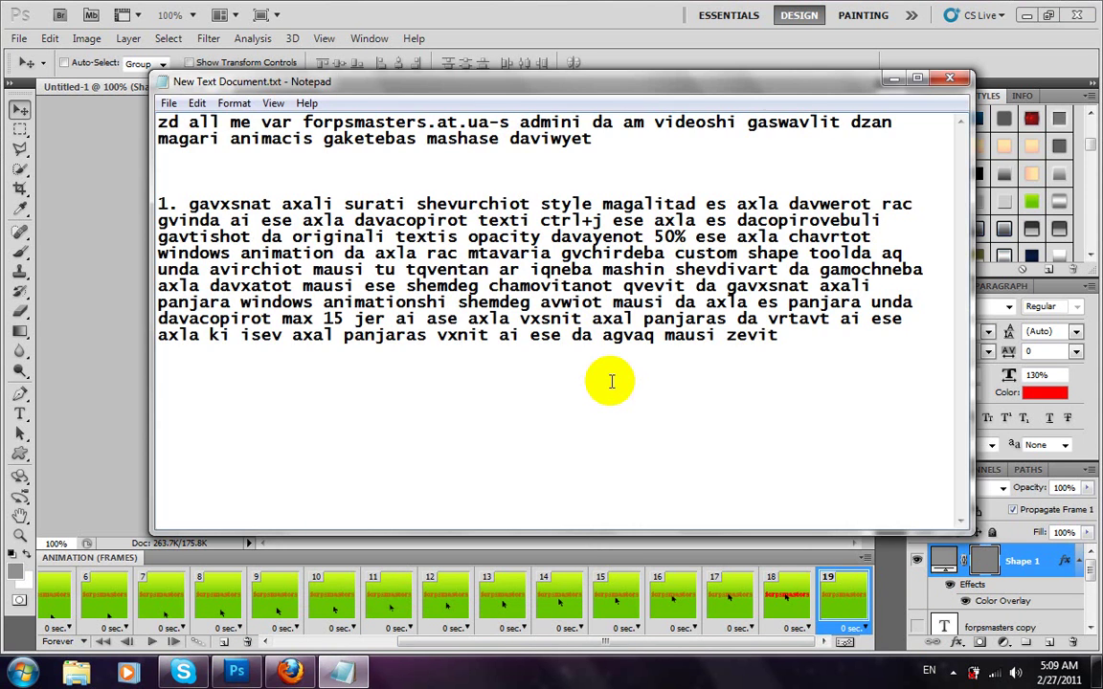
text(ai ese amasac va)
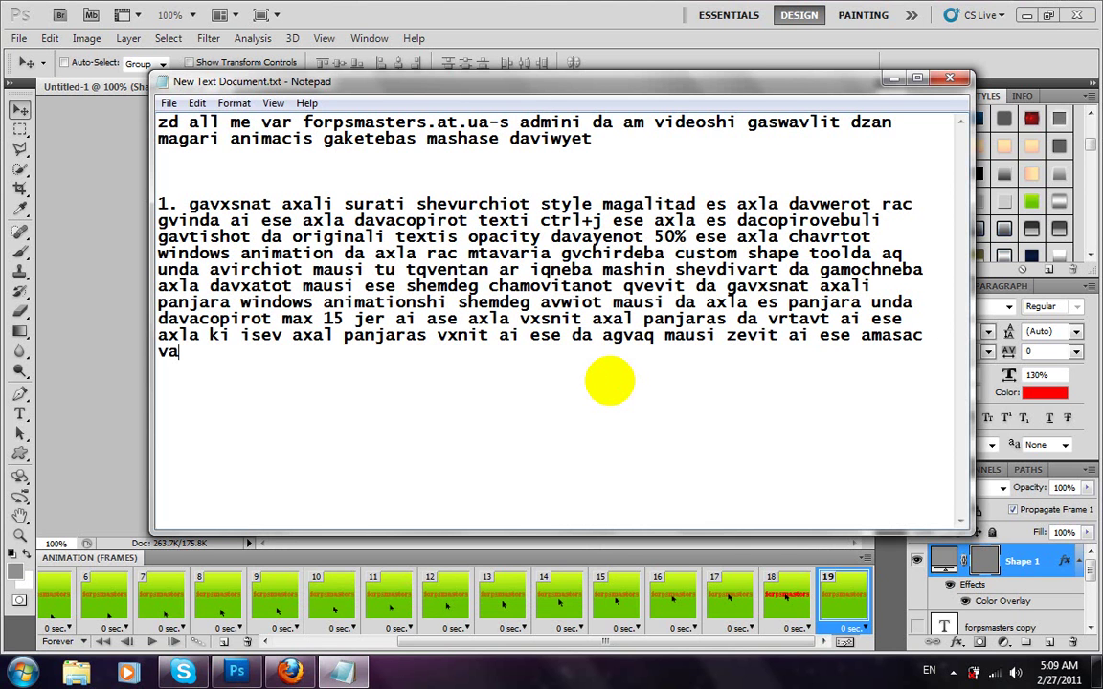
text(kopirebt)
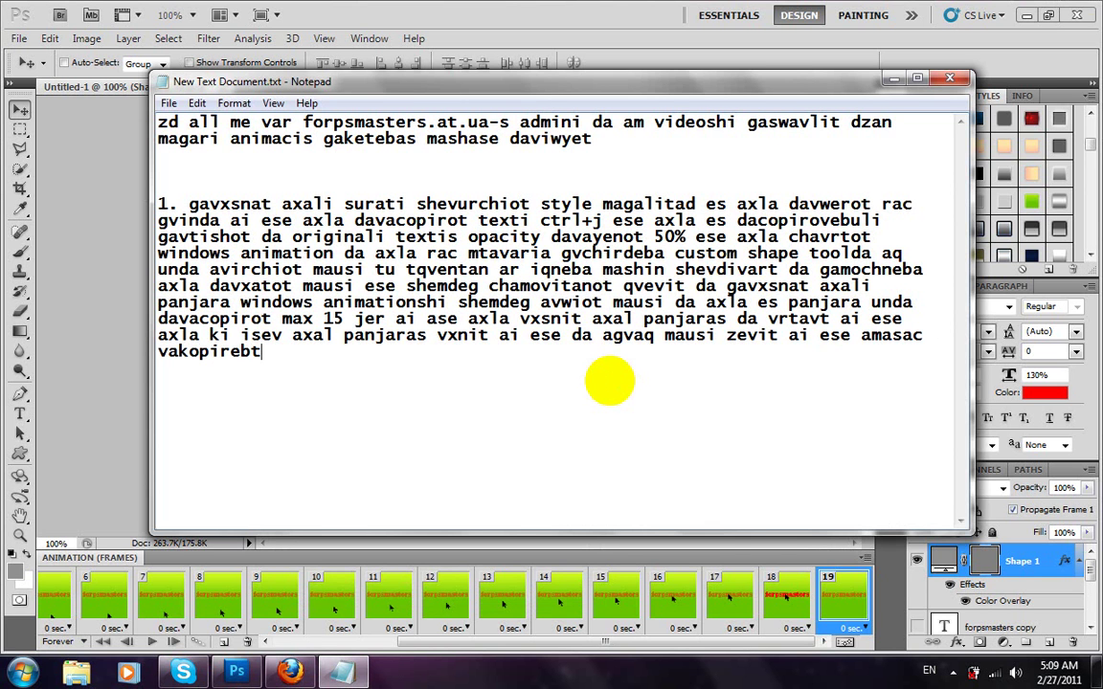
text( 15 jer)
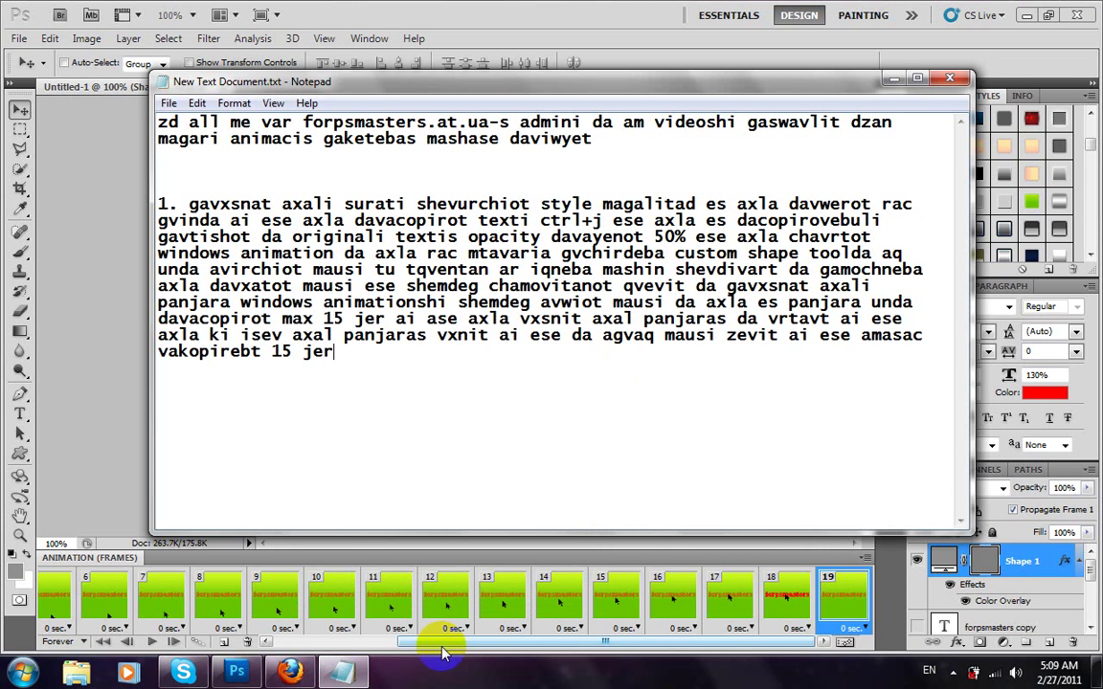
Return to Photoshop and tween frame 19 with the previous frame, adding 15 frames for all layers with position, opacity and effects.
click(344, 673)
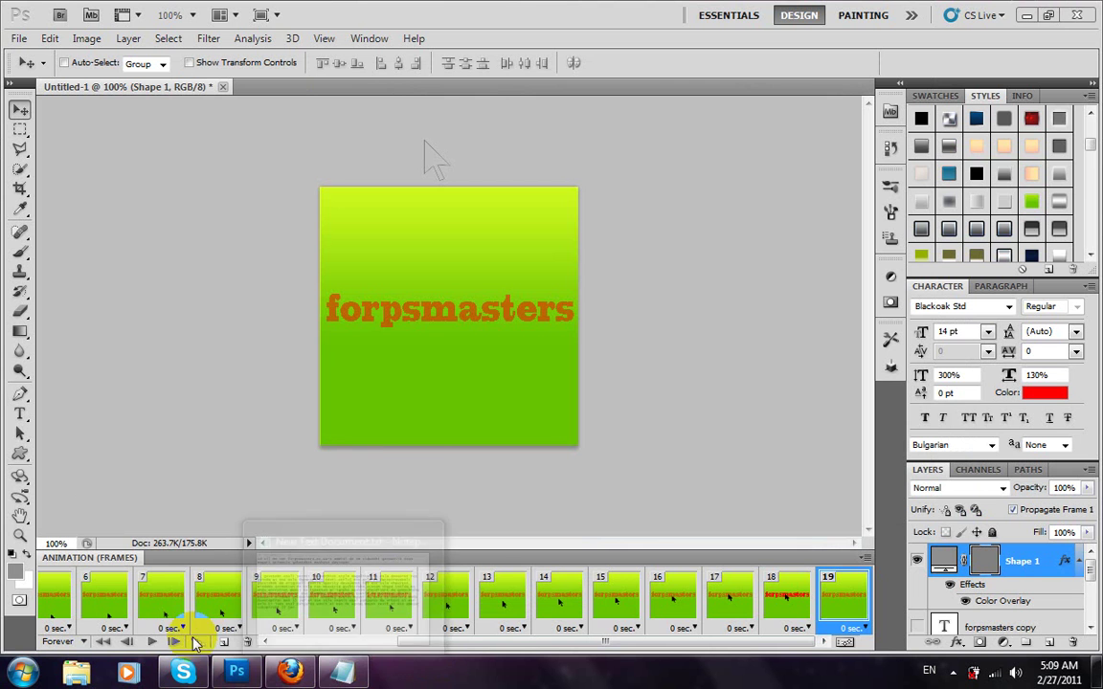
click(194, 637)
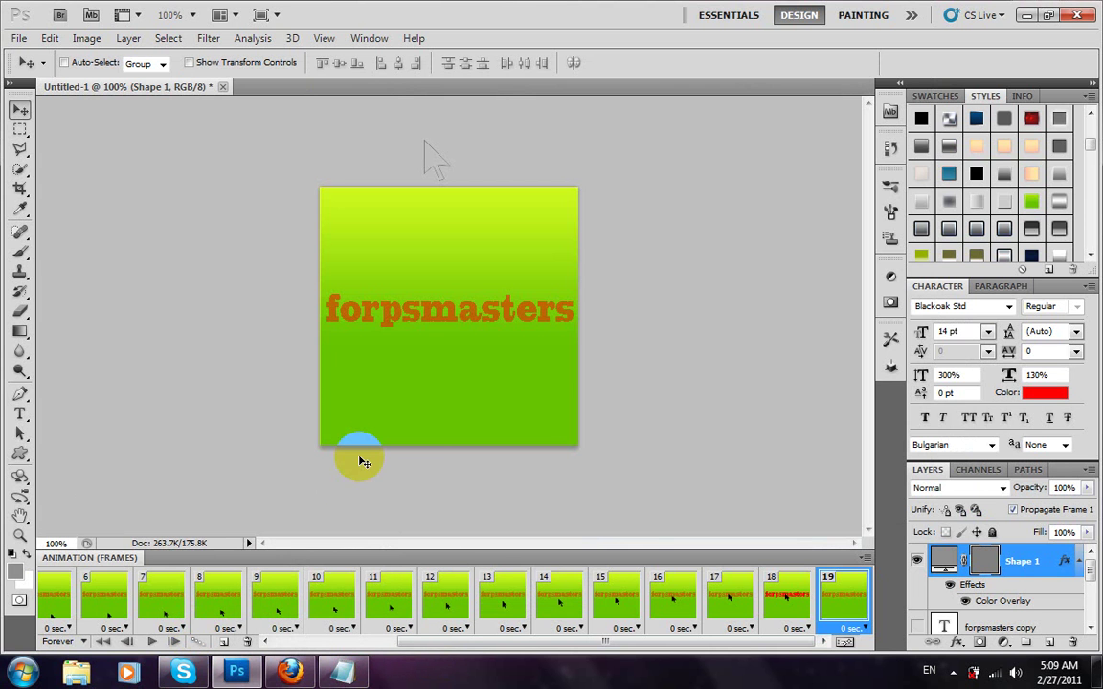
click(197, 641)
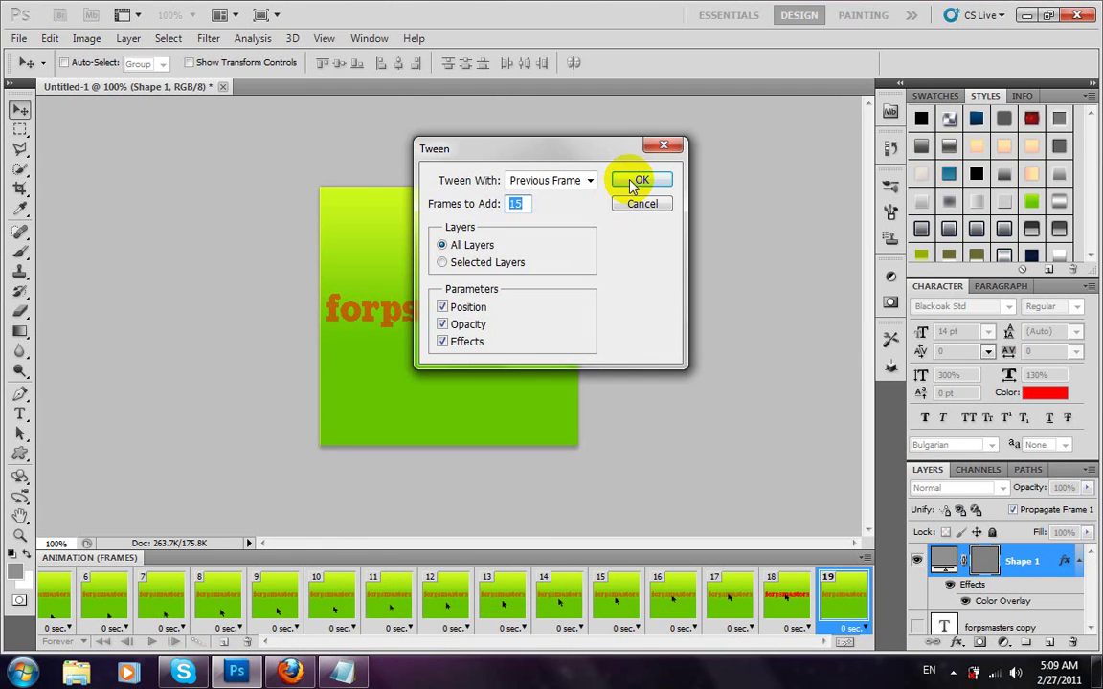
click(633, 181)
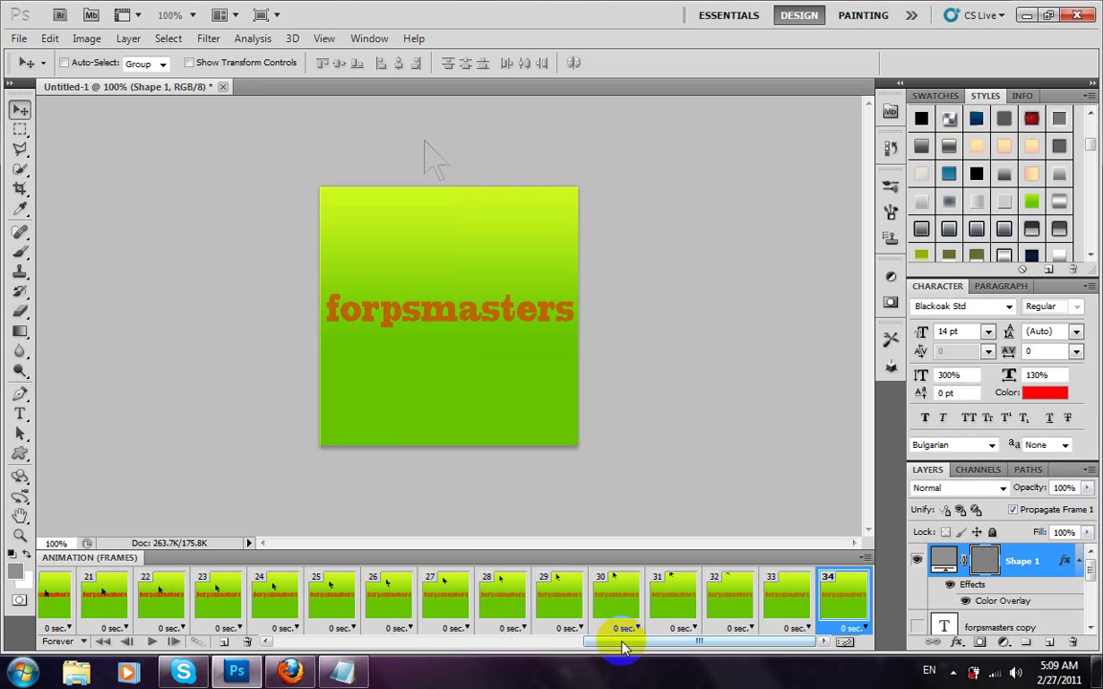
Step through frames 18 to 25 to examine the cursor's movement and the text's fade in the tweened frames.
drag(622, 647, 505, 646)
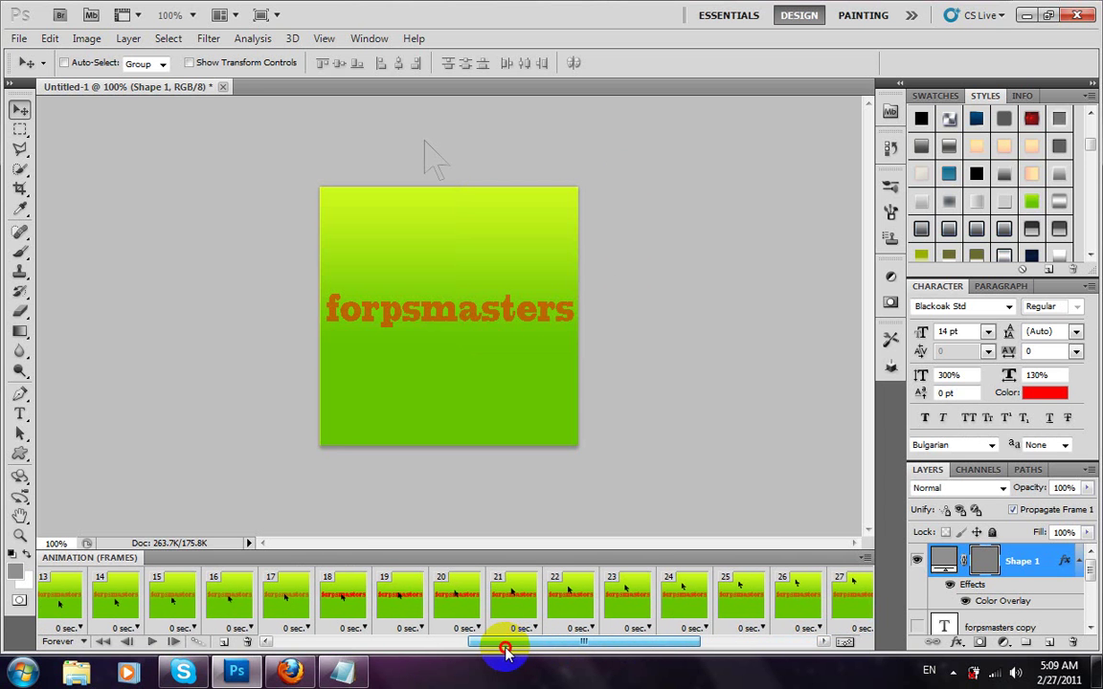
click(355, 598)
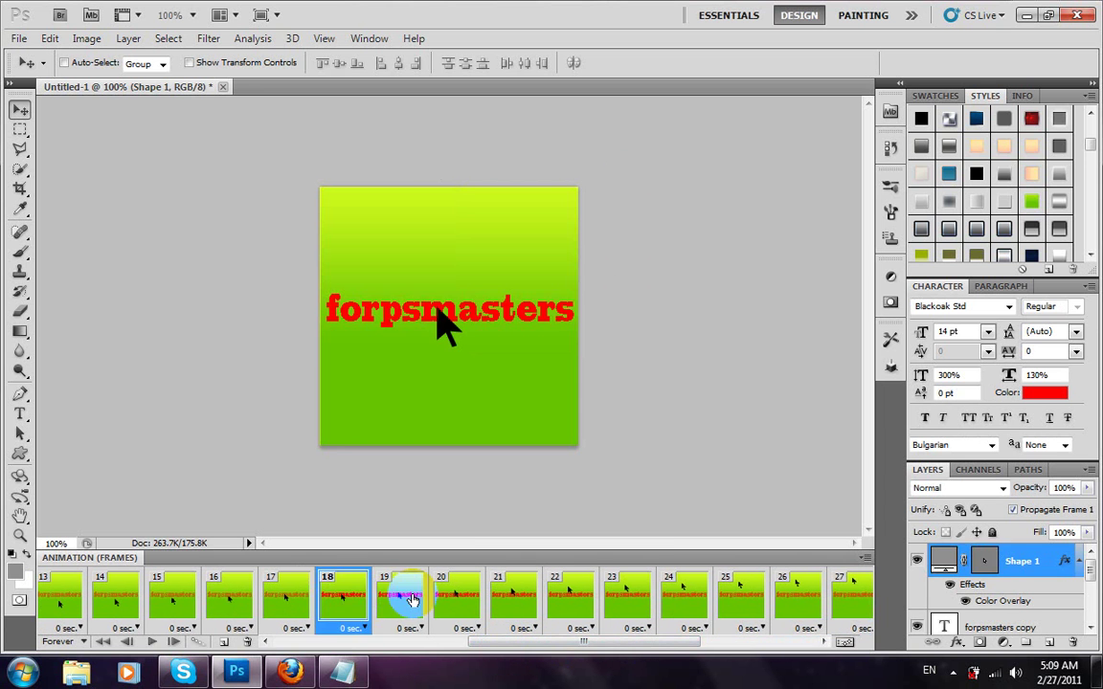
click(402, 598)
click(460, 598)
click(490, 598)
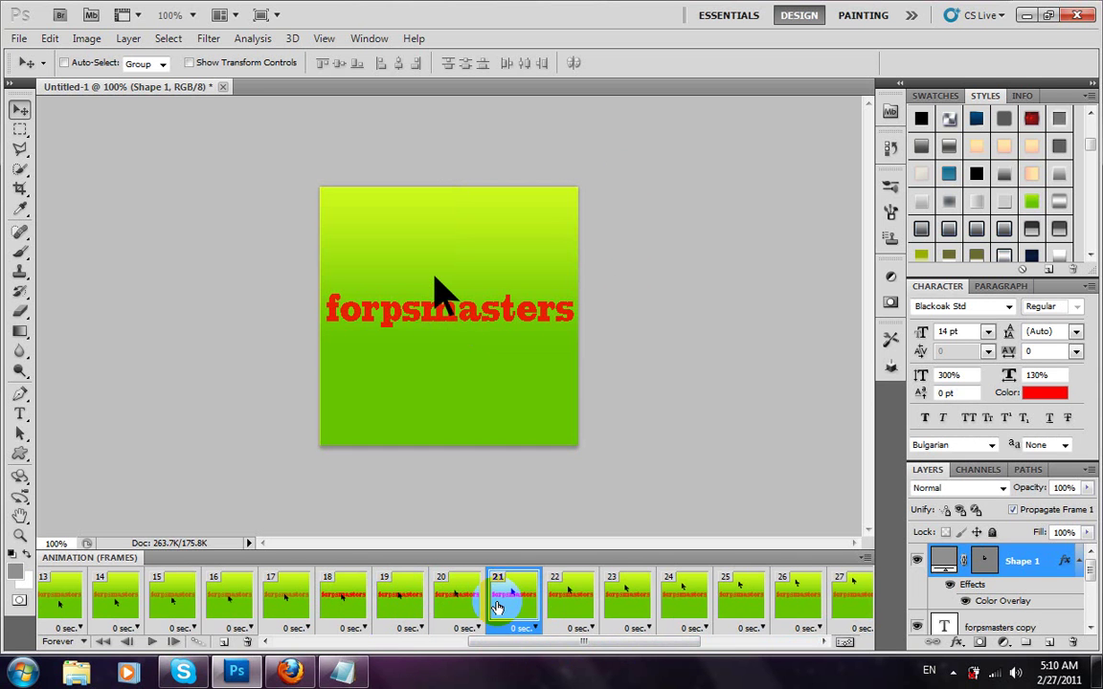
click(567, 598)
click(636, 598)
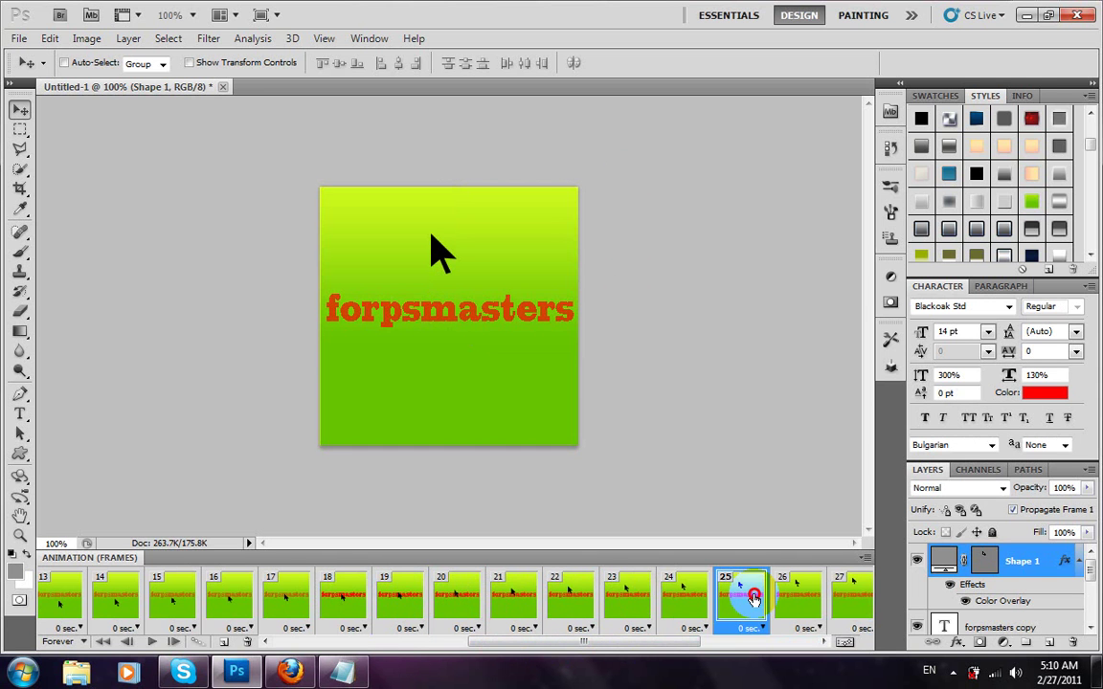
click(392, 601)
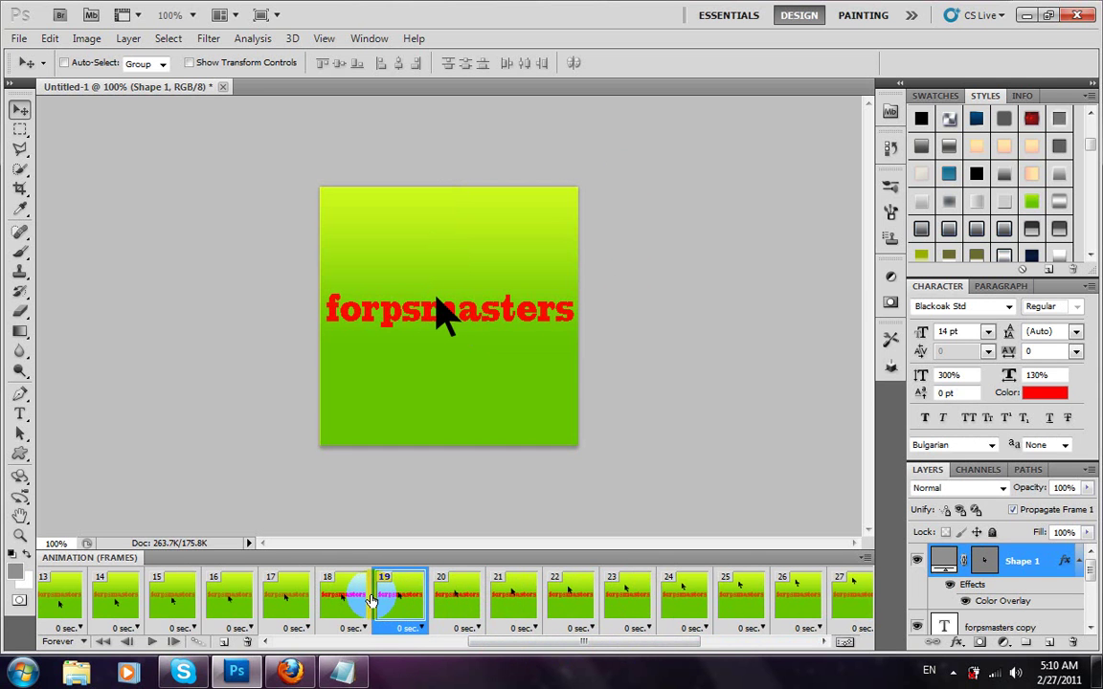
Set the delay of frame 18 to 0.2 seconds and select frame 19.
click(354, 589)
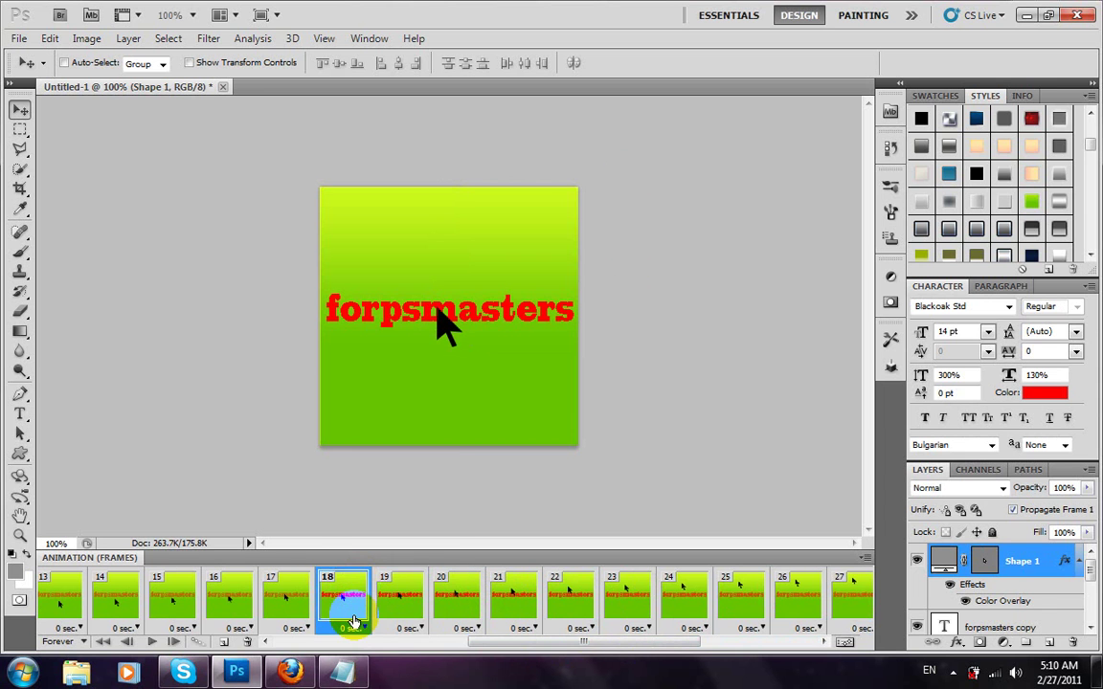
click(351, 628)
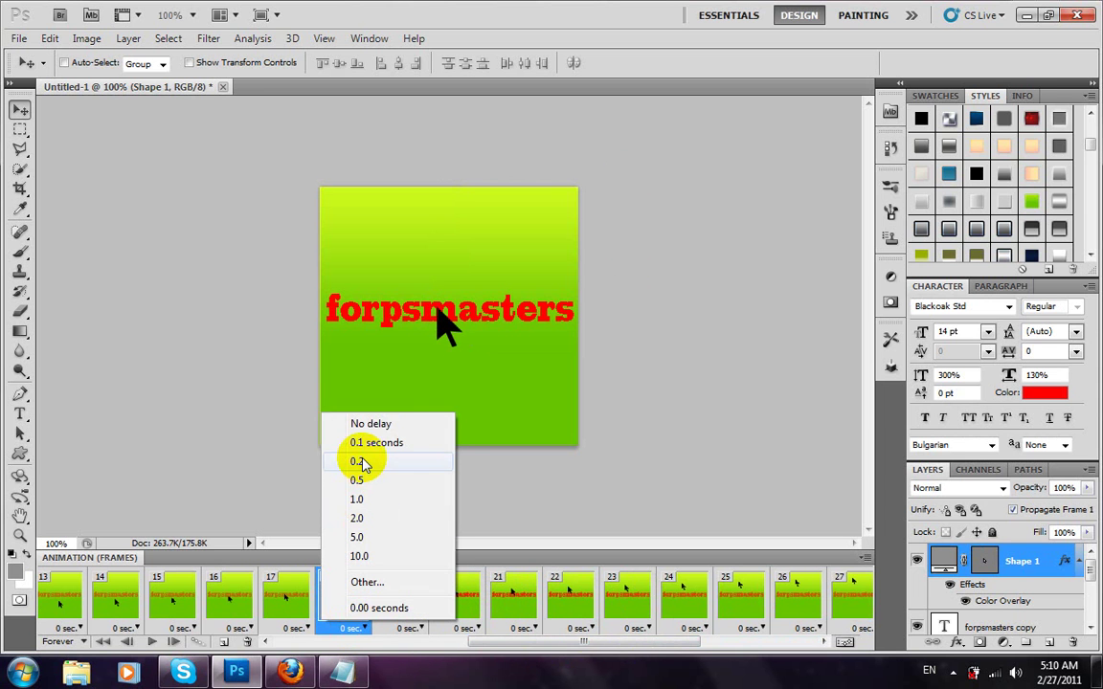
click(357, 461)
click(393, 610)
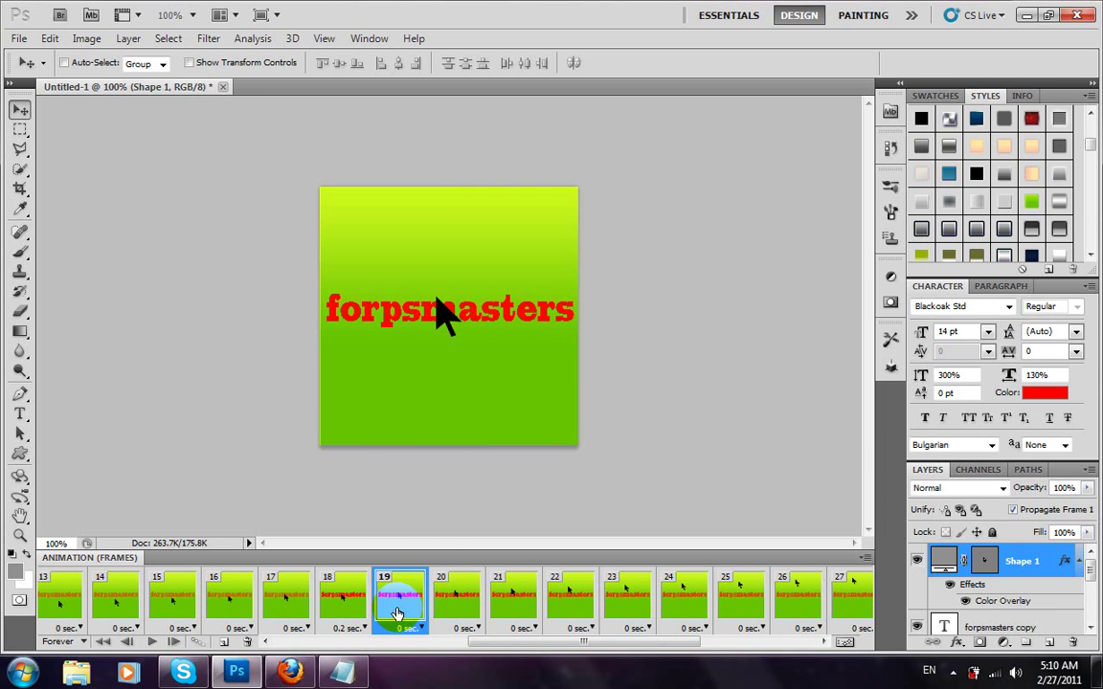
Toggle the forpsmasters and forpsmasters copy layers in frame 19 to compare them, leaving both visible and the copy layer selected.
scroll(946, 608, down, 2)
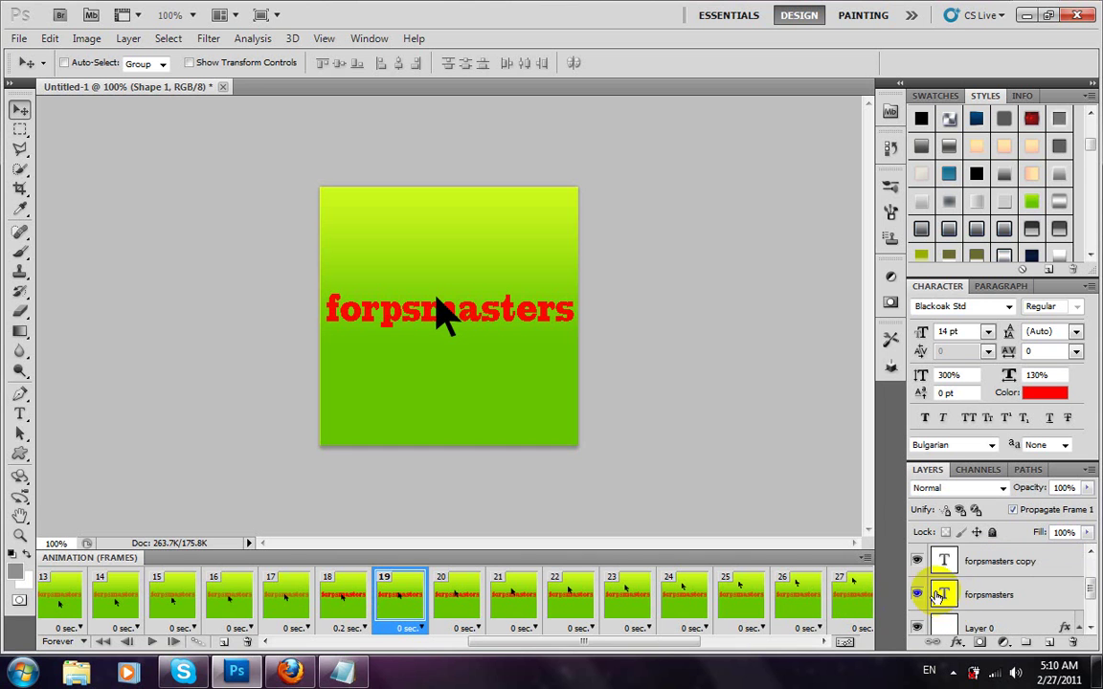
click(917, 564)
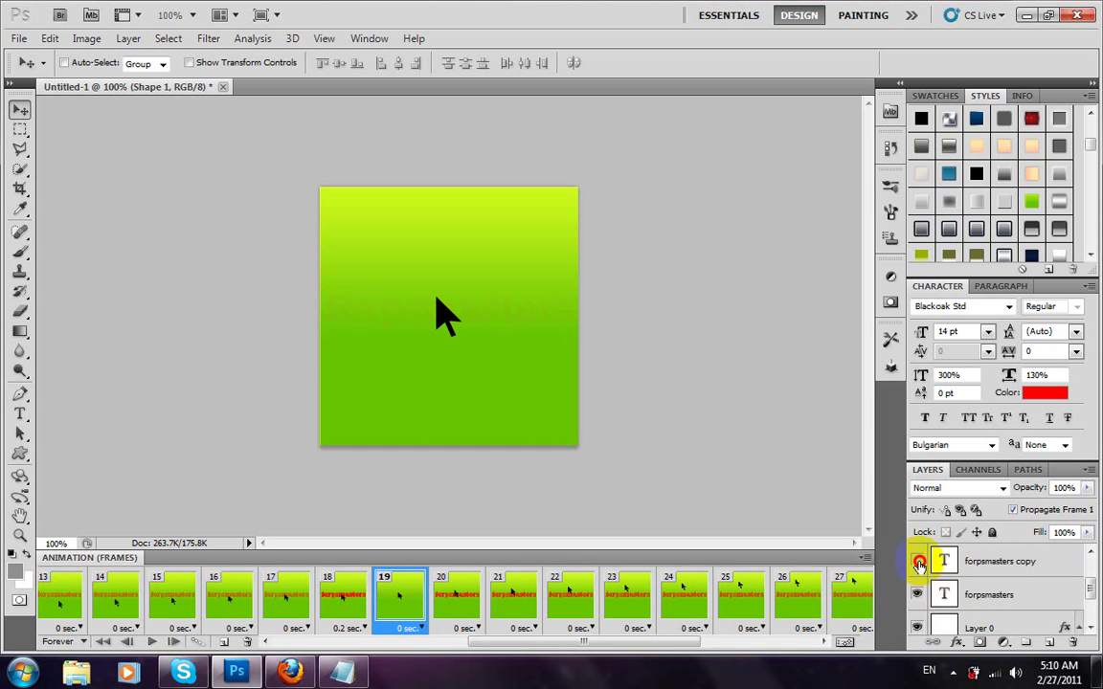
click(917, 563)
click(917, 592)
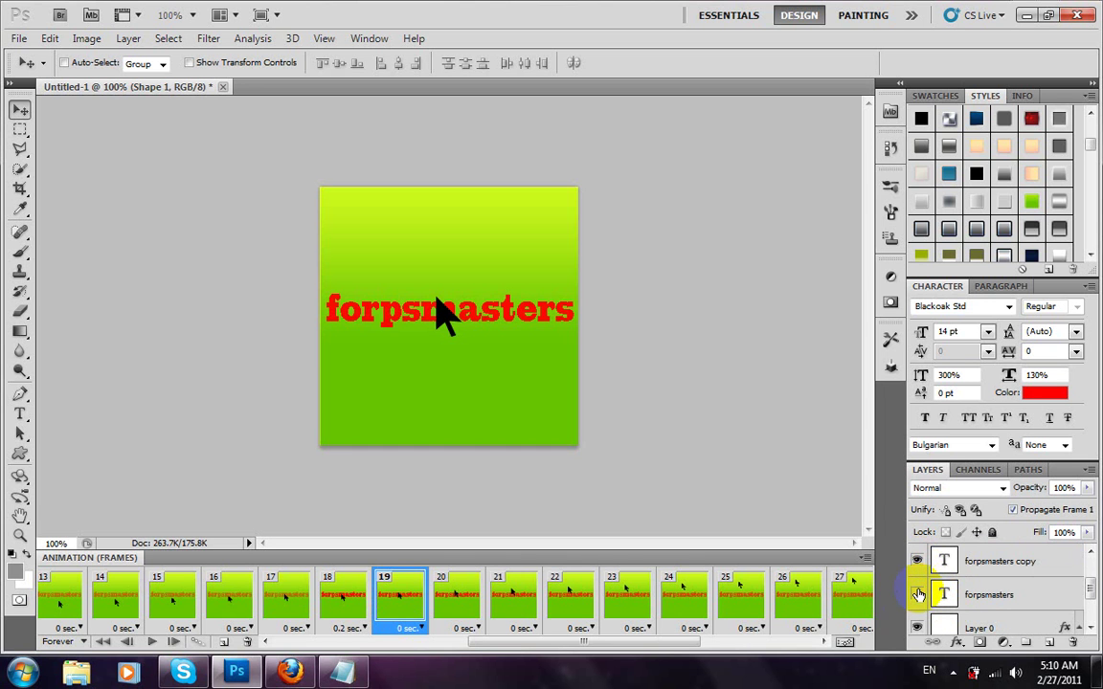
click(917, 564)
click(917, 564)
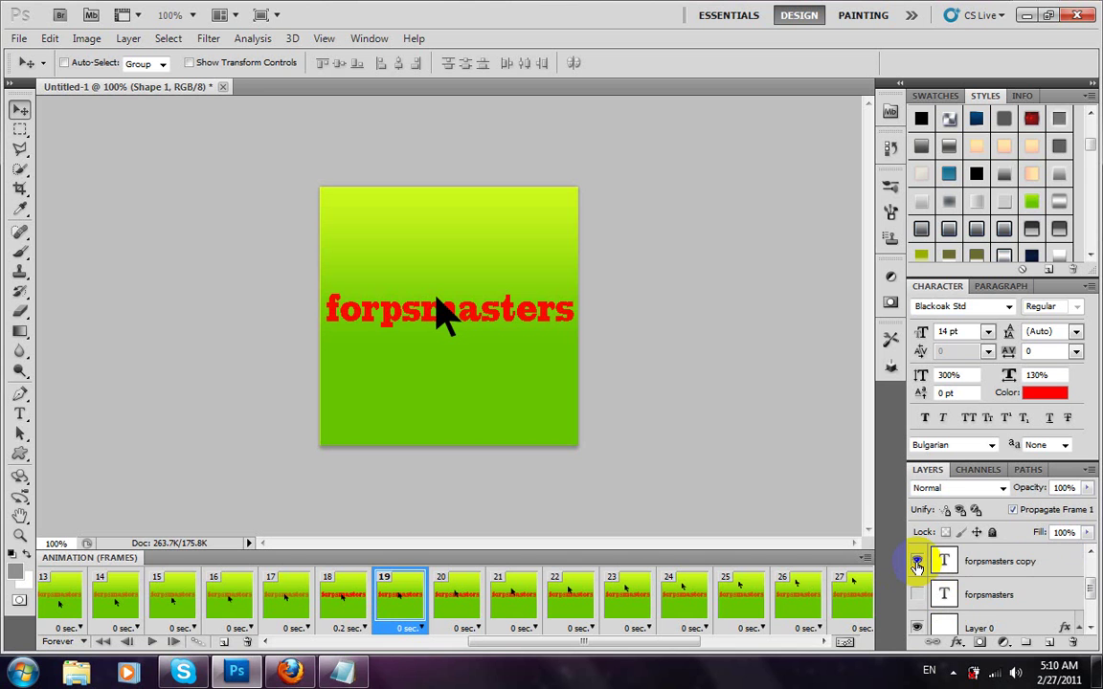
click(1032, 584)
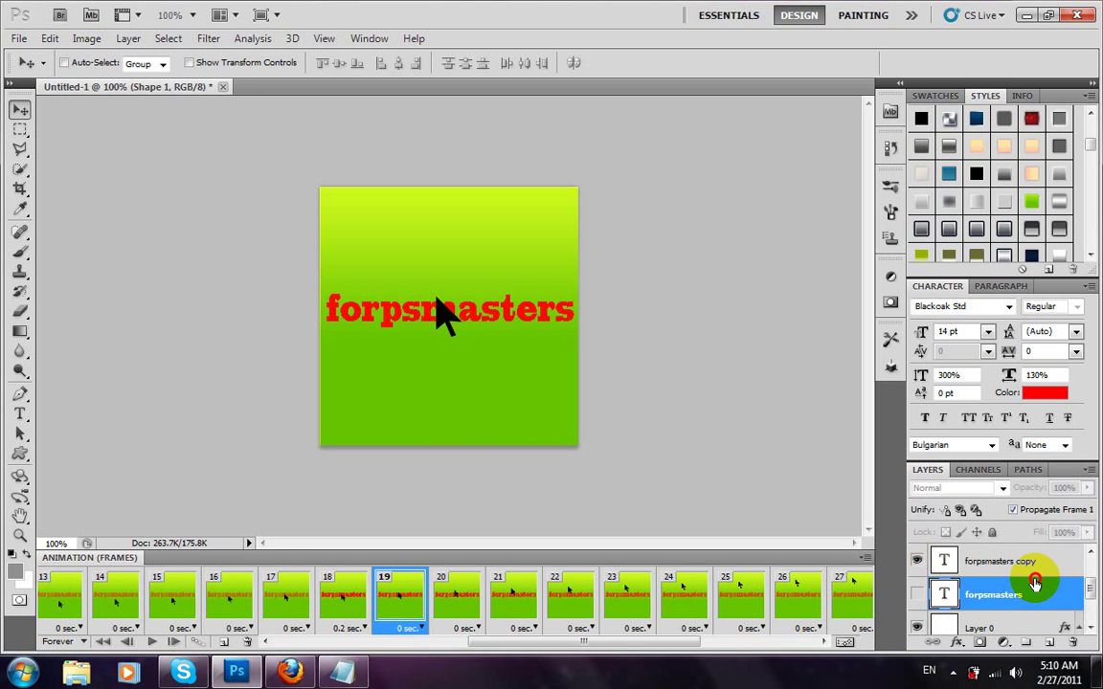
click(1020, 563)
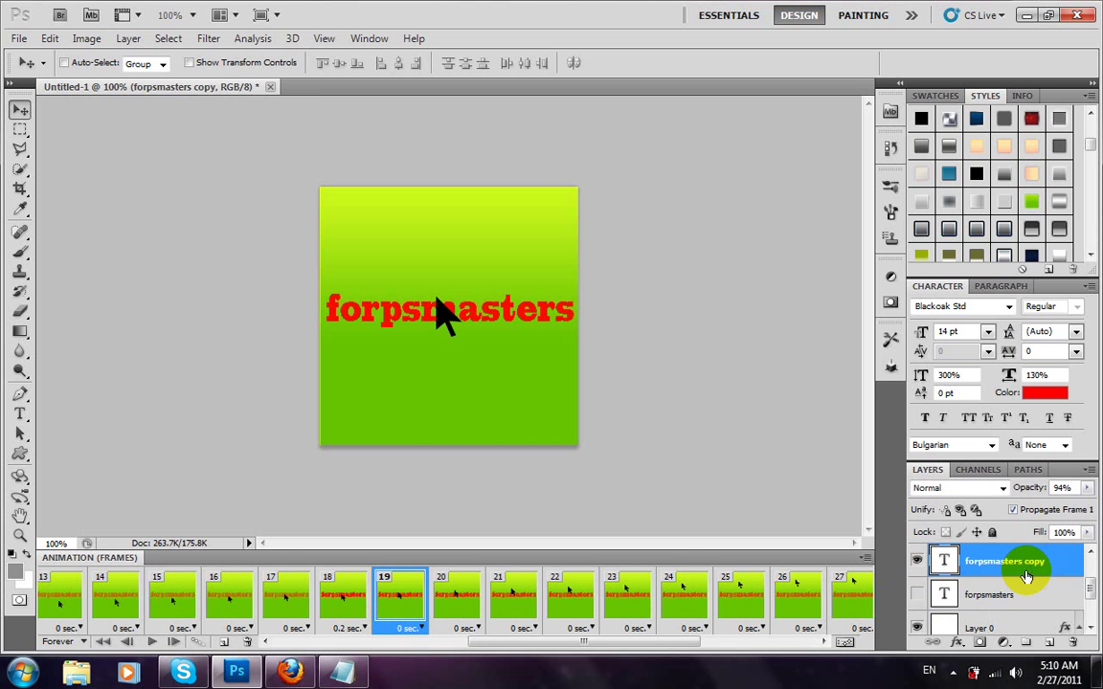
click(917, 594)
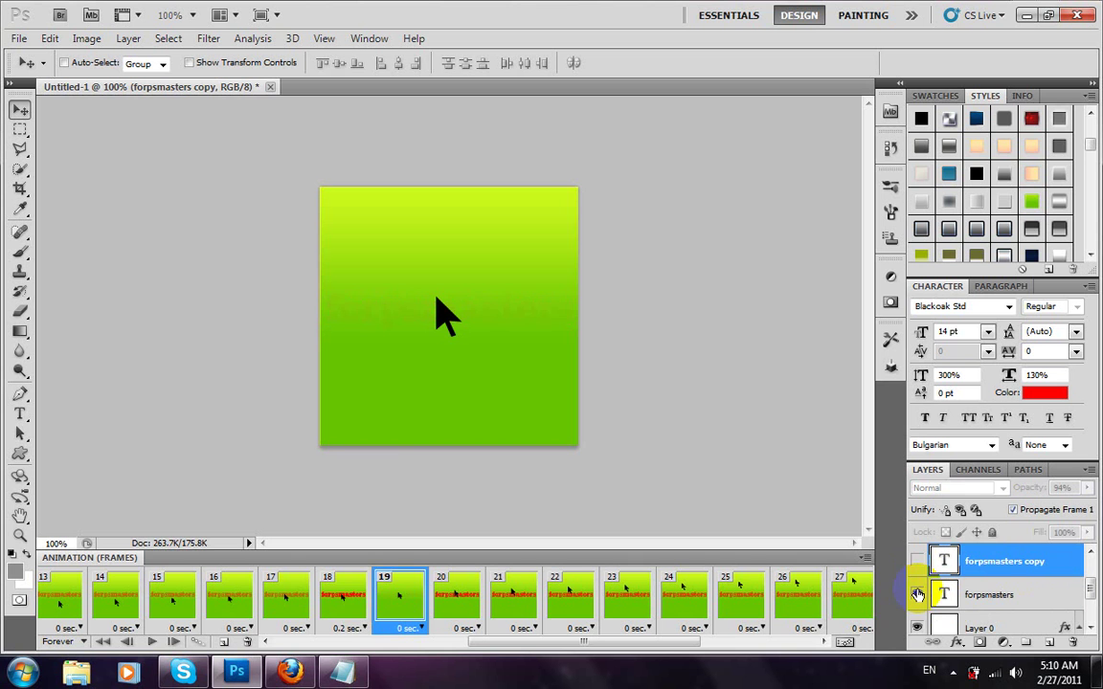
click(357, 601)
click(393, 598)
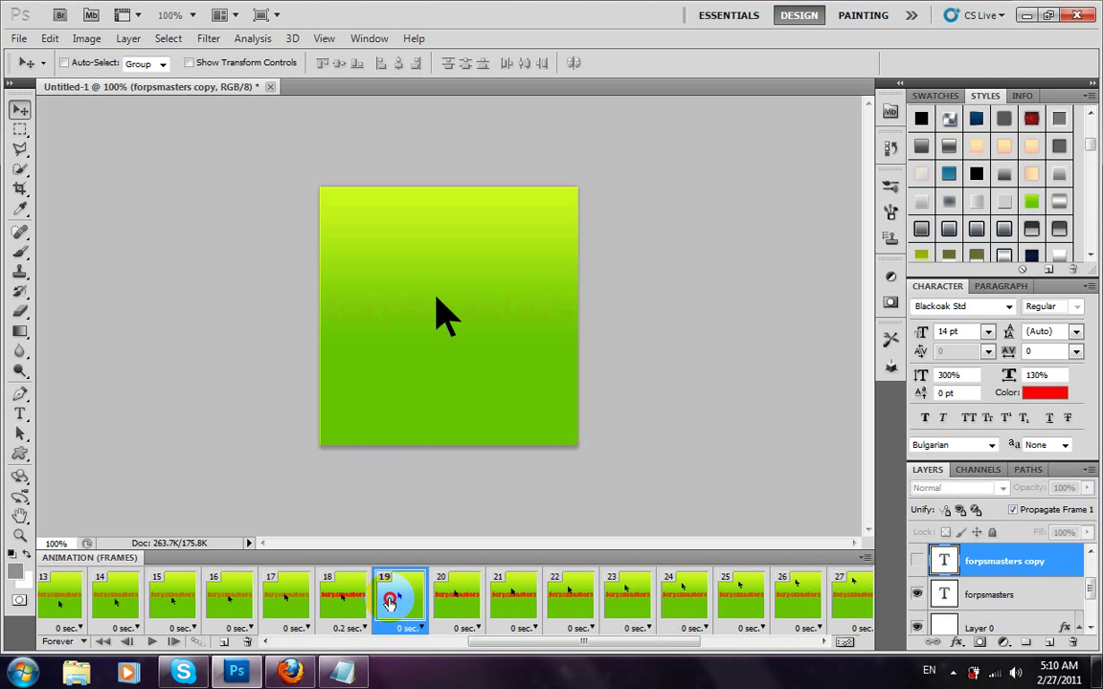
click(918, 562)
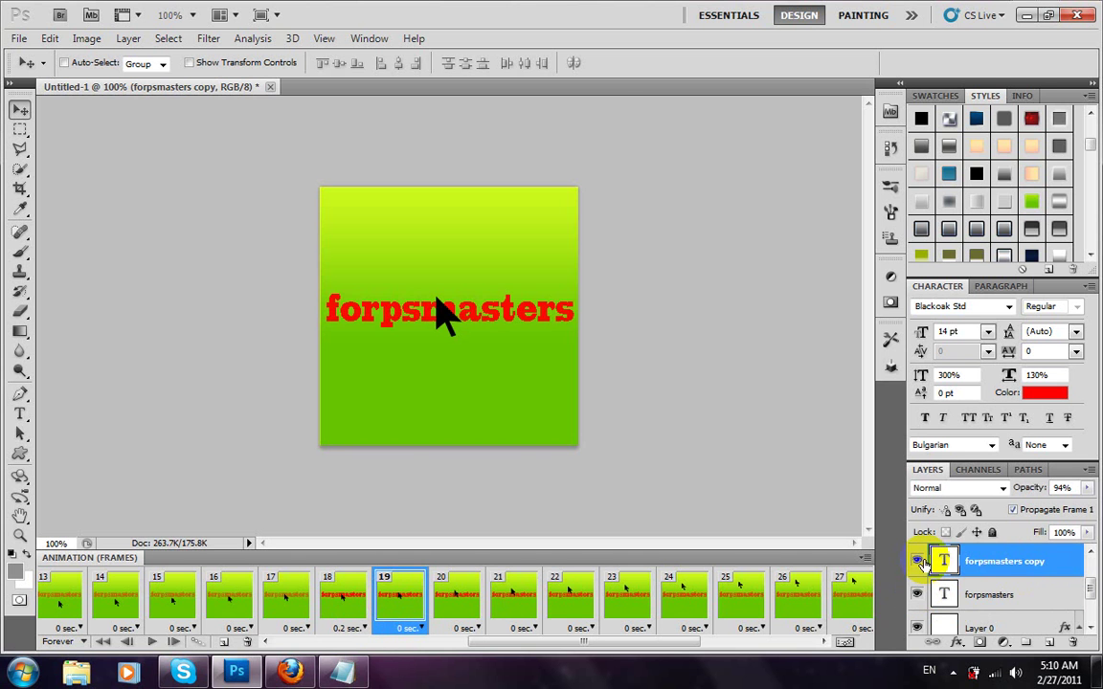
Set the forpsmasters copy layer's opacity to 50% in frame 19.
click(1087, 487)
drag(1061, 488, 1044, 492)
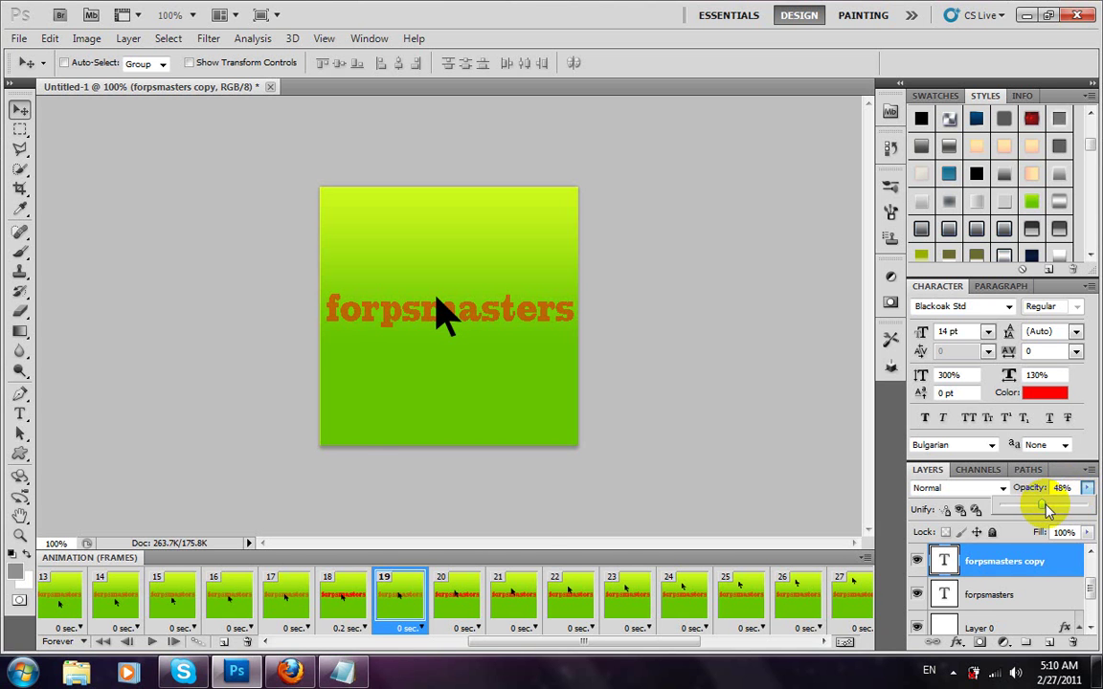
click(397, 601)
click(445, 601)
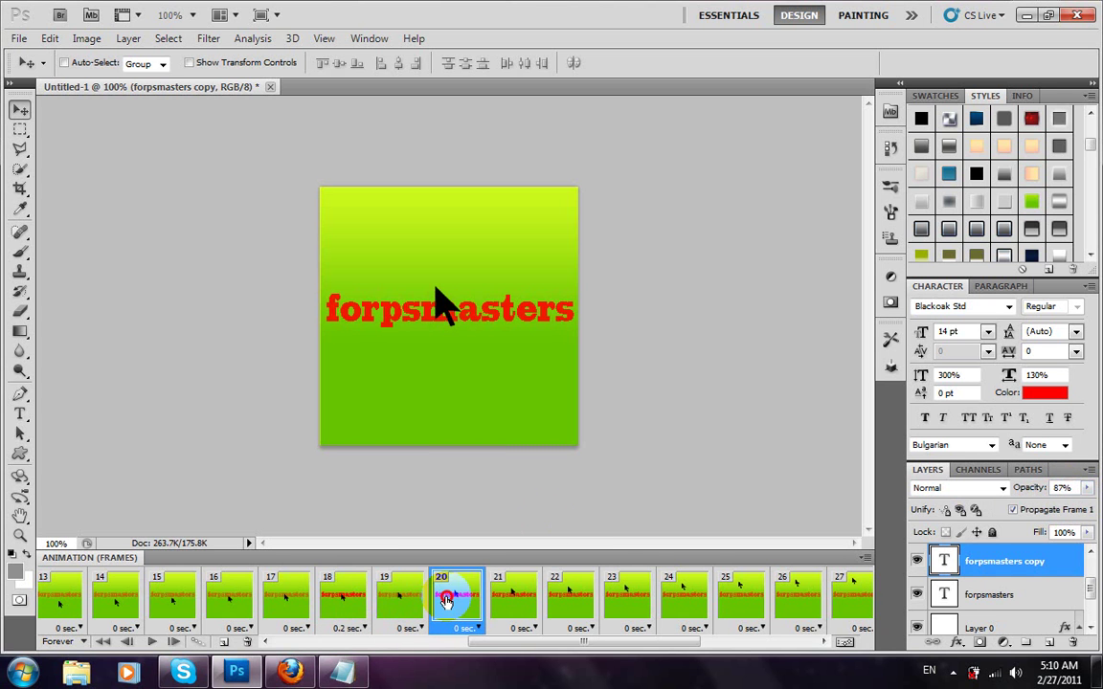
click(499, 596)
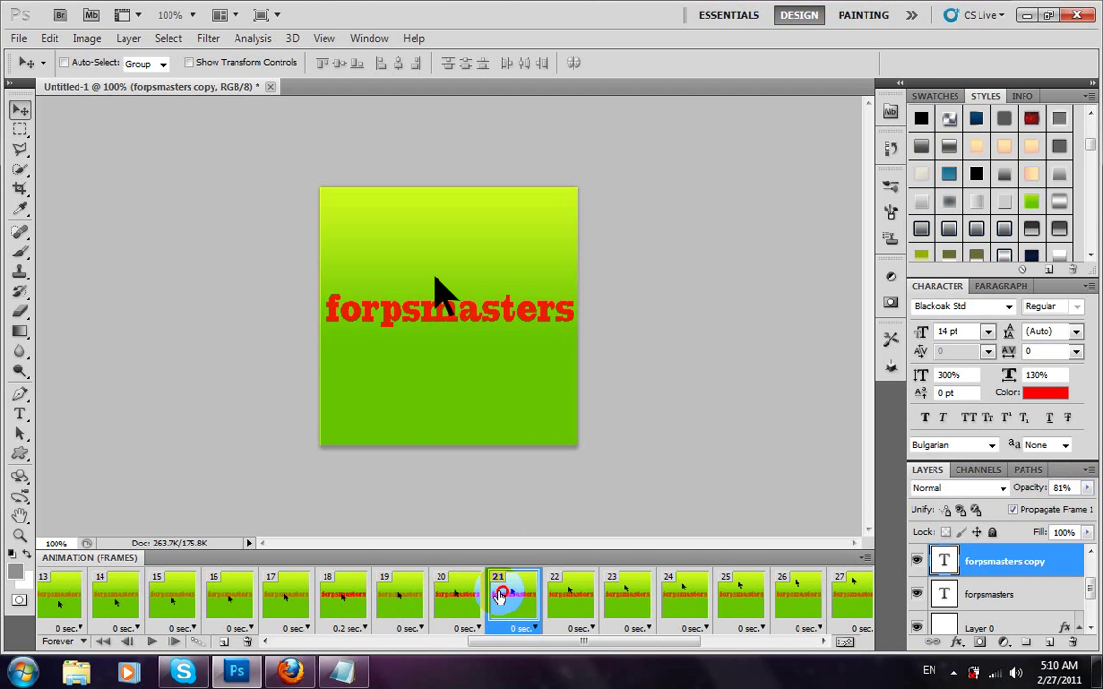
click(400, 601)
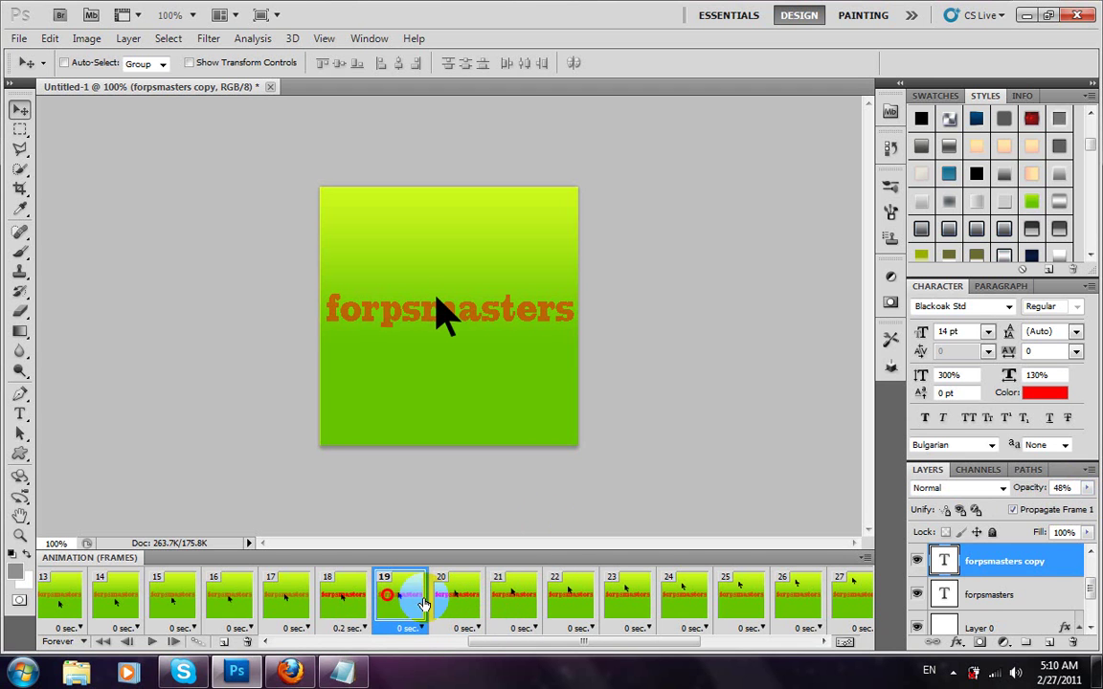
click(1063, 487)
text(50)
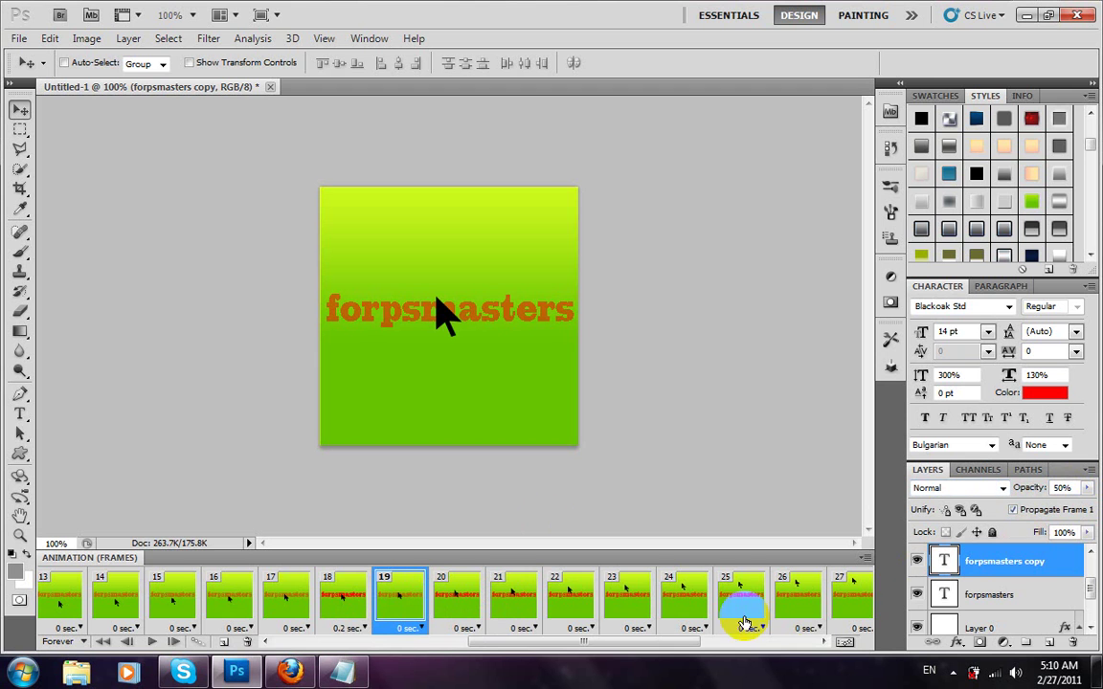
Play the animation to check the cursor's movement and the text highlight, and stop the playback.
click(508, 647)
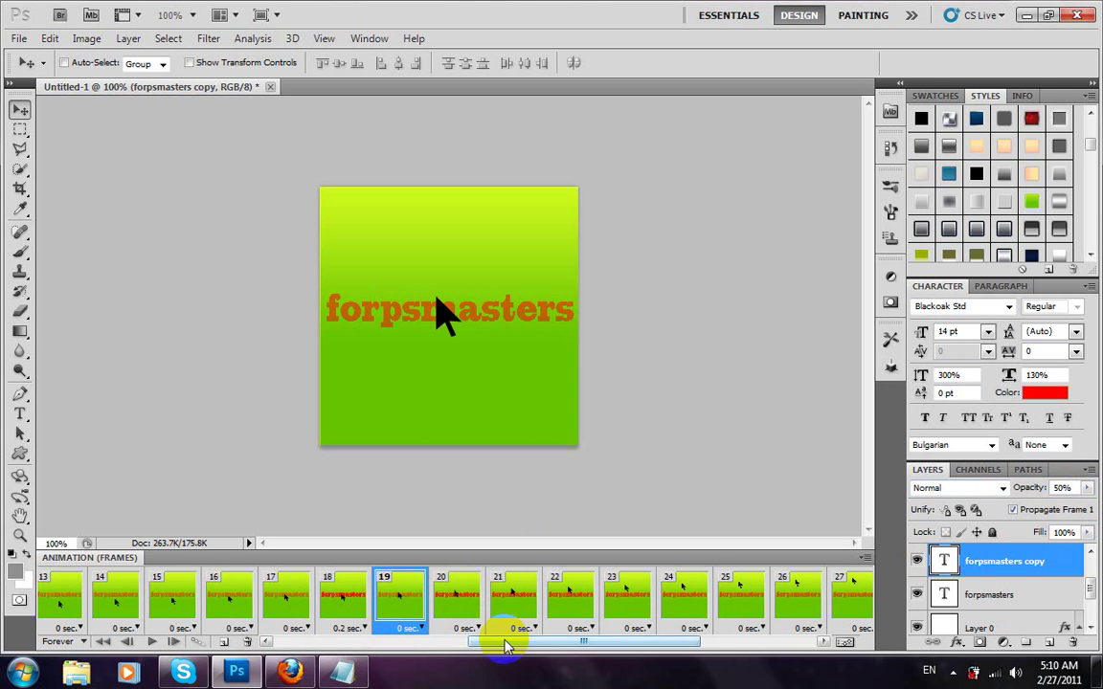
click(277, 644)
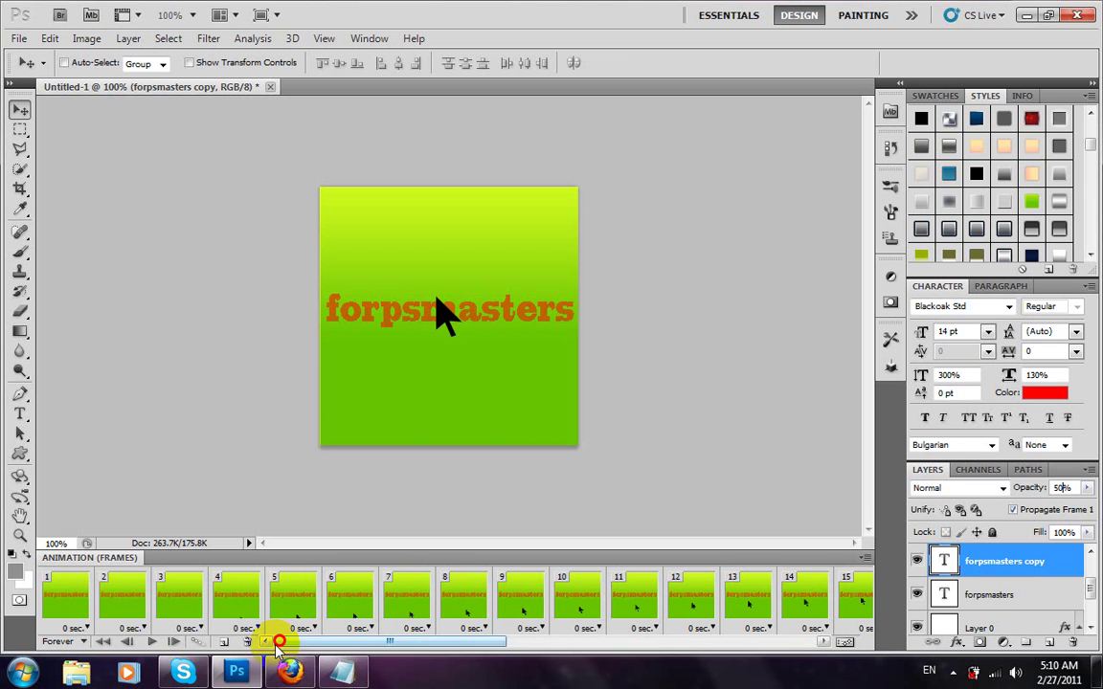
click(152, 642)
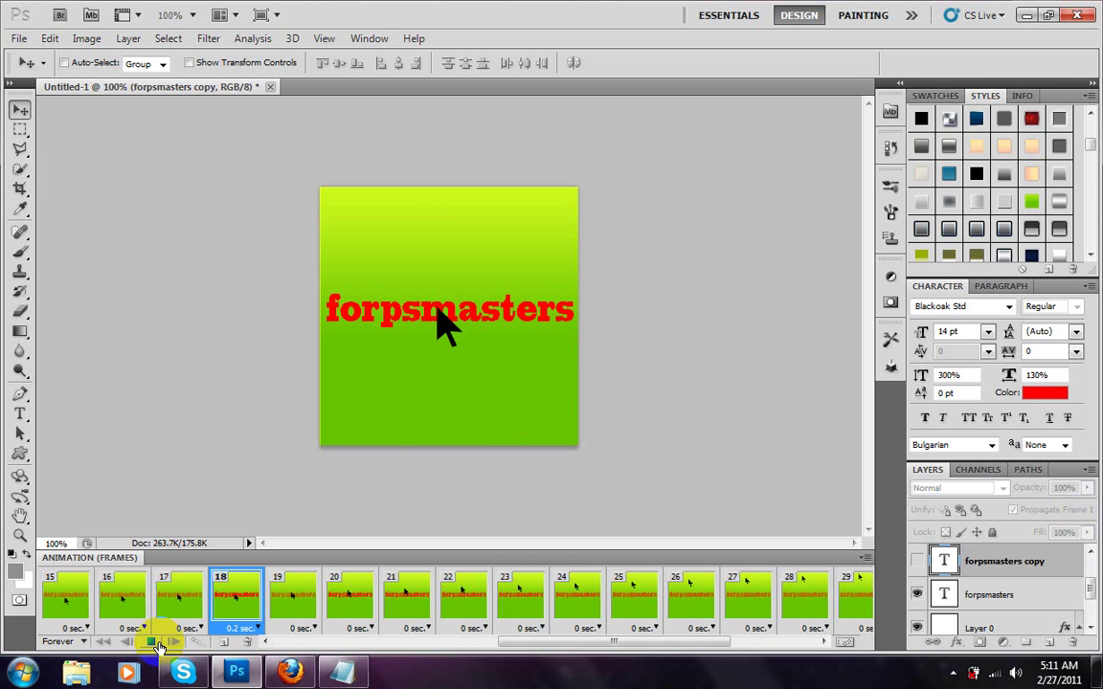
click(153, 643)
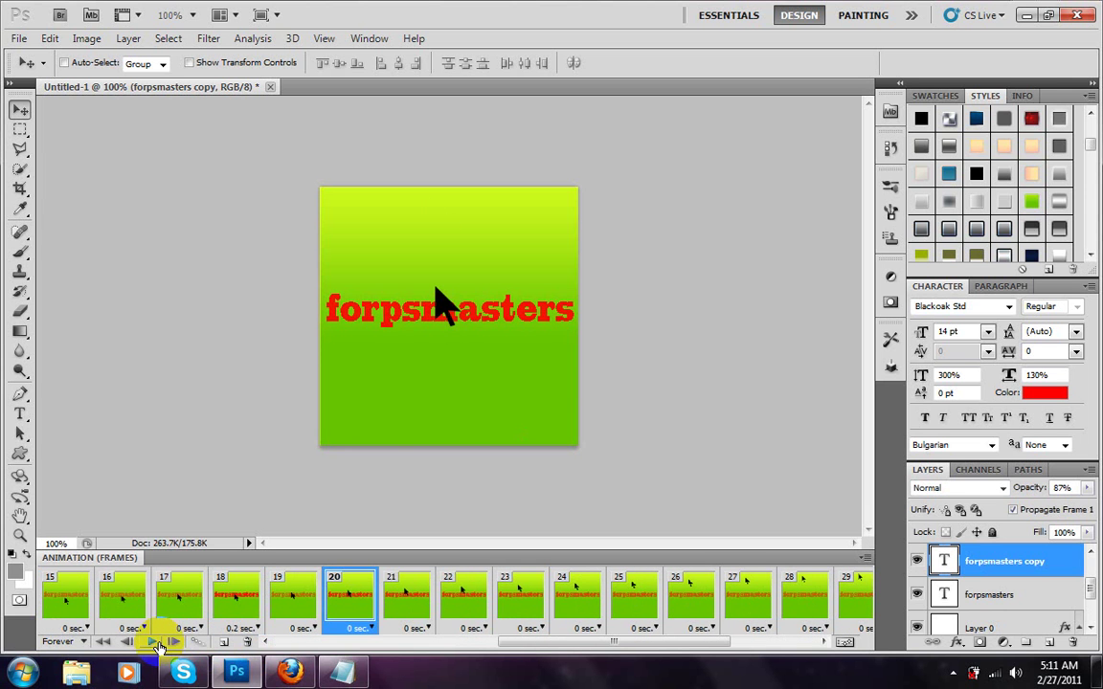
Delete the two frames that directly follow frame 19.
click(253, 614)
click(374, 601)
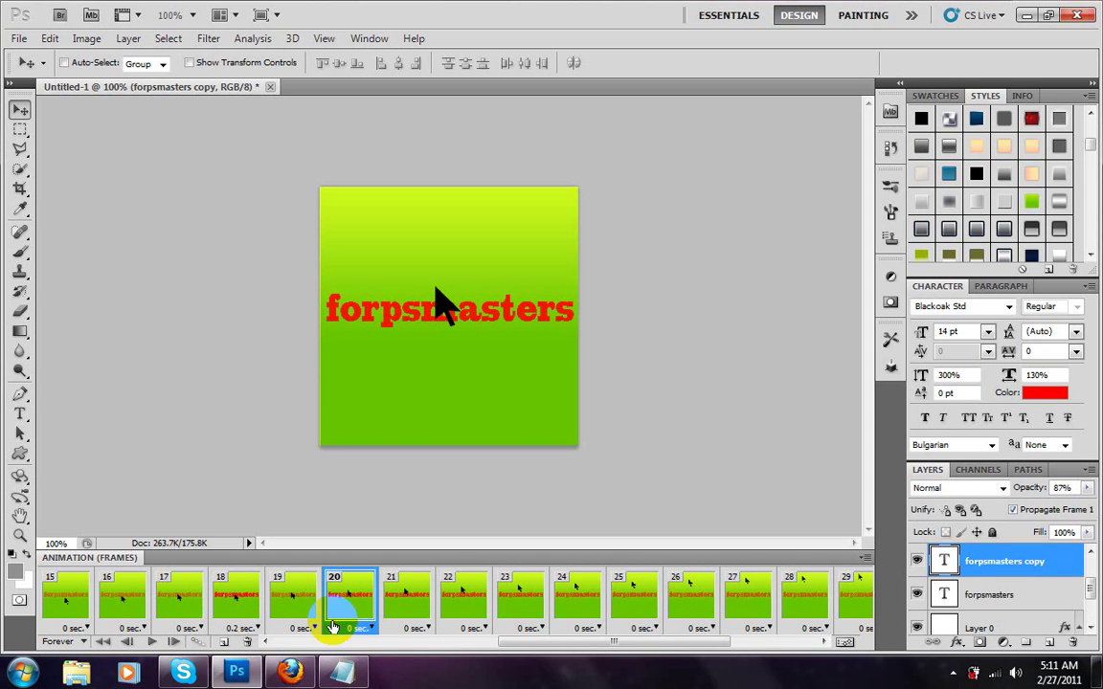
click(247, 644)
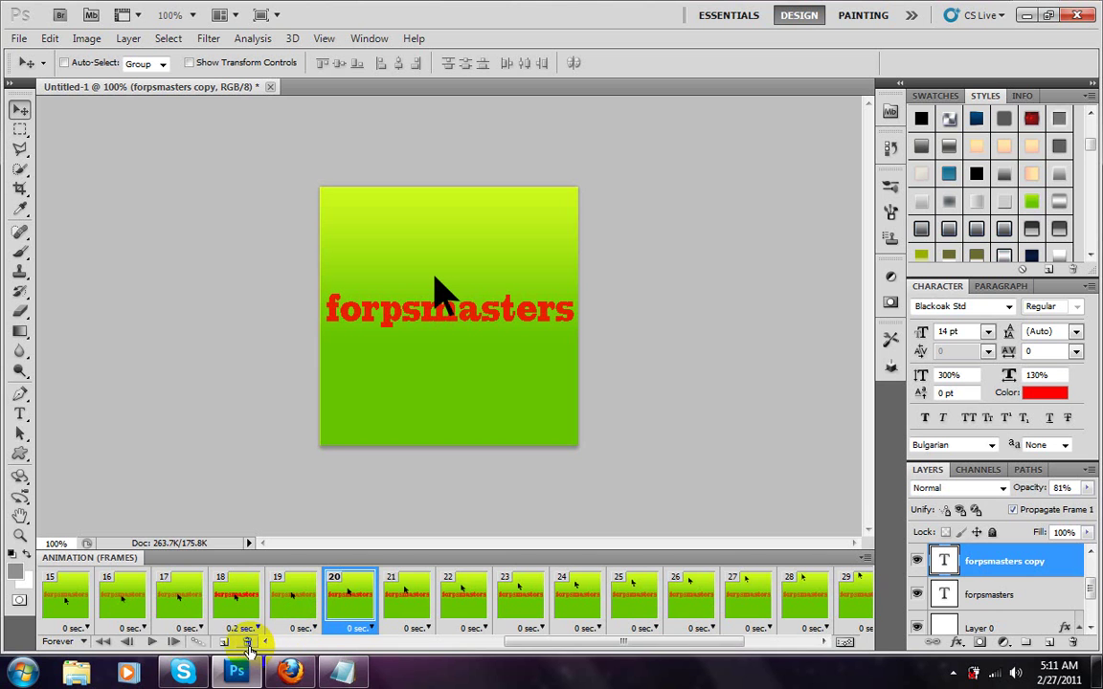
click(248, 645)
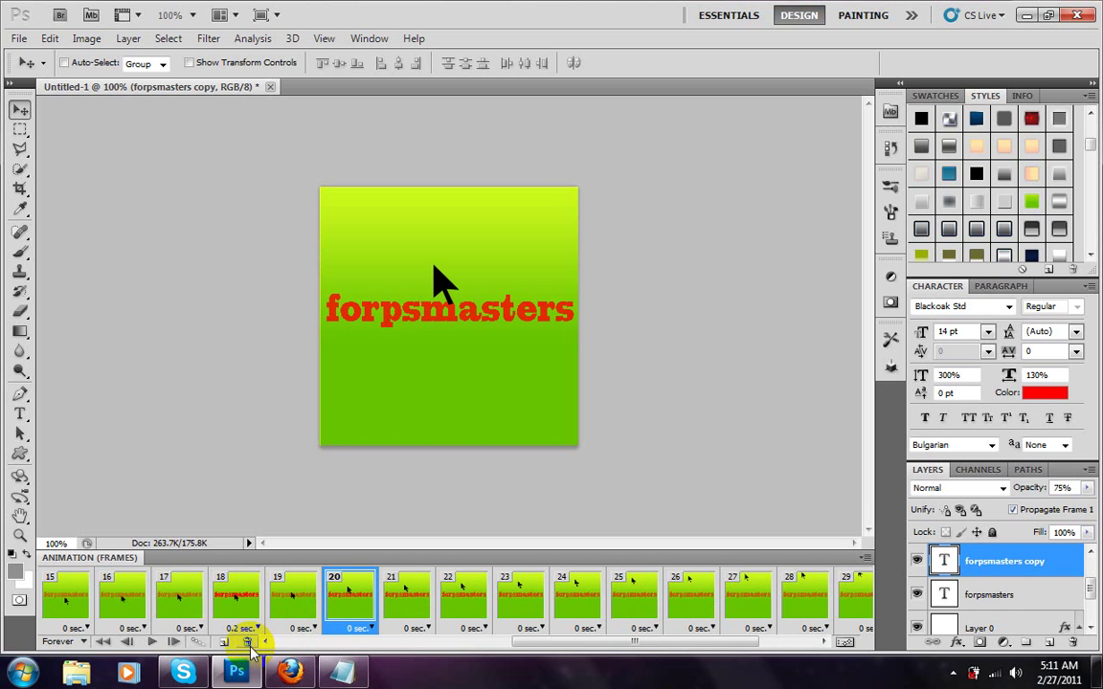
Step through frames 19 to 21 and toggle both text layers in frame 19 to check the text's fade.
click(288, 613)
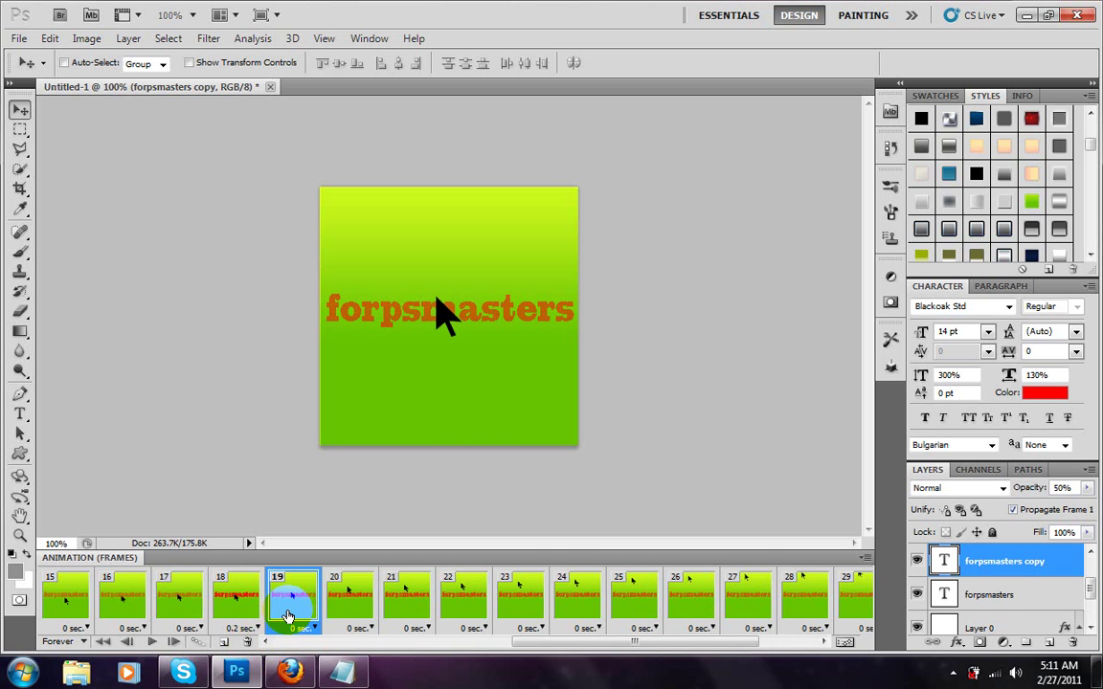
click(349, 598)
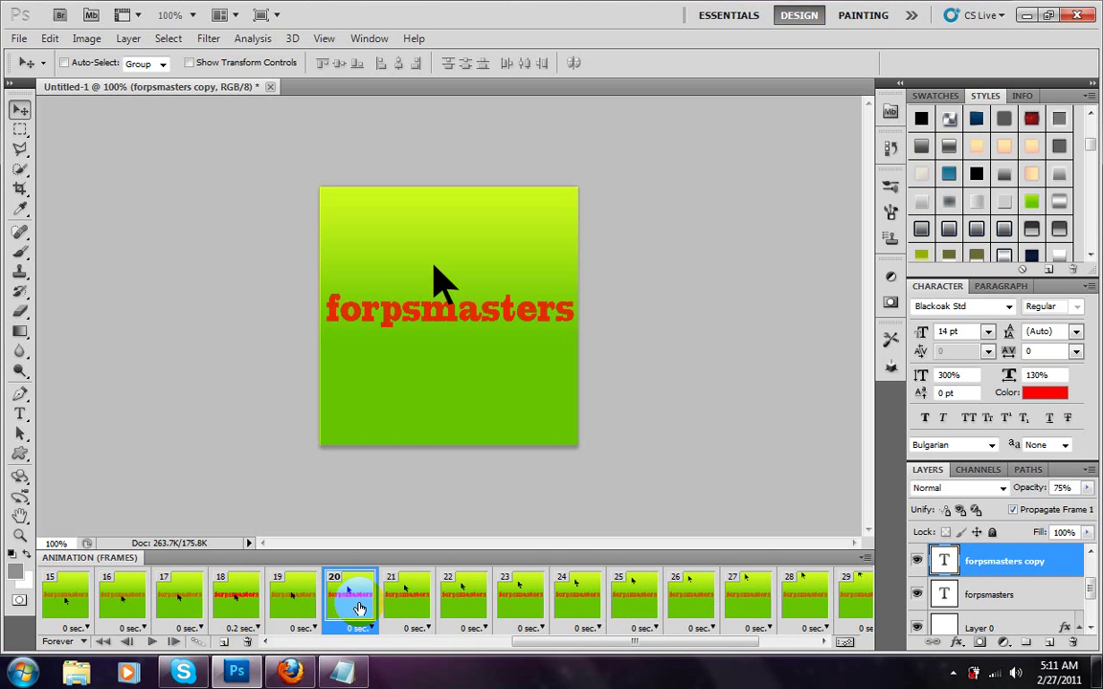
click(406, 598)
click(295, 598)
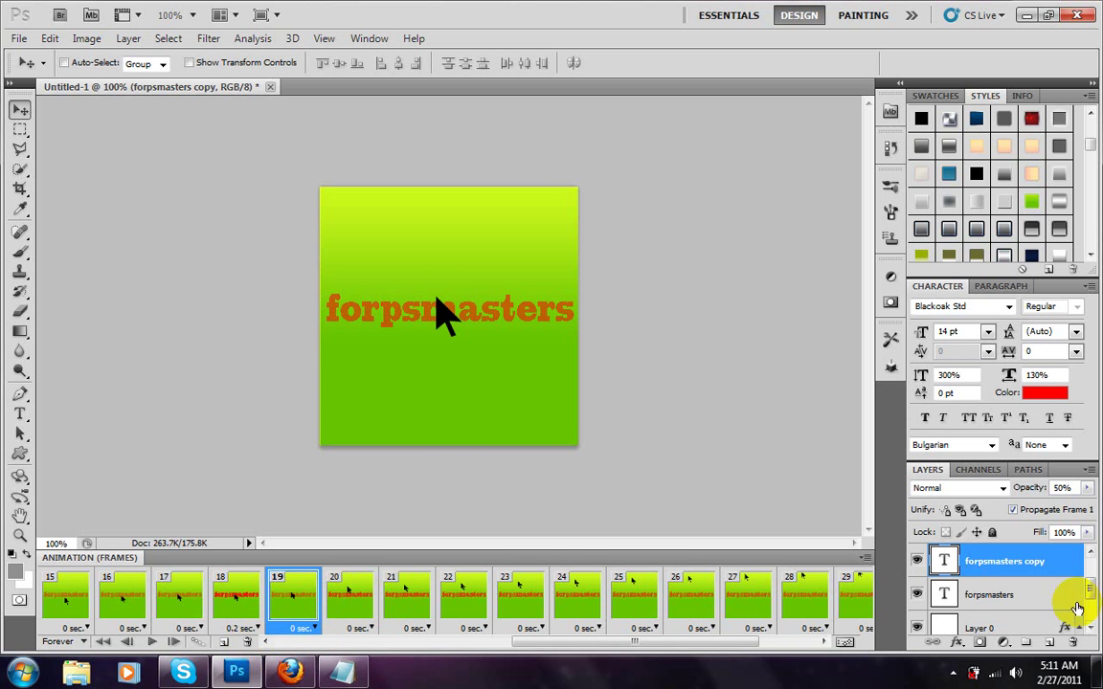
click(918, 595)
click(918, 594)
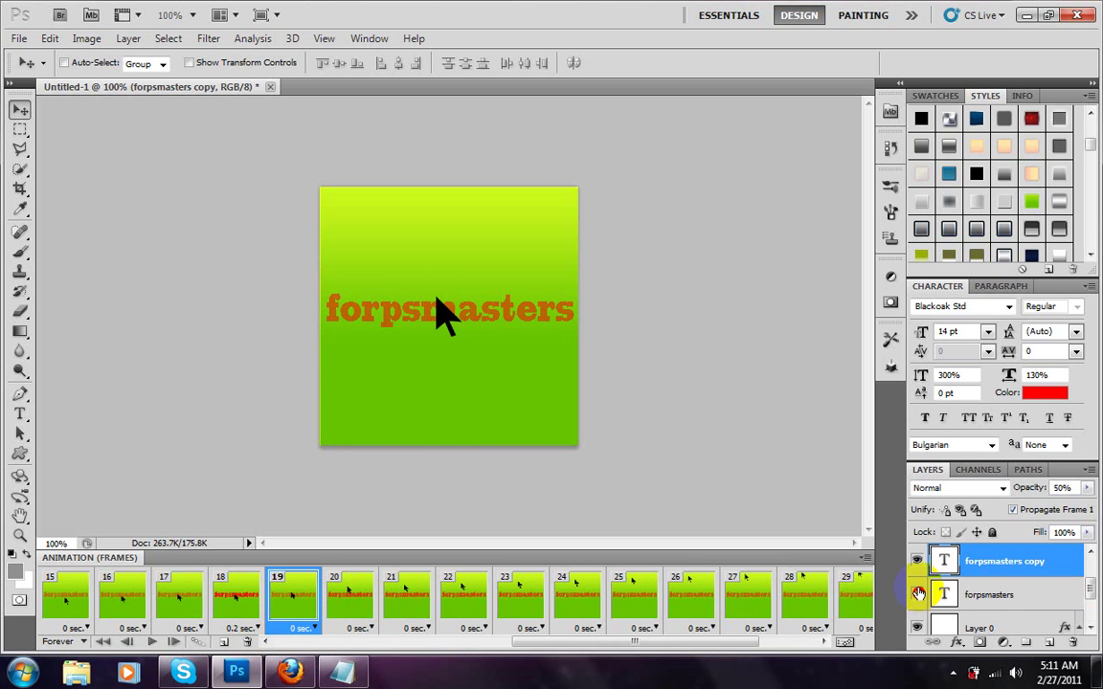
click(918, 562)
click(917, 562)
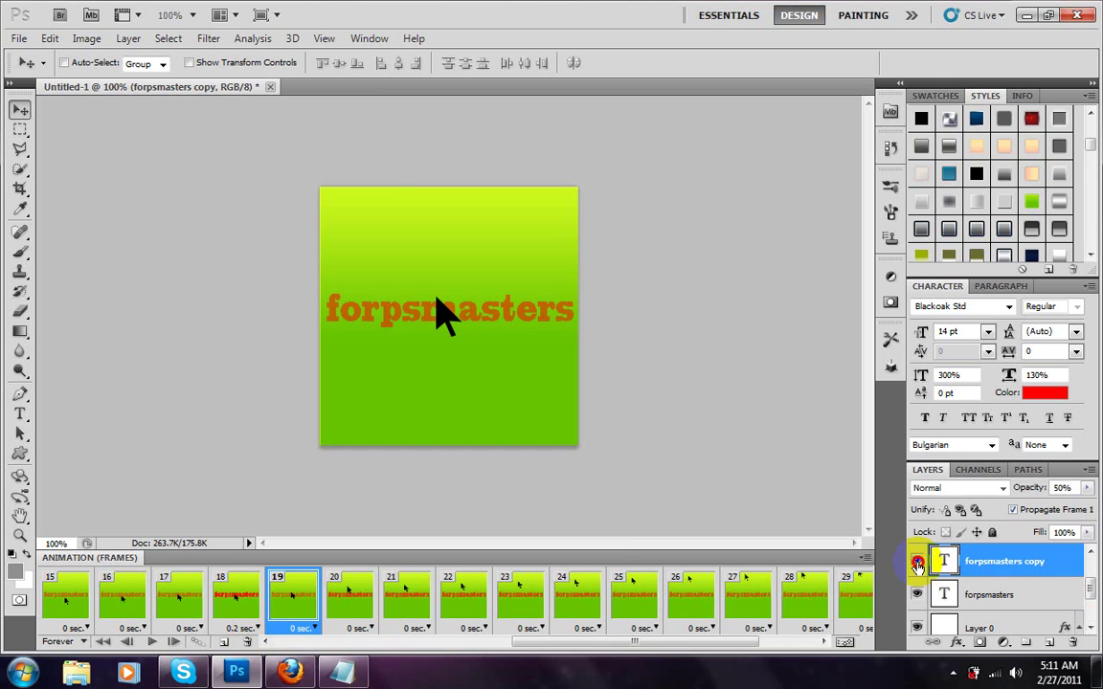
Switch to Notepad and continue the explanation after "15 jer" with "ukacravad ragac ameriasavit magram araushavs".
click(340, 672)
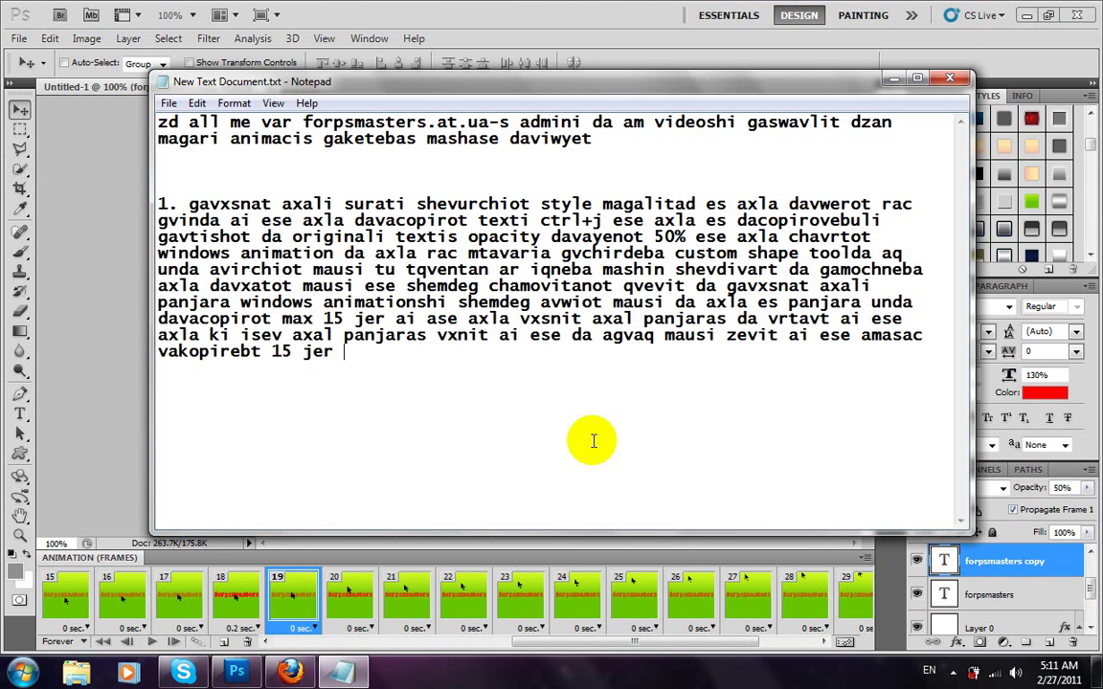
text(ukacravad)
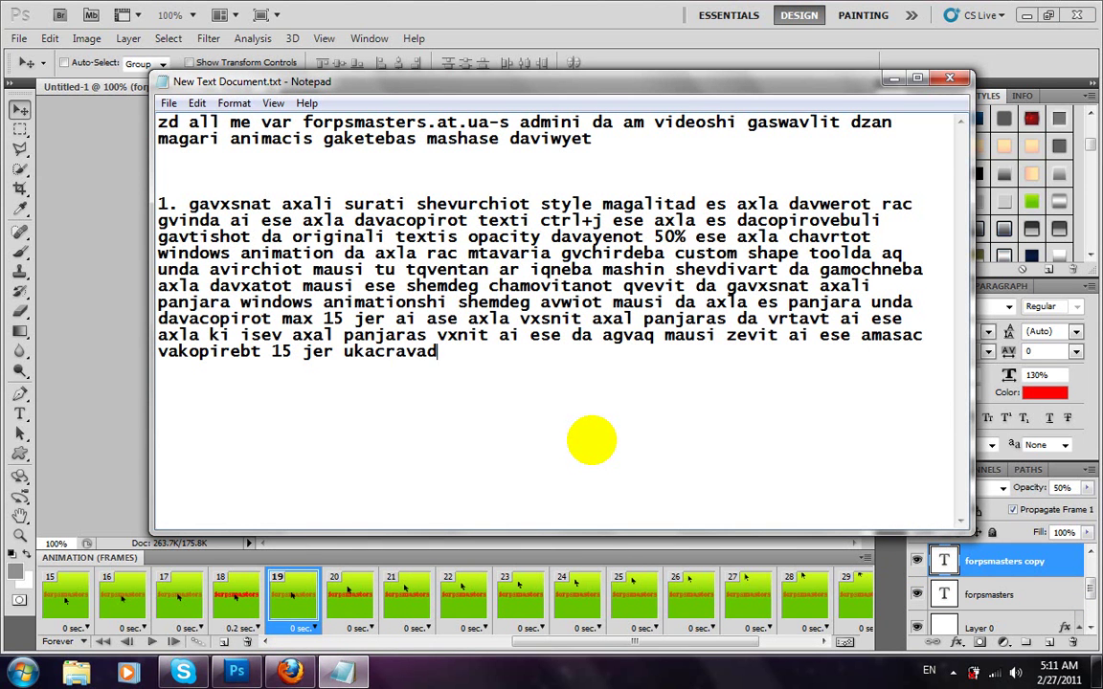
text( ragac ameri)
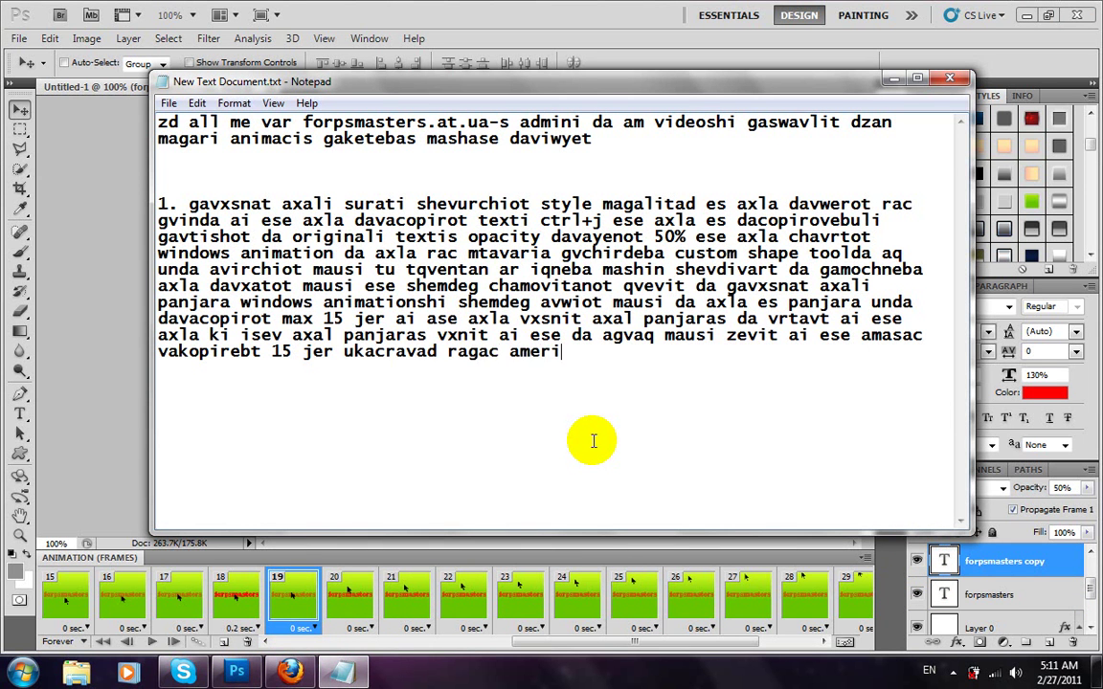
text(asavit magram)
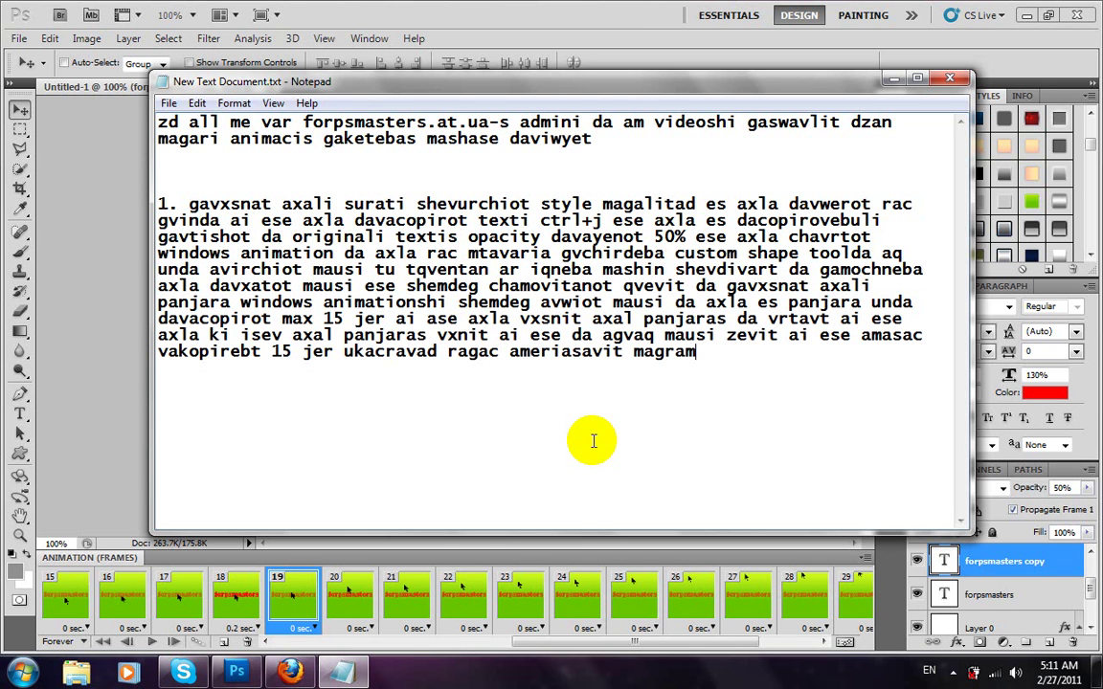
text( araushavs )
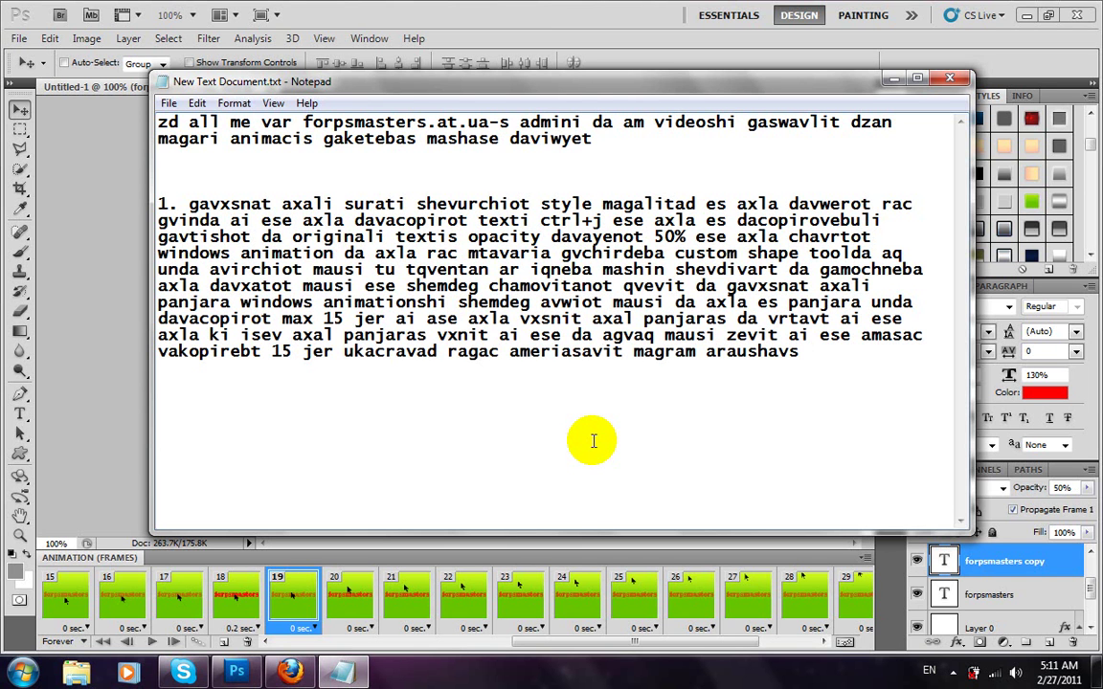
Add "rogorc xedavt dzalian lamazi animacia mausi midis awveba warweras" to the end of the explanation.
text(rogorc xedavt dzal)
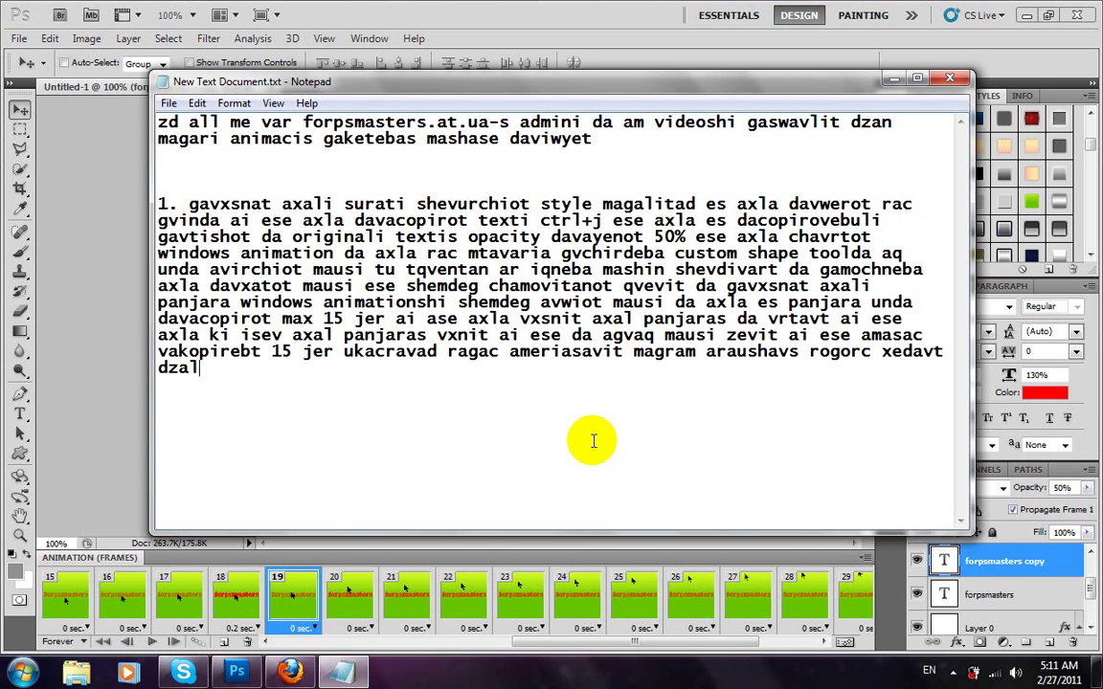
text(ian lamazi a)
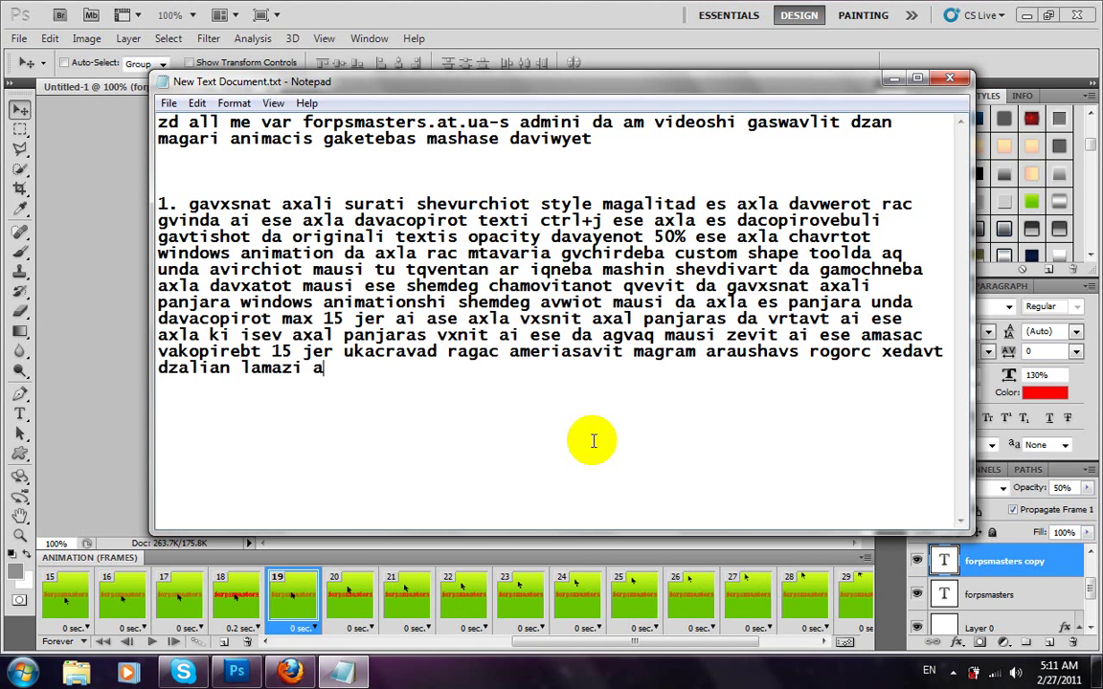
text(nimacia mau)
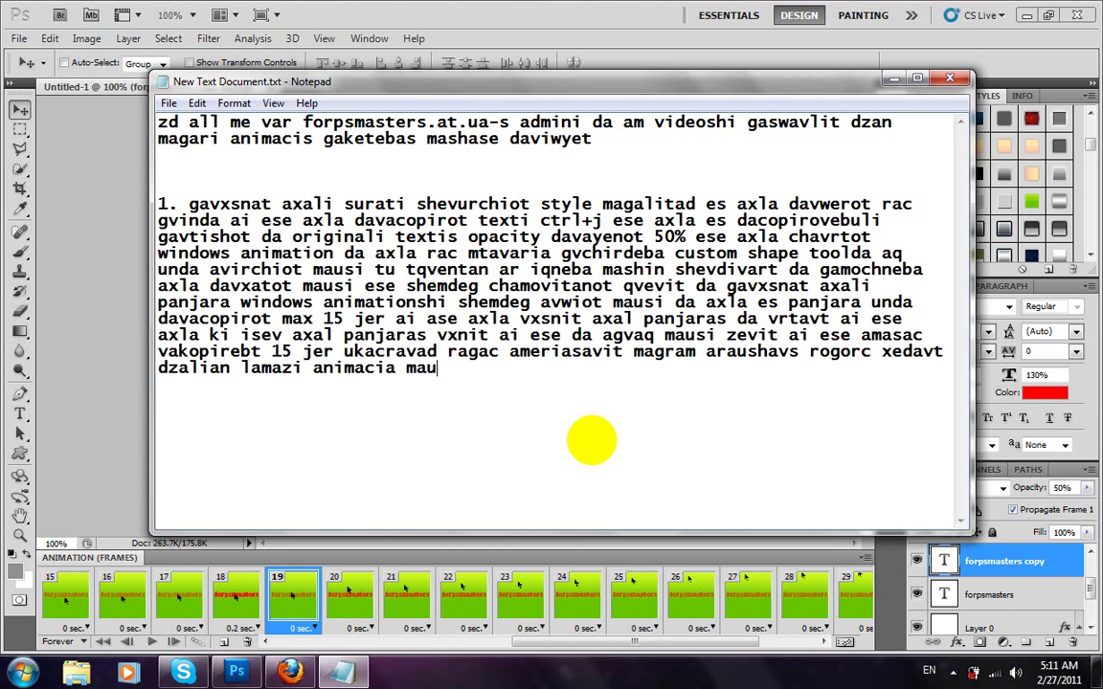
text(si midis a)
text(wweba war)
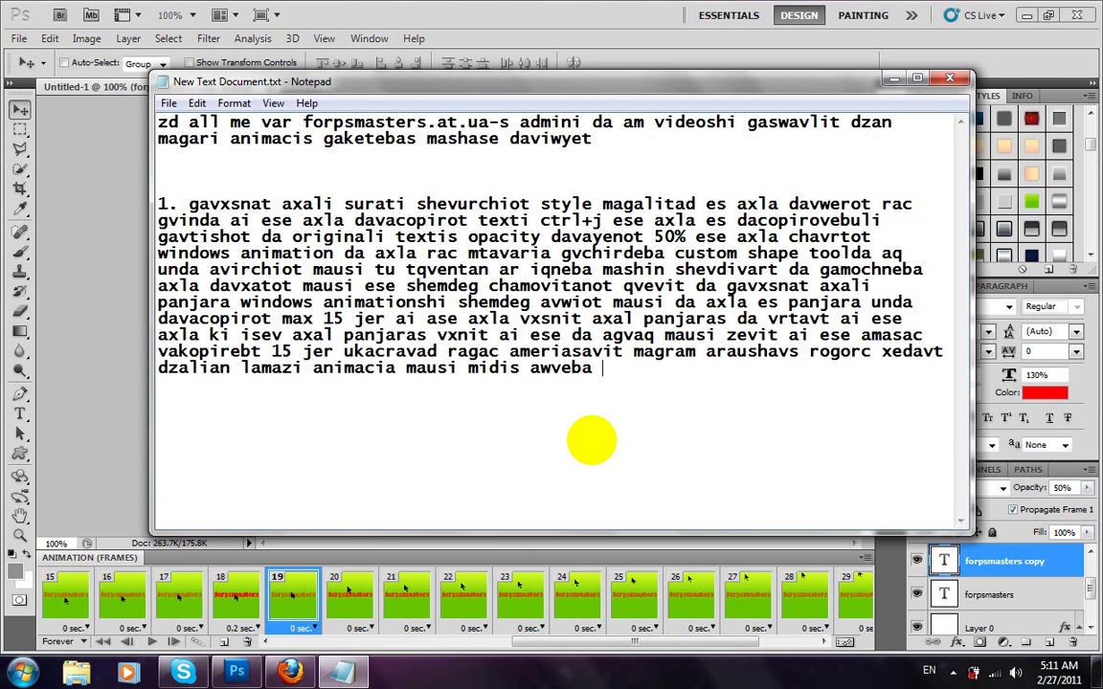
text(weras )
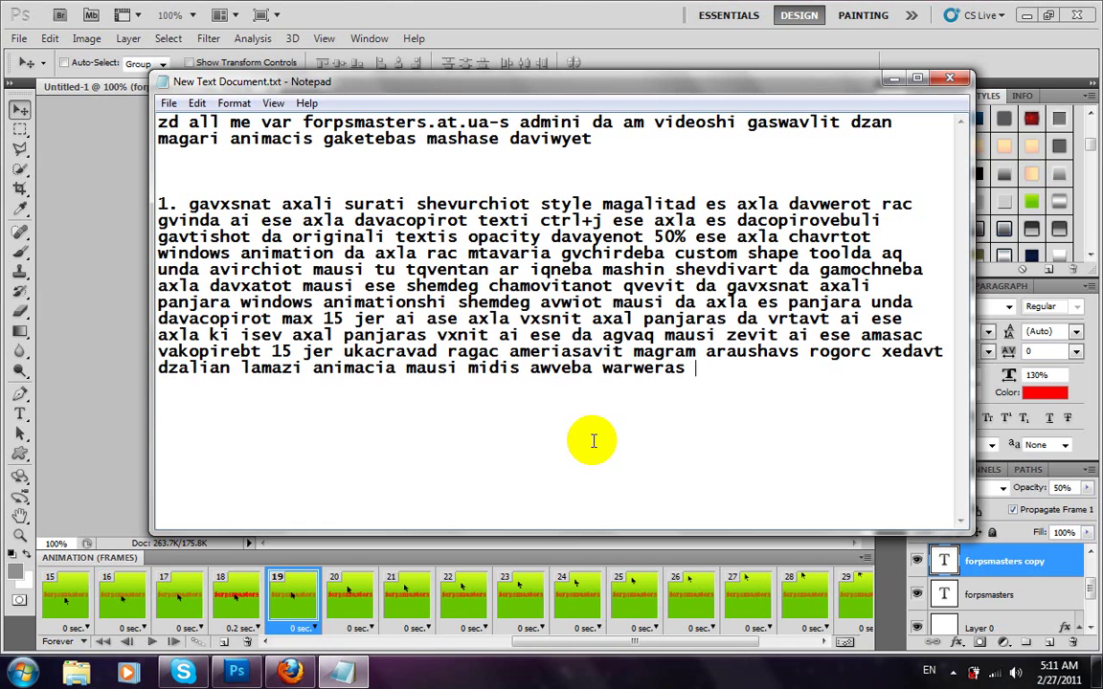
Finish the note with "sul es iyo imedia gaiget tu ver gaiget daweret komentarebshi da vecdebi uket agixsnat : ))".
text(sul es iyo imedi)
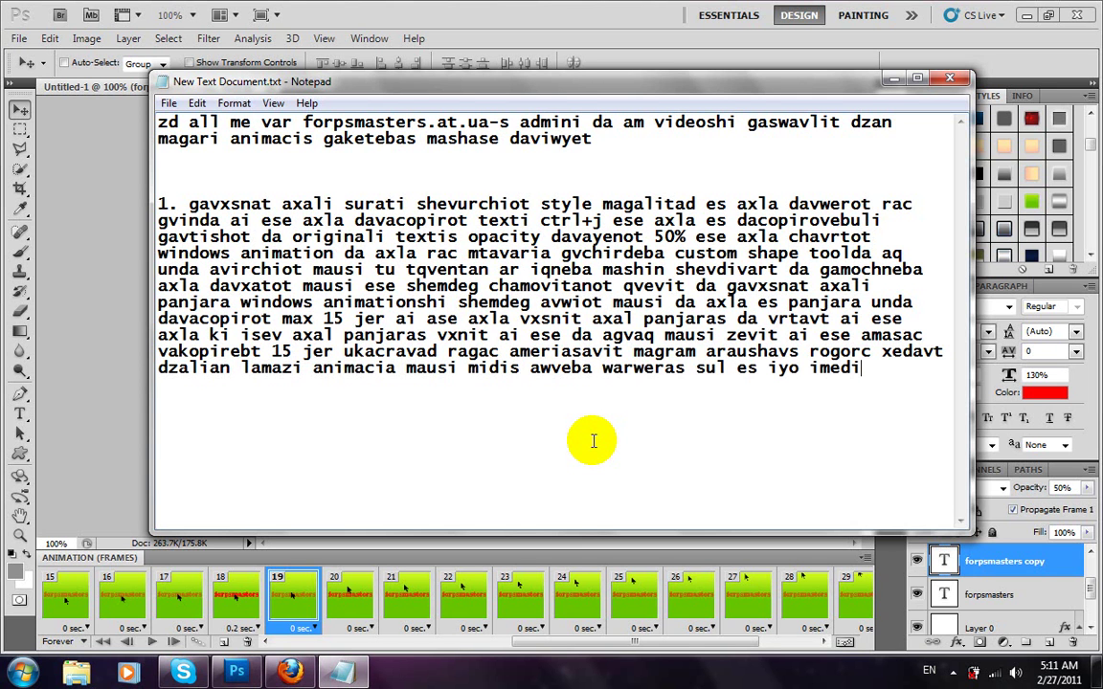
text(a gaiget)
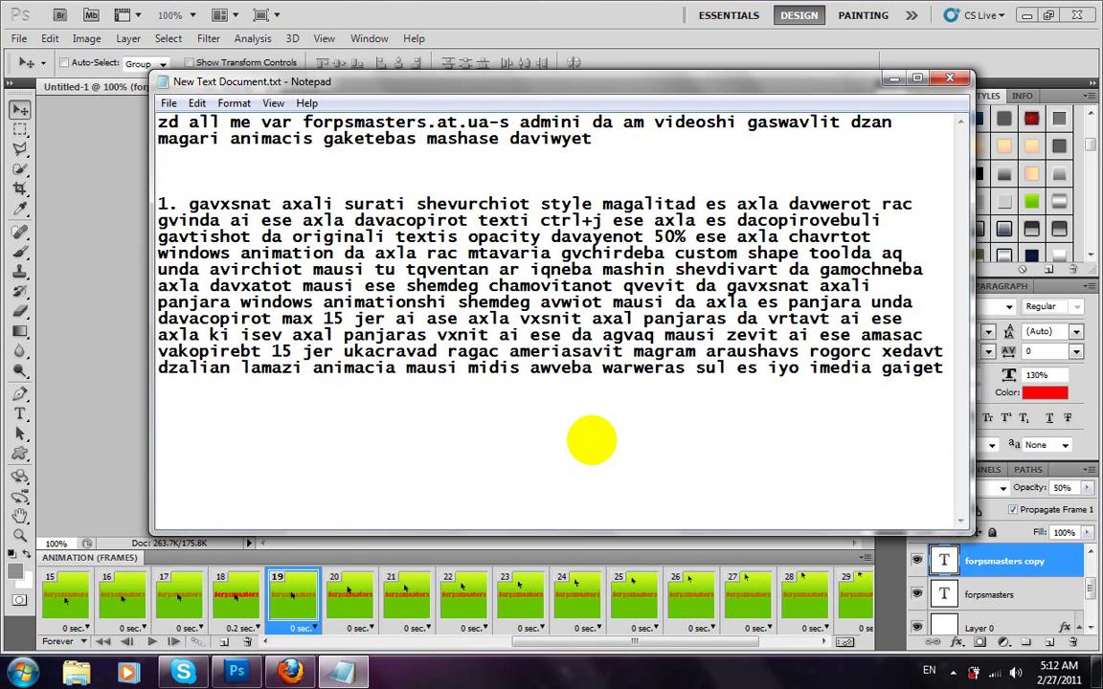
text( tu ver gaiget dawer)
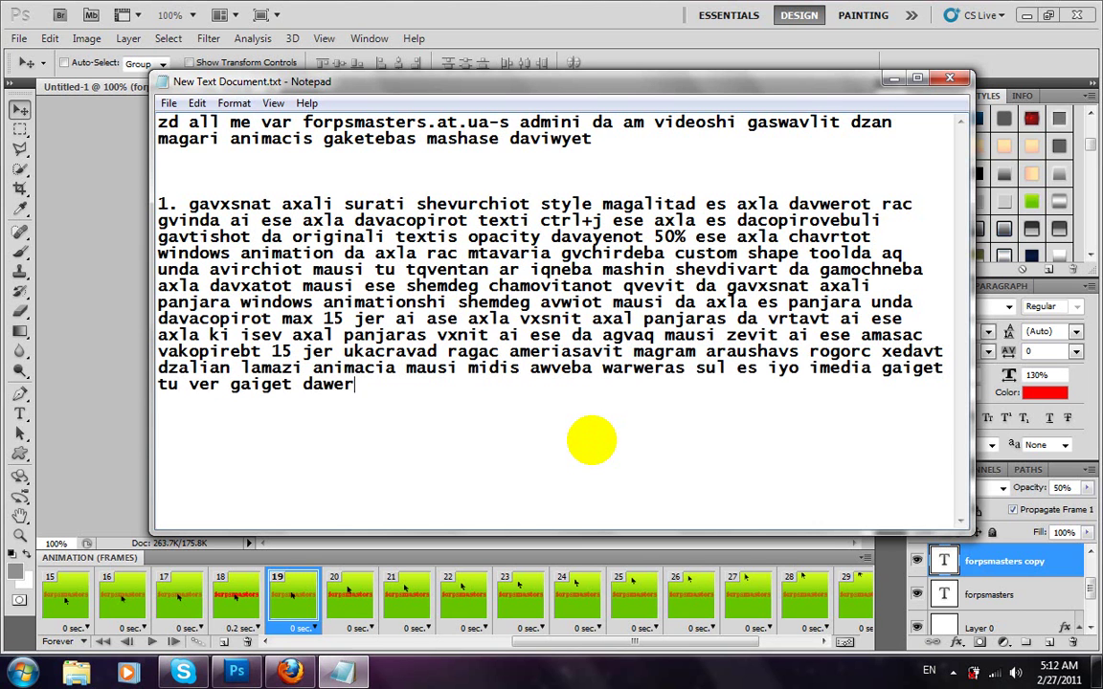
text(et komenta)
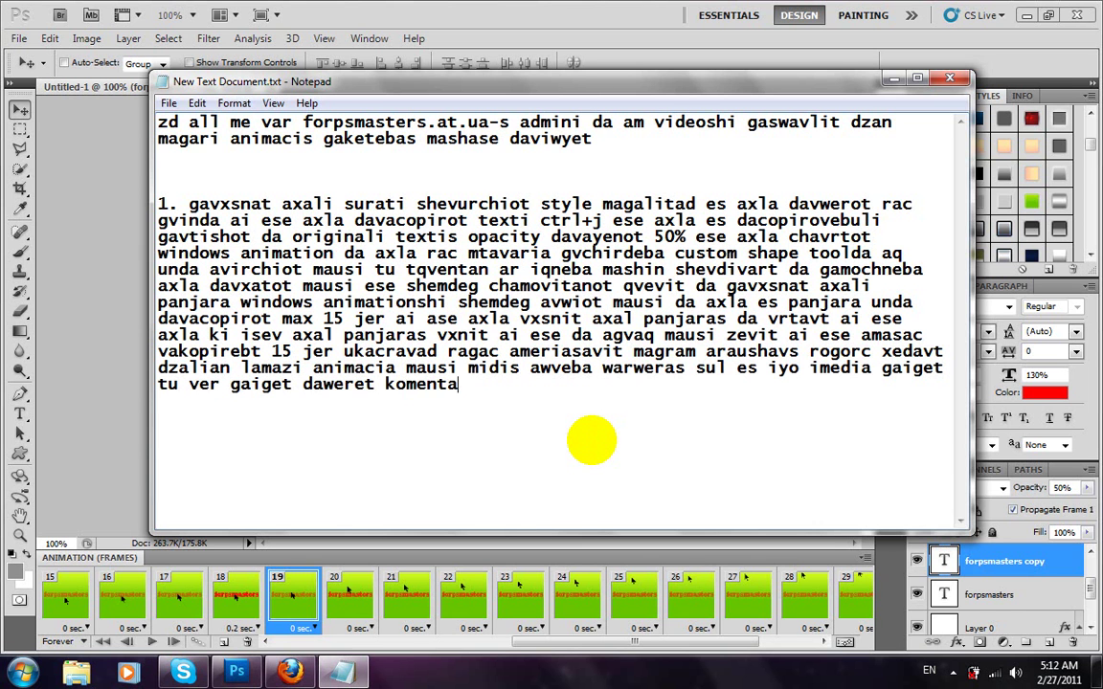
text(rebshi da v)
key(BackSpace)
text(da vecde)
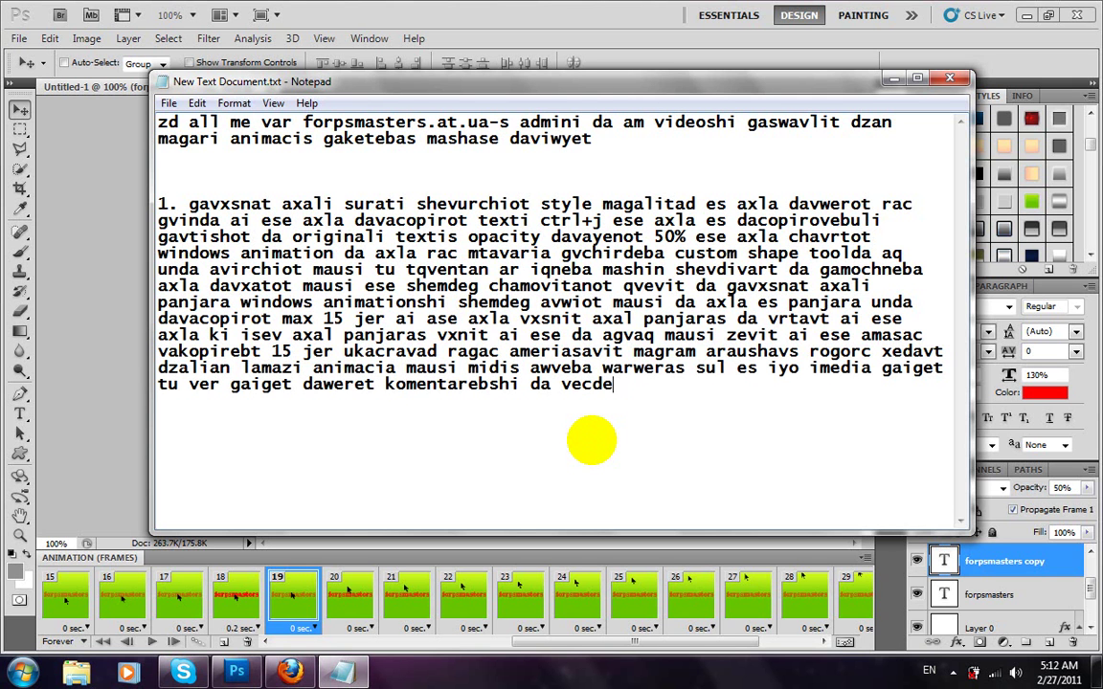
text(bi uket agixsnat)
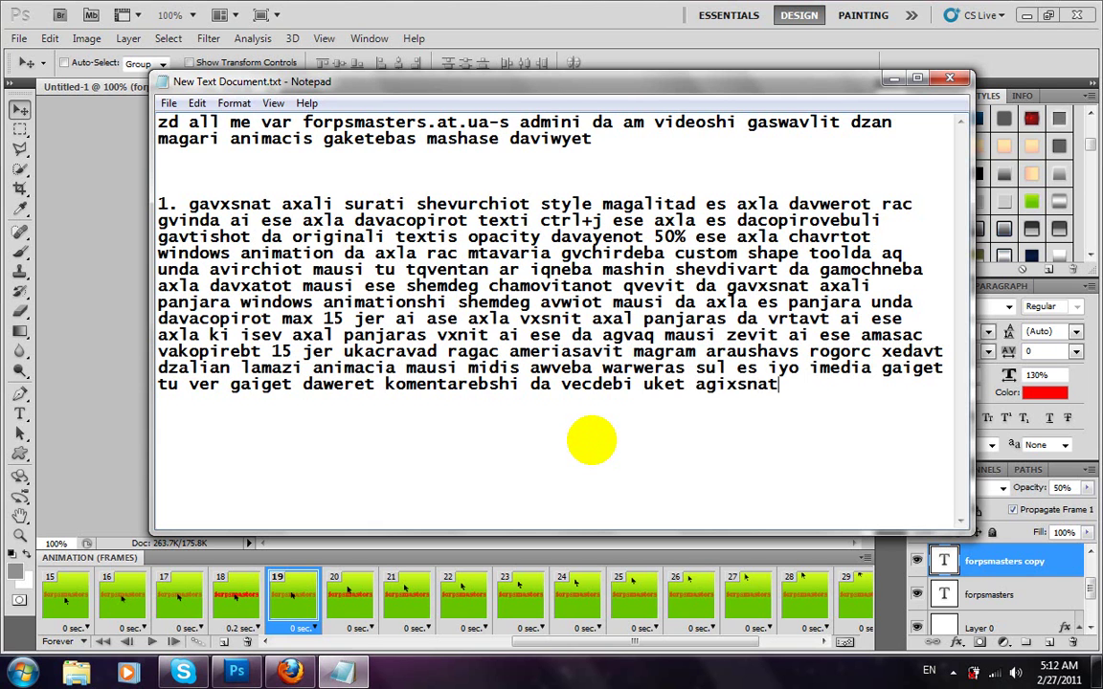
text( : )))
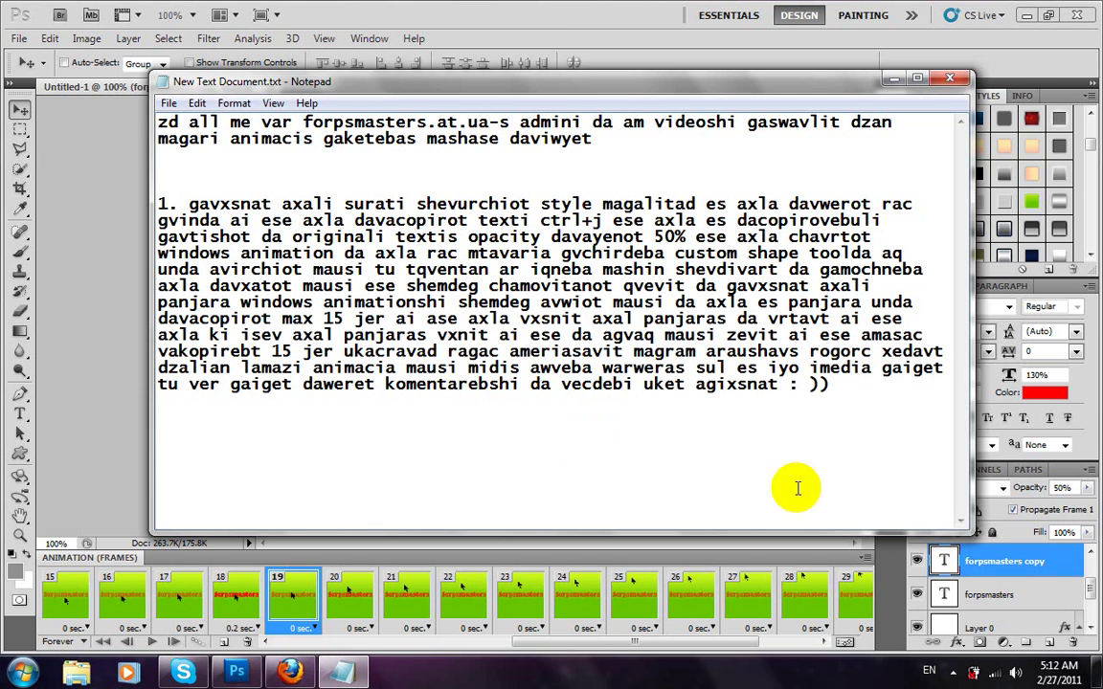